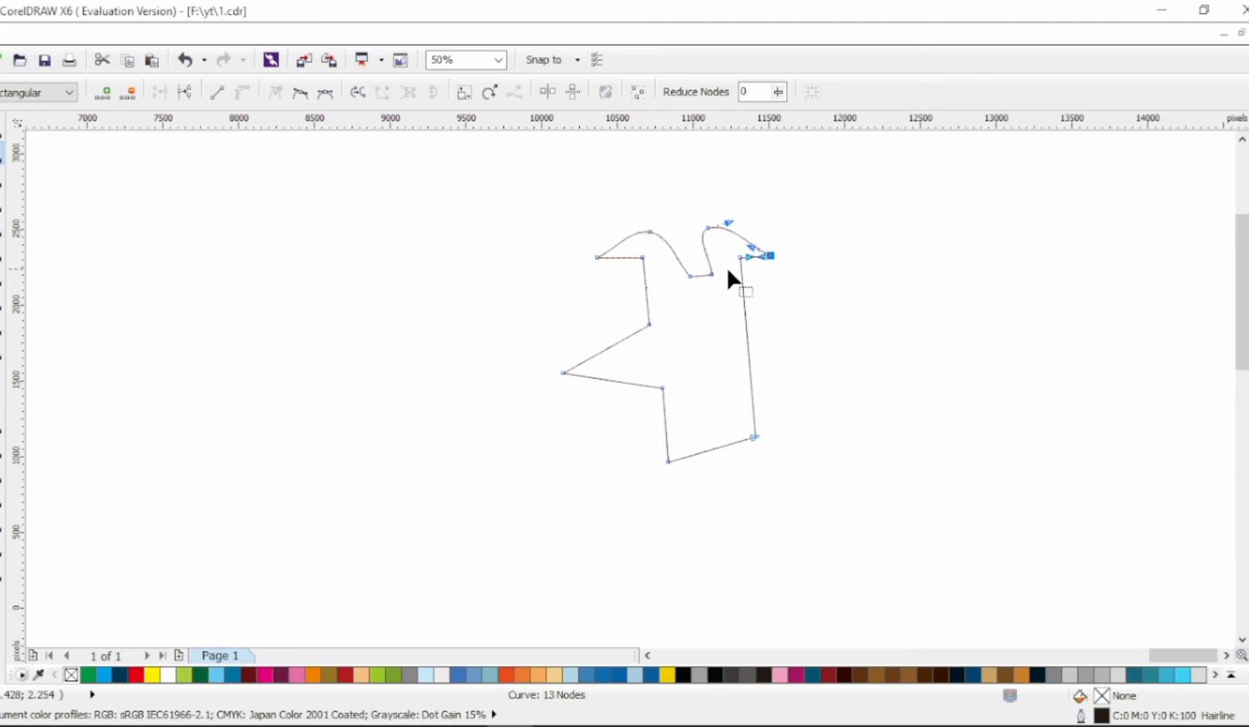
Step: Bend the straight undersides of both ears into rounded curves on the head outline
{"action": "left_click", "coordinate": [274, 96]}
{"action": "left_click", "coordinate": [551, 283]}
{"action": "left_click", "coordinate": [744, 259]}
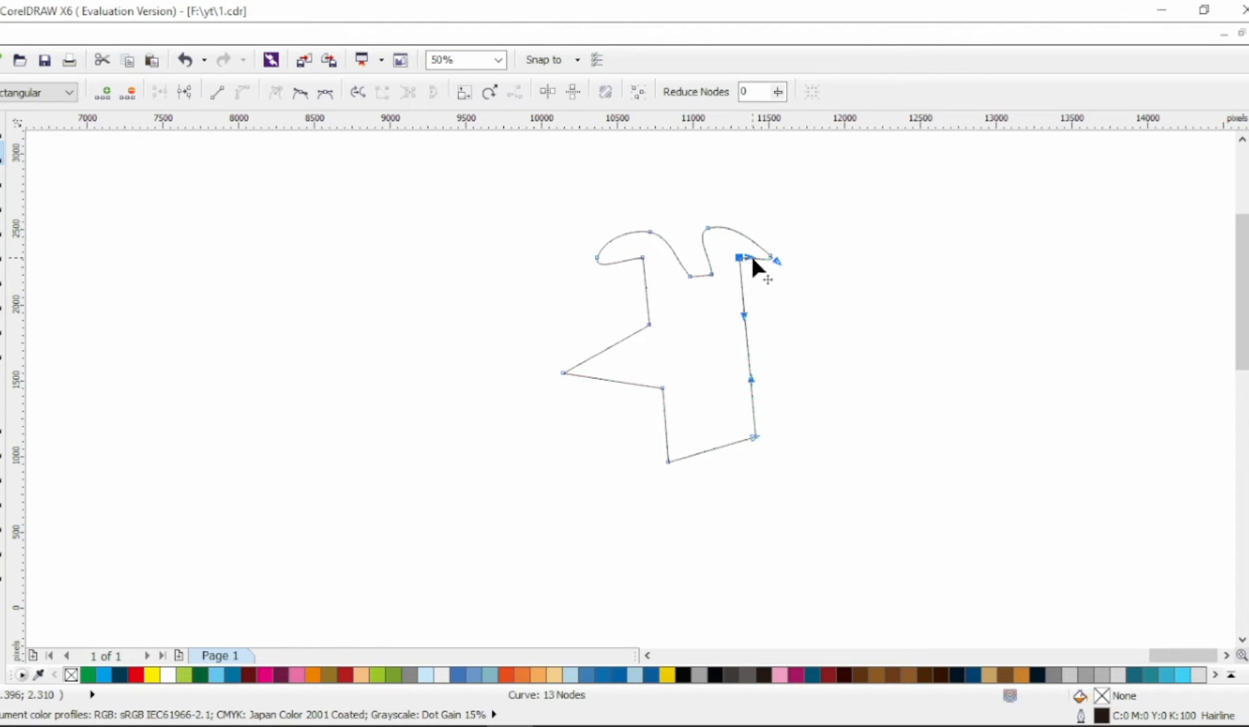
Step: Bow the back and front lines of the neck into gentle curves and reposition the nodes where the jaw meets the neck
{"action": "left_click_drag", "start_coordinate": [757, 337], "coordinate": [769, 395]}
{"action": "left_click", "coordinate": [754, 437]}
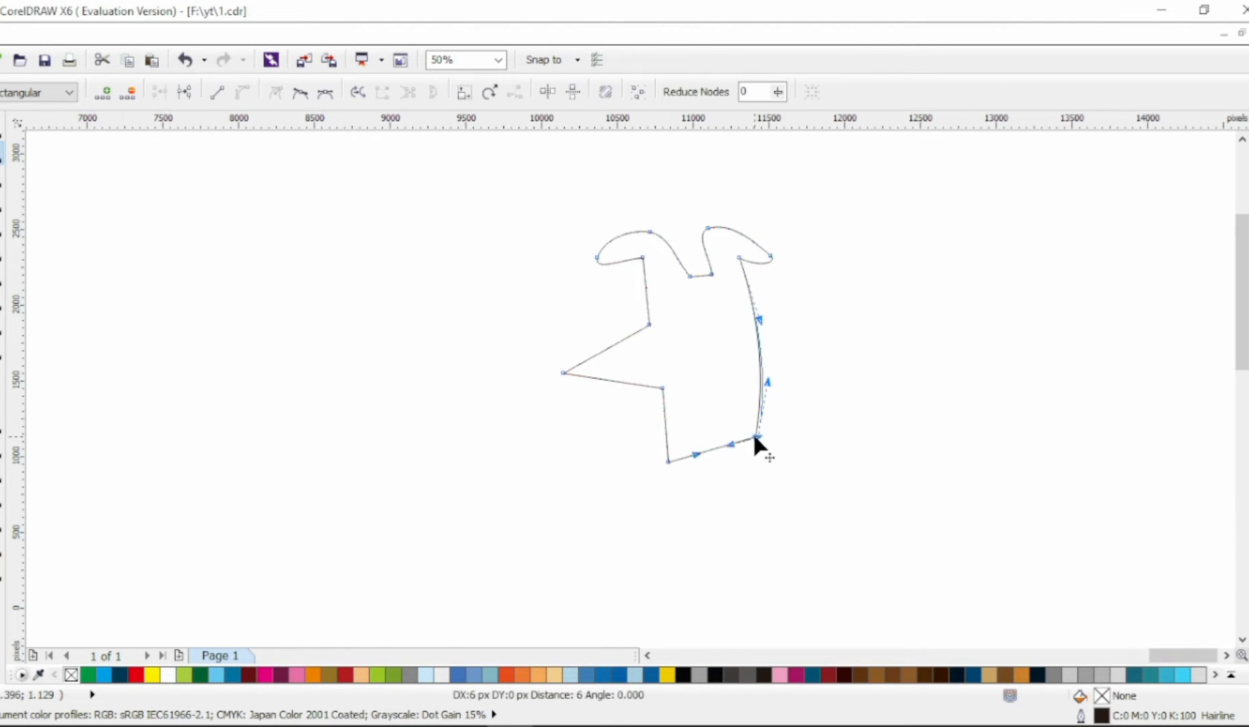
{"action": "left_click_drag", "start_coordinate": [646, 302], "coordinate": [650, 300]}
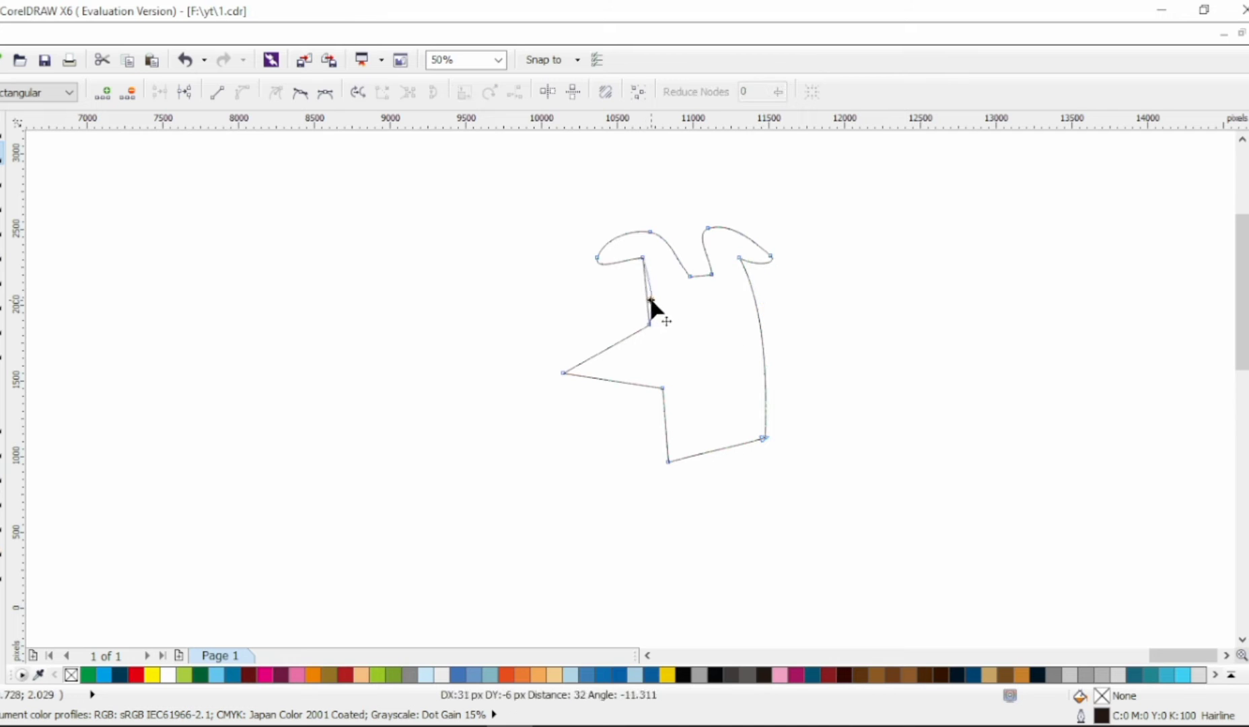
{"action": "left_click_drag", "start_coordinate": [662, 390], "coordinate": [654, 385]}
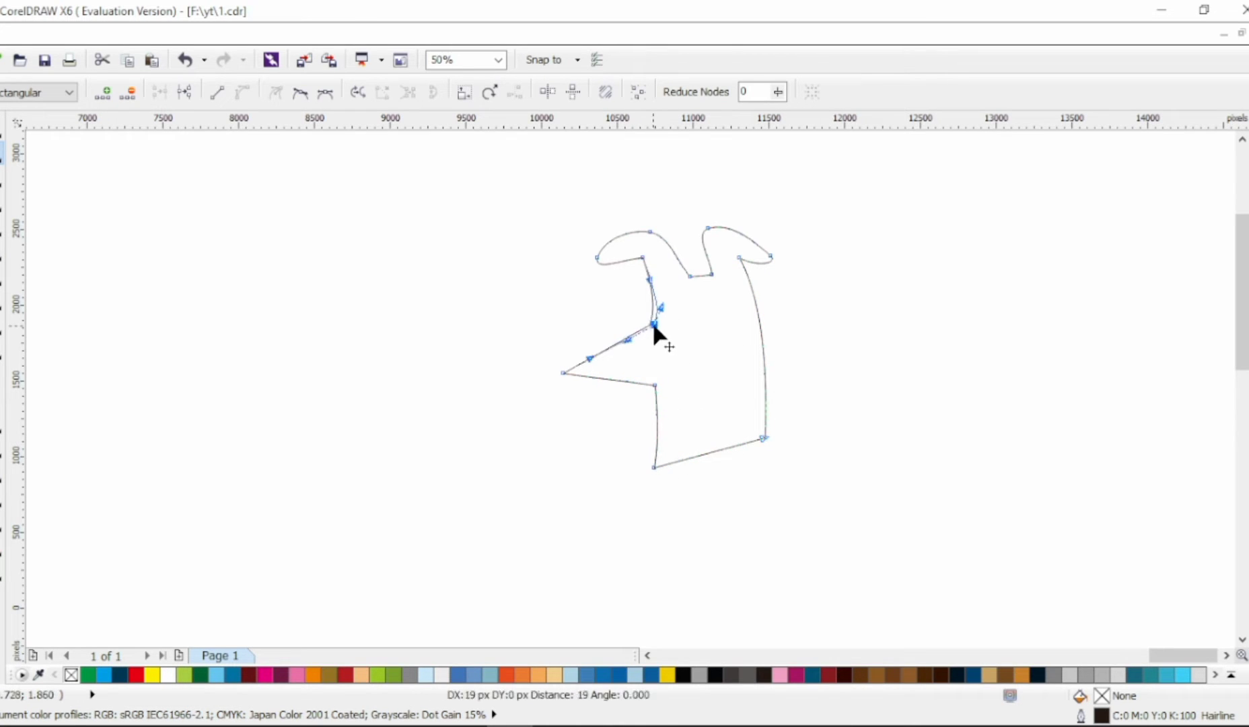
Step: Reposition the nodes between the two ears so the top of the head forms a short, level edge
{"action": "mouse_move", "coordinate": [691, 277]}
{"action": "left_mouse_down"}
{"action": "mouse_move", "coordinate": [679, 274]}
{"action": "mouse_move", "coordinate": [702, 264]}
{"action": "left_mouse_up"}
{"action": "left_click", "coordinate": [683, 274]}
{"action": "scroll", "coordinate": [712, 259], "scroll_direction": "up", "scroll_amount": 1}
{"action": "scroll", "coordinate": [697, 273], "scroll_direction": "down", "scroll_amount": 1}
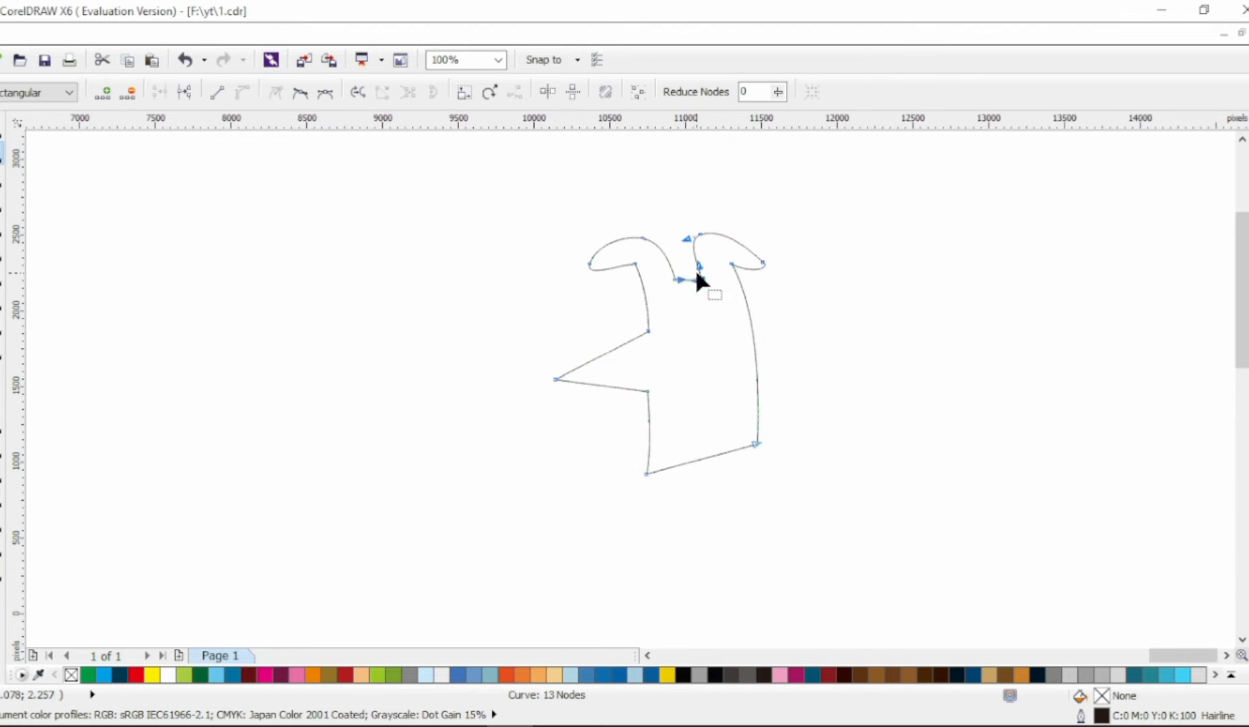
Step: Reshape the pointed snout into a rounded muzzle with a flatter top edge and a curved jaw
{"action": "left_click", "coordinate": [307, 95]}
{"action": "left_click_drag", "start_coordinate": [561, 407], "coordinate": [603, 450]}
{"action": "left_click_drag", "start_coordinate": [616, 388], "coordinate": [626, 405]}
{"action": "left_click_drag", "start_coordinate": [602, 451], "coordinate": [577, 436]}
{"action": "left_click_drag", "start_coordinate": [555, 378], "coordinate": [626, 340]}
{"action": "left_click_drag", "start_coordinate": [648, 391], "coordinate": [648, 396]}
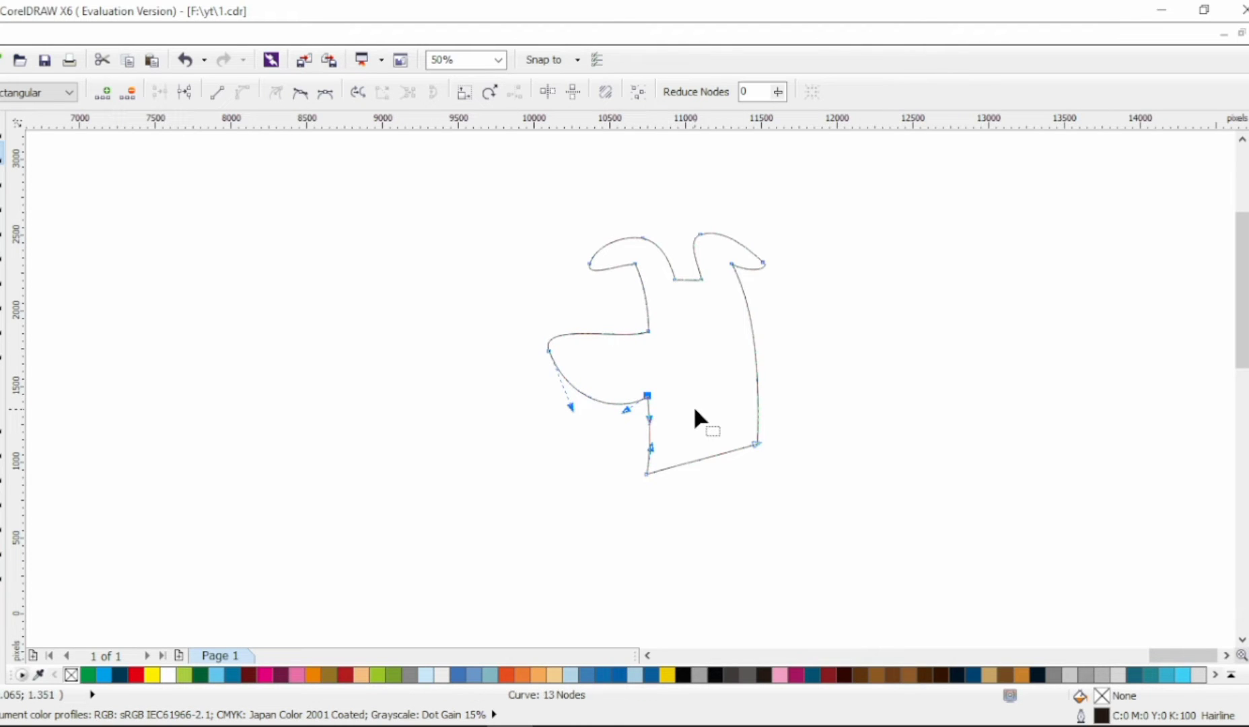
Step: Pull the left ear's tip inward, adjust the right ear's tip, and refine the curve at the snout's tip
{"action": "left_click_drag", "start_coordinate": [589, 263], "coordinate": [603, 264]}
{"action": "left_click", "coordinate": [617, 276]}
{"action": "left_click", "coordinate": [604, 272]}
{"action": "left_click", "coordinate": [762, 259]}
{"action": "left_click_drag", "start_coordinate": [572, 406], "coordinate": [562, 408]}
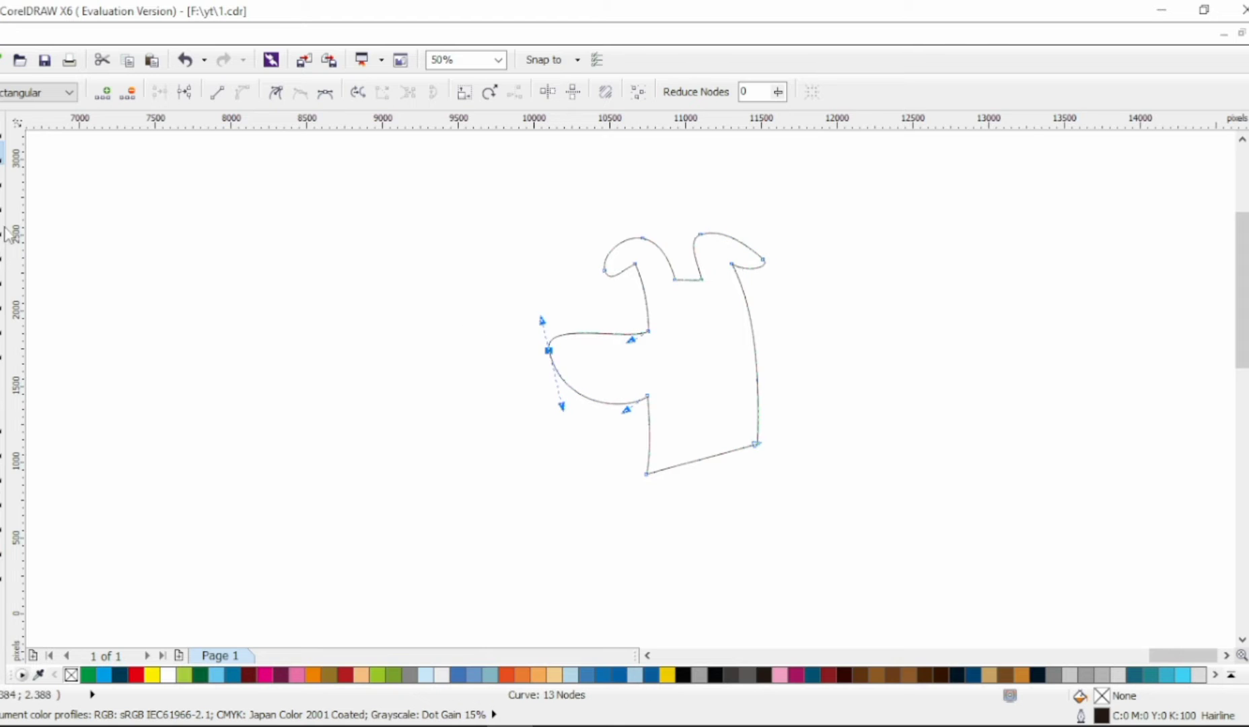
Step: Fill the head shape with 20% black and remove its hairline outline
{"action": "left_click", "coordinate": [1, 128]}
{"action": "left_click", "coordinate": [1247, 250]}
{"action": "left_click", "coordinate": [1247, 261]}
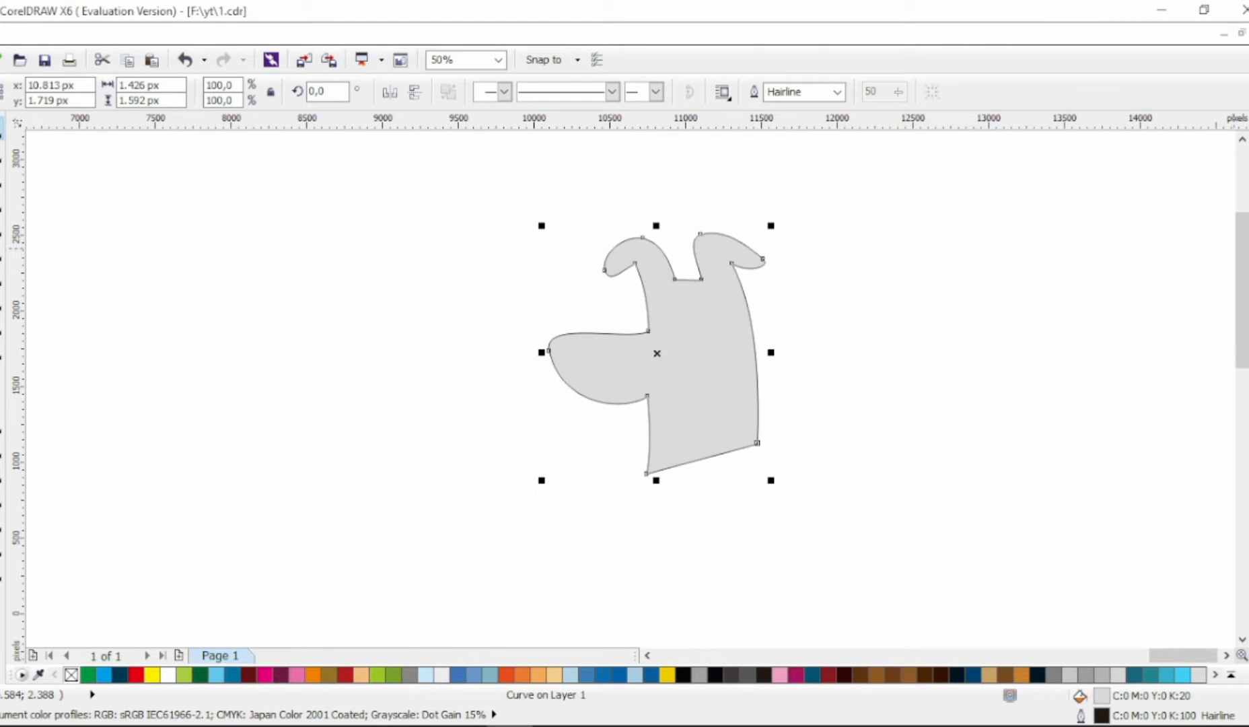
{"action": "right_click", "coordinate": [1248, 121]}
Step: Add a one-step, 30 px black outside contour to the head and break the contour group apart
{"action": "left_click", "coordinate": [2, 472]}
{"action": "left_click", "coordinate": [414, 96]}
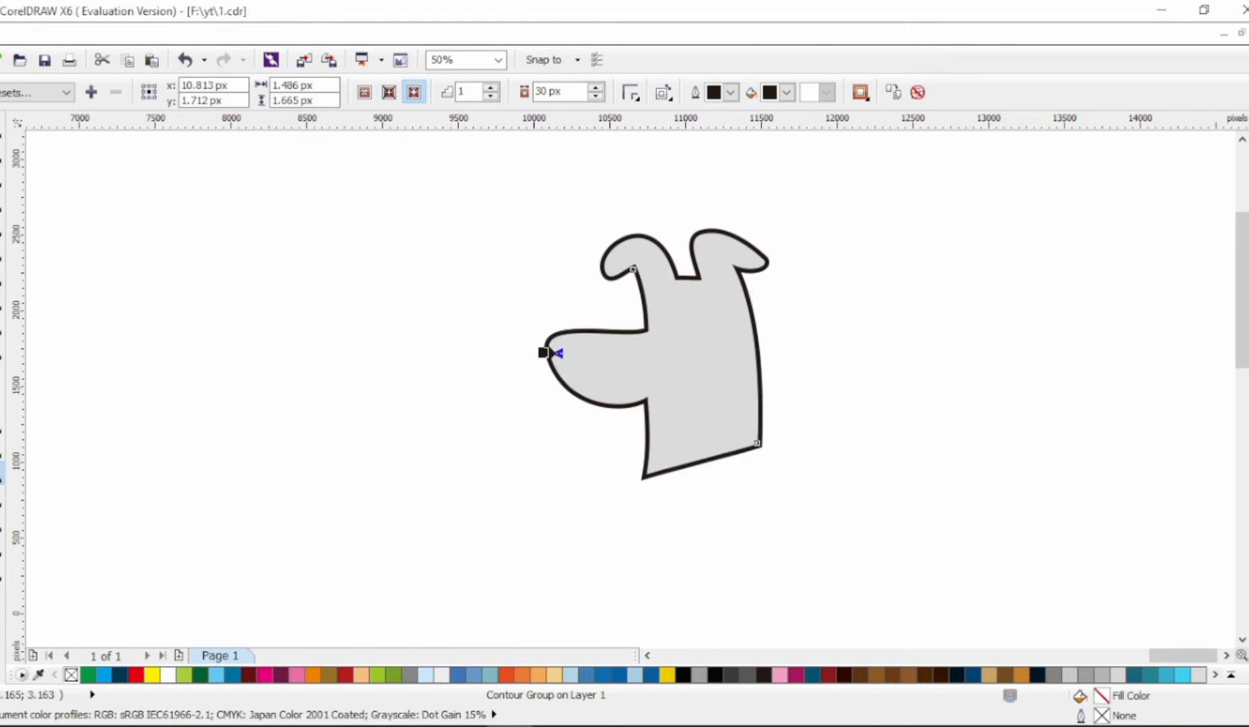
{"action": "left_click", "coordinate": [1, 128]}
{"action": "scroll", "coordinate": [711, 293], "scroll_direction": "up", "scroll_amount": 1}
{"action": "scroll", "coordinate": [884, 378], "scroll_direction": "right", "scroll_amount": 1}
{"action": "scroll", "coordinate": [884, 379], "scroll_direction": "down", "scroll_amount": 1}
{"action": "left_click", "coordinate": [884, 379]}
{"action": "left_click", "coordinate": [673, 445]}
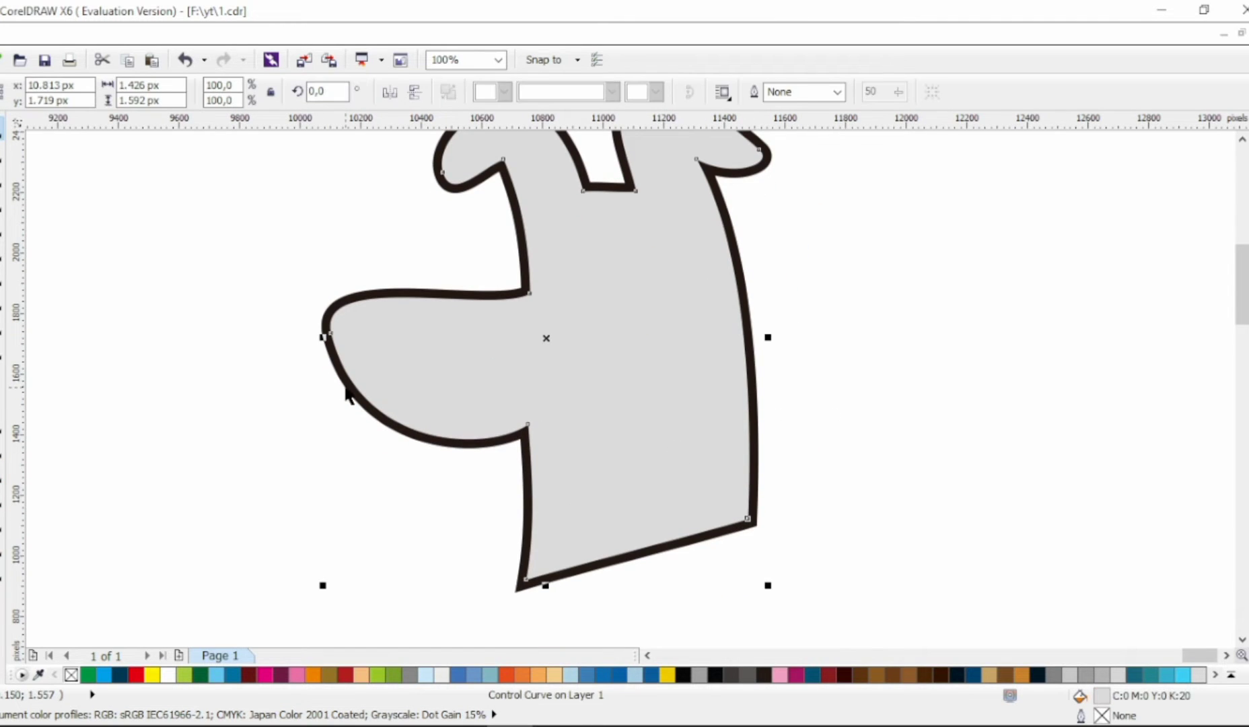
{"action": "left_click", "coordinate": [344, 390]}
{"action": "key", "text": "ctrl+k"}
{"action": "left_click", "coordinate": [242, 327]}
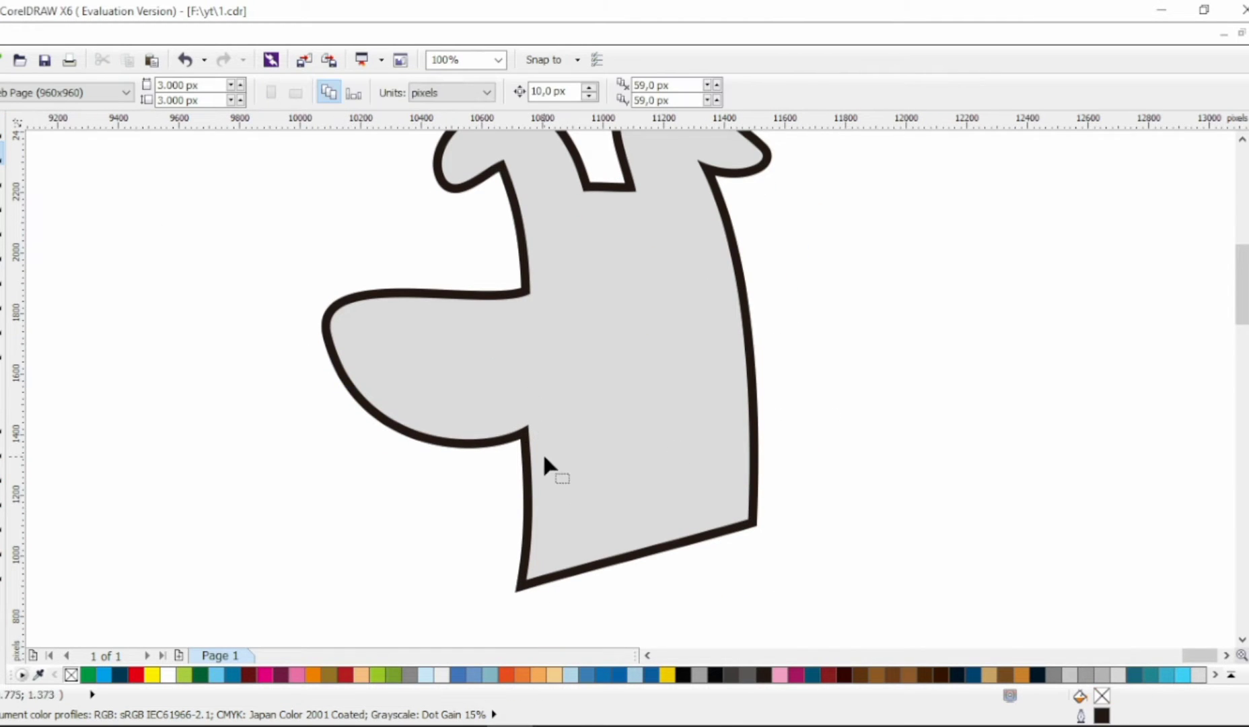
Step: Add a node on the jaw of the gray head shape and pull the jaw-neck corner into the cheek to start the mouth
{"action": "left_click", "coordinate": [542, 451]}
{"action": "left_click_drag", "start_coordinate": [528, 427], "coordinate": [662, 342]}
{"action": "key", "text": "ctrl+z"}
{"action": "double_click", "coordinate": [457, 440]}
{"action": "left_click_drag", "start_coordinate": [530, 427], "coordinate": [611, 427]}
{"action": "left_click", "coordinate": [370, 207]}
{"action": "left_click", "coordinate": [646, 346]}
{"action": "key", "text": "ctrl+z"}
Step: Make the mouth node a cusp and curve its segments into a tapered smile line continuing from the jaw
{"action": "left_click", "coordinate": [276, 93]}
{"action": "left_click_drag", "start_coordinate": [656, 385], "coordinate": [654, 366]}
{"action": "left_click_drag", "start_coordinate": [610, 427], "coordinate": [590, 417]}
{"action": "left_click_drag", "start_coordinate": [470, 423], "coordinate": [443, 449]}
{"action": "left_click_drag", "start_coordinate": [487, 440], "coordinate": [558, 447]}
Step: Inspect the junction of jaw and neck, and refine the curve at the smile line's upper tip
{"action": "scroll", "coordinate": [549, 455], "scroll_direction": "up", "scroll_amount": 1}
{"action": "left_click", "coordinate": [498, 416]}
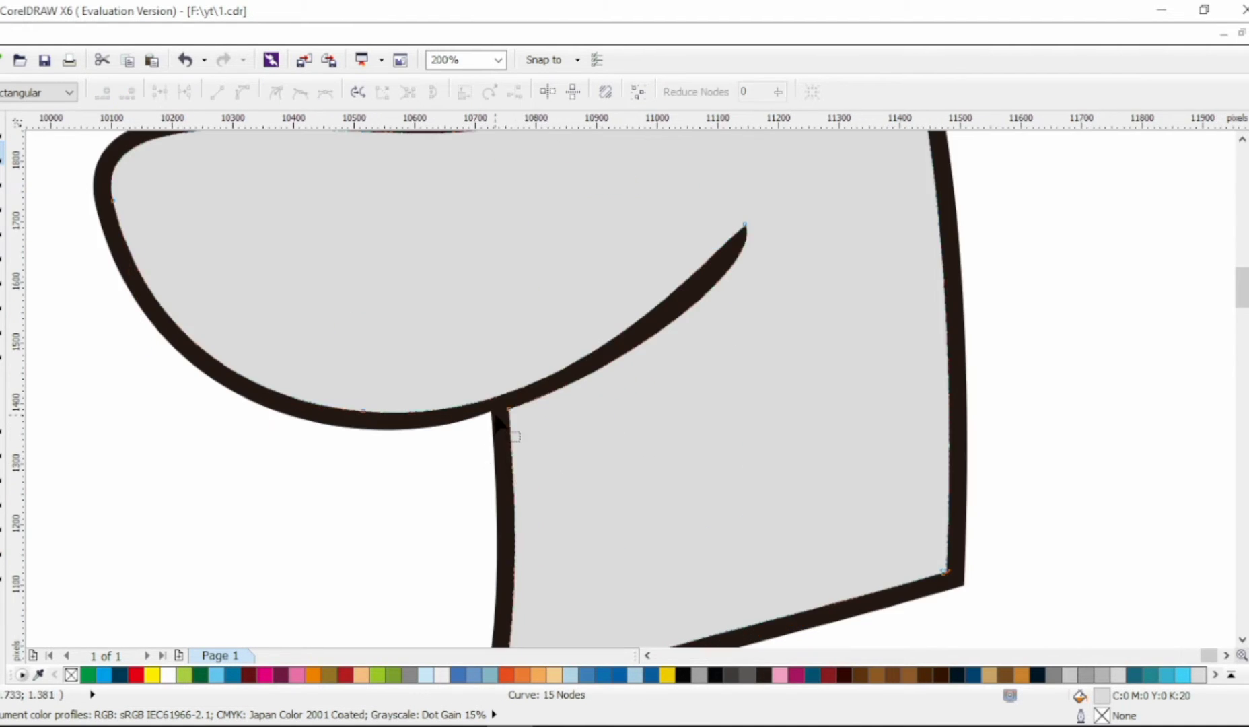
{"action": "left_click", "coordinate": [494, 415]}
{"action": "left_click", "coordinate": [429, 434]}
{"action": "scroll", "coordinate": [553, 444], "scroll_direction": "down", "scroll_amount": 1}
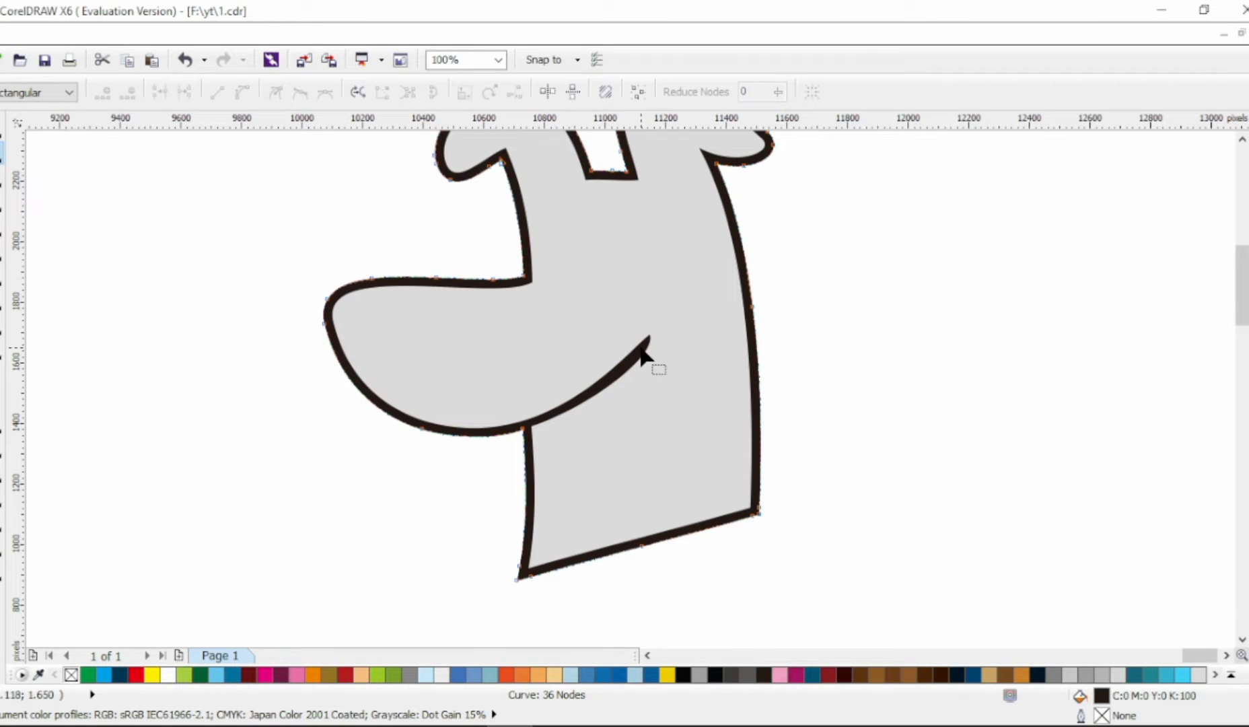
{"action": "left_click_drag", "start_coordinate": [634, 343], "coordinate": [612, 345]}
Step: Draw a small closed two-node shape at the smile's upper end and curve it into an upturned crescent
{"action": "left_click", "coordinate": [2, 228]}
{"action": "scroll", "coordinate": [673, 341], "scroll_direction": "up", "scroll_amount": 1}
{"action": "left_click", "coordinate": [598, 310]}
{"action": "left_click", "coordinate": [668, 332]}
{"action": "left_click", "coordinate": [598, 309]}
{"action": "left_click", "coordinate": [2, 153]}
{"action": "left_click_drag", "start_coordinate": [631, 320], "coordinate": [671, 326]}
{"action": "left_click", "coordinate": [668, 333]}
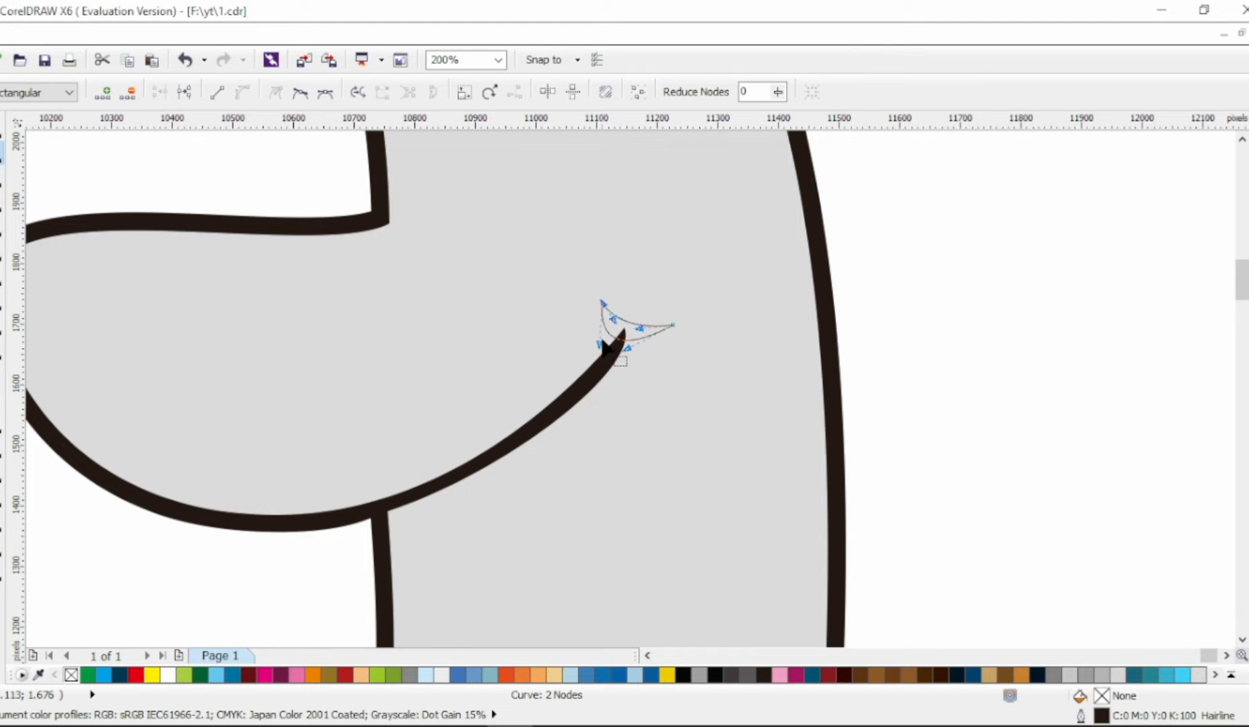
{"action": "left_click_drag", "start_coordinate": [600, 344], "coordinate": [644, 361]}
{"action": "left_click_drag", "start_coordinate": [613, 319], "coordinate": [602, 336]}
{"action": "mouse_move", "coordinate": [640, 329]}
{"action": "left_mouse_down"}
{"action": "mouse_move", "coordinate": [666, 321]}
{"action": "mouse_move", "coordinate": [583, 335]}
{"action": "mouse_move", "coordinate": [646, 331]}
{"action": "left_mouse_up"}
Step: Cut the crescent out of the gray head shape to form a dark cheek mark
{"action": "left_click", "coordinate": [1, 127]}
{"action": "left_click", "coordinate": [518, 269], "text": "shift"}
{"action": "left_click", "coordinate": [588, 93]}
{"action": "left_click", "coordinate": [651, 327]}
{"action": "left_click", "coordinate": [928, 345]}
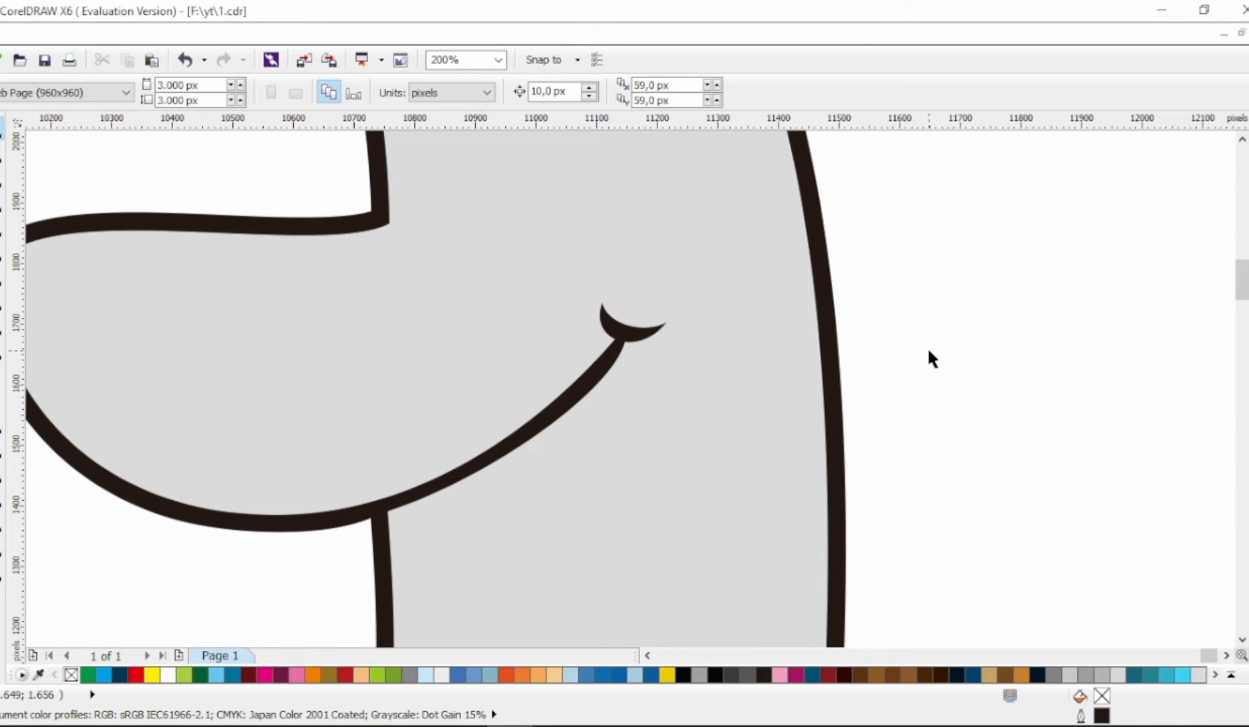
Step: Draw a short line above the smile and bend it into an upward arch for a closed eye
{"action": "scroll", "coordinate": [693, 308], "scroll_direction": "down", "scroll_amount": 2}
{"action": "left_click", "coordinate": [1, 226]}
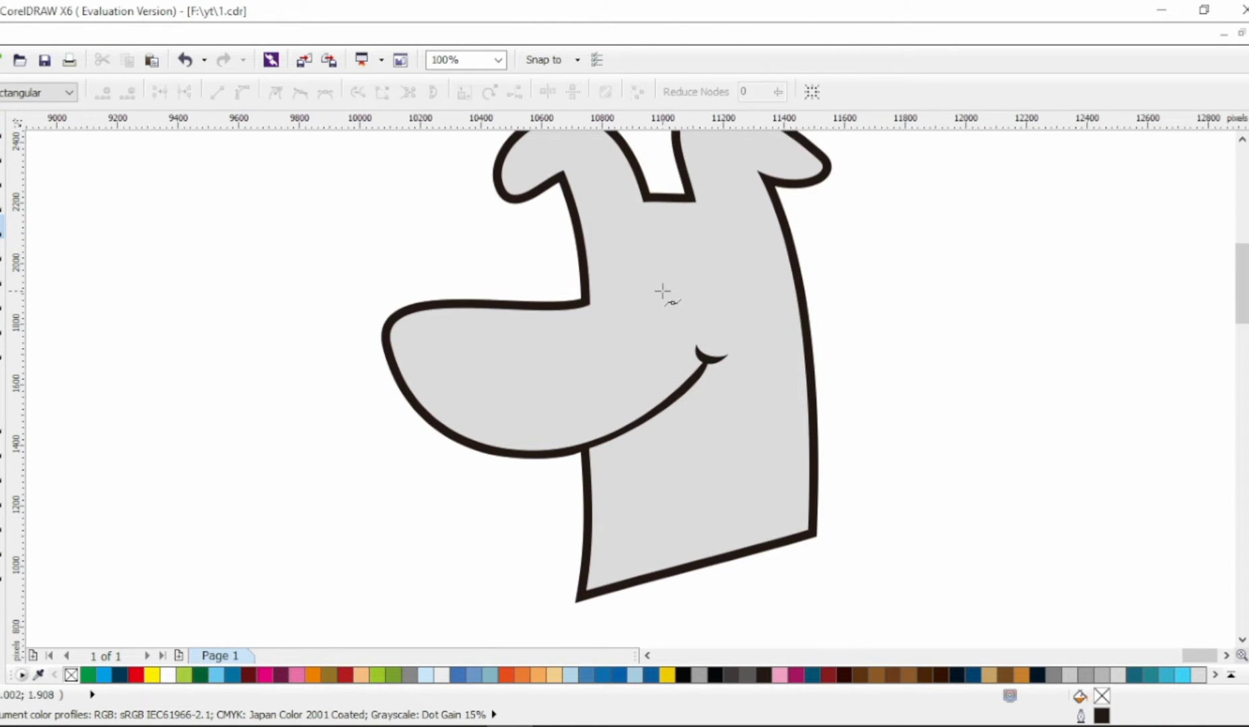
{"action": "left_click", "coordinate": [660, 287]}
{"action": "left_click", "coordinate": [700, 287]}
{"action": "left_click", "coordinate": [2, 154]}
{"action": "left_click", "coordinate": [241, 92]}
{"action": "left_click_drag", "start_coordinate": [683, 287], "coordinate": [685, 265]}
{"action": "scroll", "coordinate": [686, 281], "scroll_direction": "up", "scroll_amount": 2}
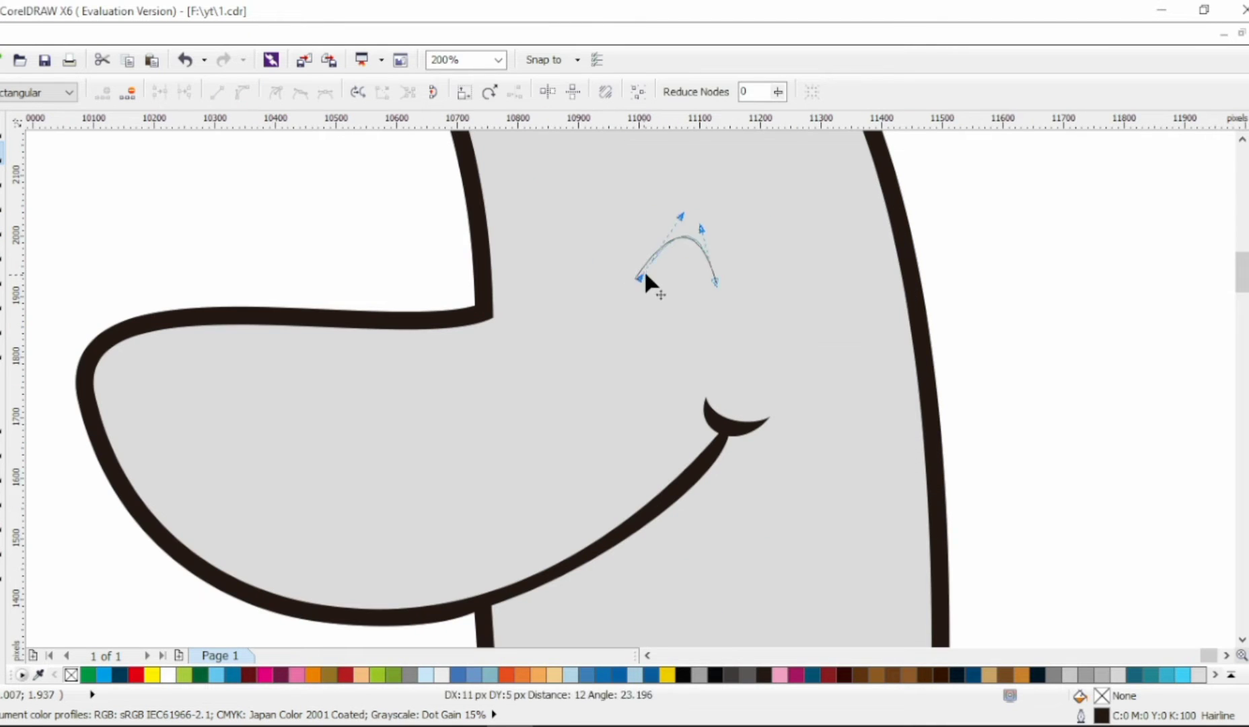
Step: Set the eye arch's outline width to 2.5 mm
{"action": "key", "text": "space"}
{"action": "left_click", "coordinate": [837, 91]}
{"action": "left_click", "coordinate": [820, 195]}
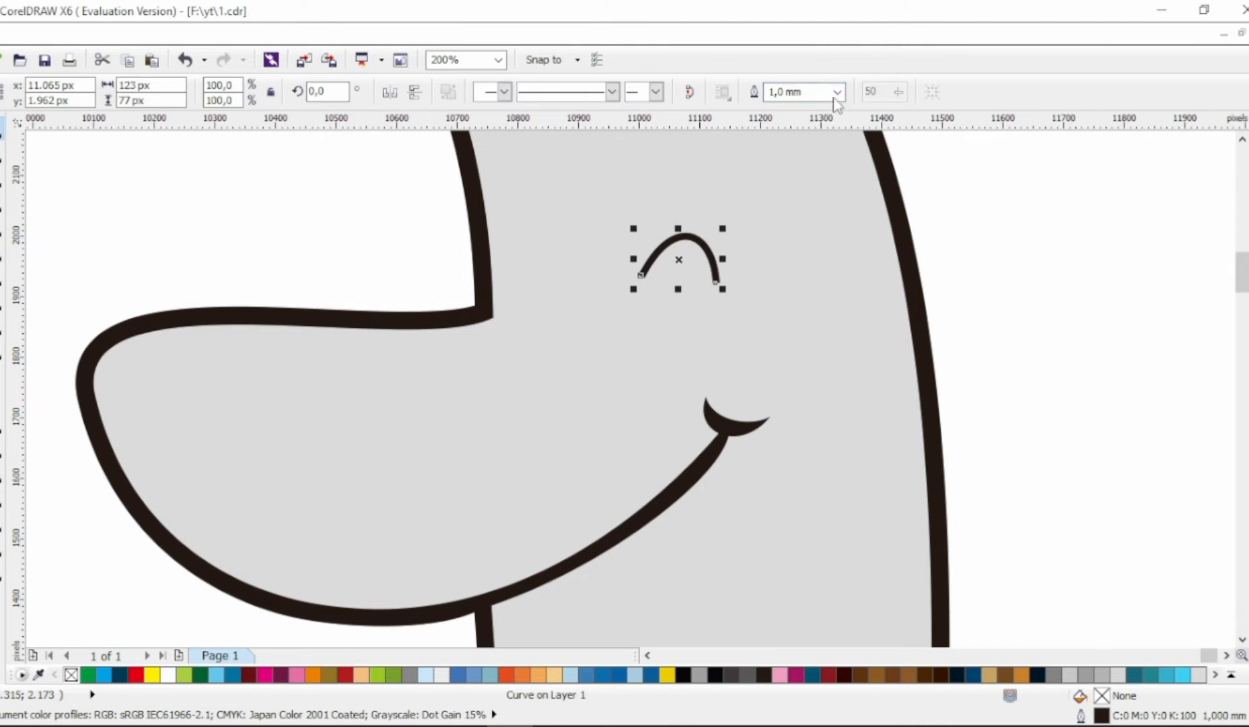
{"action": "left_click", "coordinate": [837, 92]}
{"action": "left_click", "coordinate": [807, 257]}
{"action": "left_click", "coordinate": [837, 92]}
{"action": "left_click", "coordinate": [800, 233]}
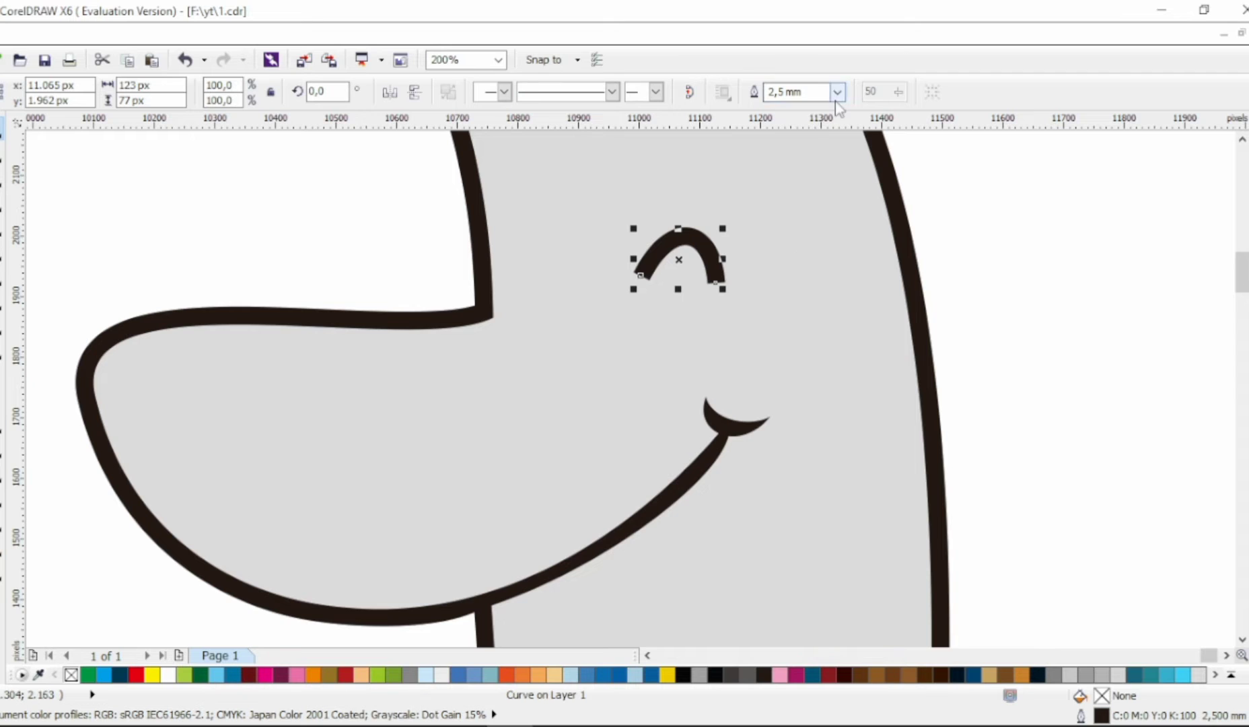
Step: Convert the eye arch's outline to an object and delete the extra nodes at both ends to round its tips
{"action": "key", "text": "F10"}
{"action": "scroll", "coordinate": [656, 306], "scroll_direction": "up", "scroll_amount": 2}
{"action": "double_click", "coordinate": [664, 301]}
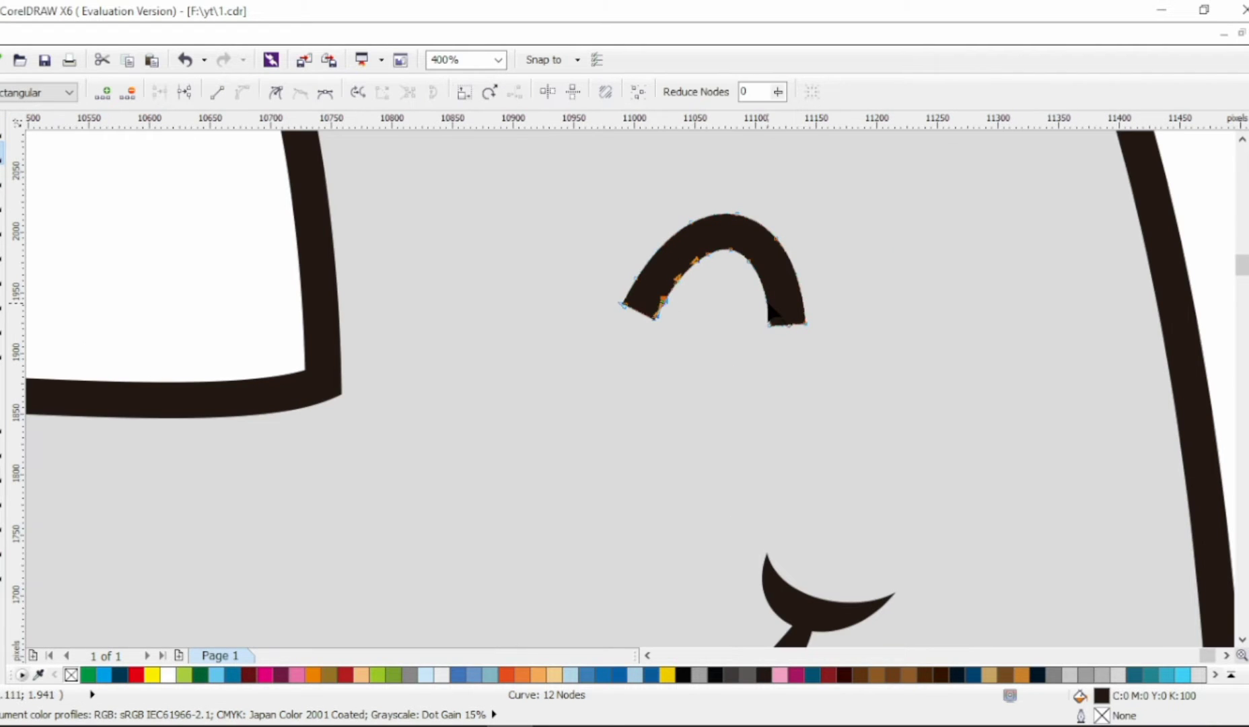
{"action": "double_click", "coordinate": [767, 304]}
{"action": "left_click_drag", "start_coordinate": [651, 319], "coordinate": [659, 328]}
{"action": "key", "text": "Delete"}
{"action": "left_click_drag", "start_coordinate": [739, 343], "coordinate": [808, 318]}
{"action": "key", "text": "Delete"}
Step: Delete the extra nodes along the top of the eye arch and smooth its curve
{"action": "left_click_drag", "start_coordinate": [682, 192], "coordinate": [789, 270]}
{"action": "key", "text": "Delete"}
{"action": "left_click_drag", "start_coordinate": [636, 278], "coordinate": [641, 284]}
{"action": "left_click_drag", "start_coordinate": [782, 192], "coordinate": [792, 209]}
{"action": "left_click_drag", "start_coordinate": [767, 303], "coordinate": [771, 301]}
Step: Duplicate the eye to its left, scale the copy down slightly, and move it closer to the original
{"action": "left_click", "coordinate": [2, 128]}
{"action": "left_click_drag", "start_coordinate": [752, 247], "coordinate": [510, 245]}
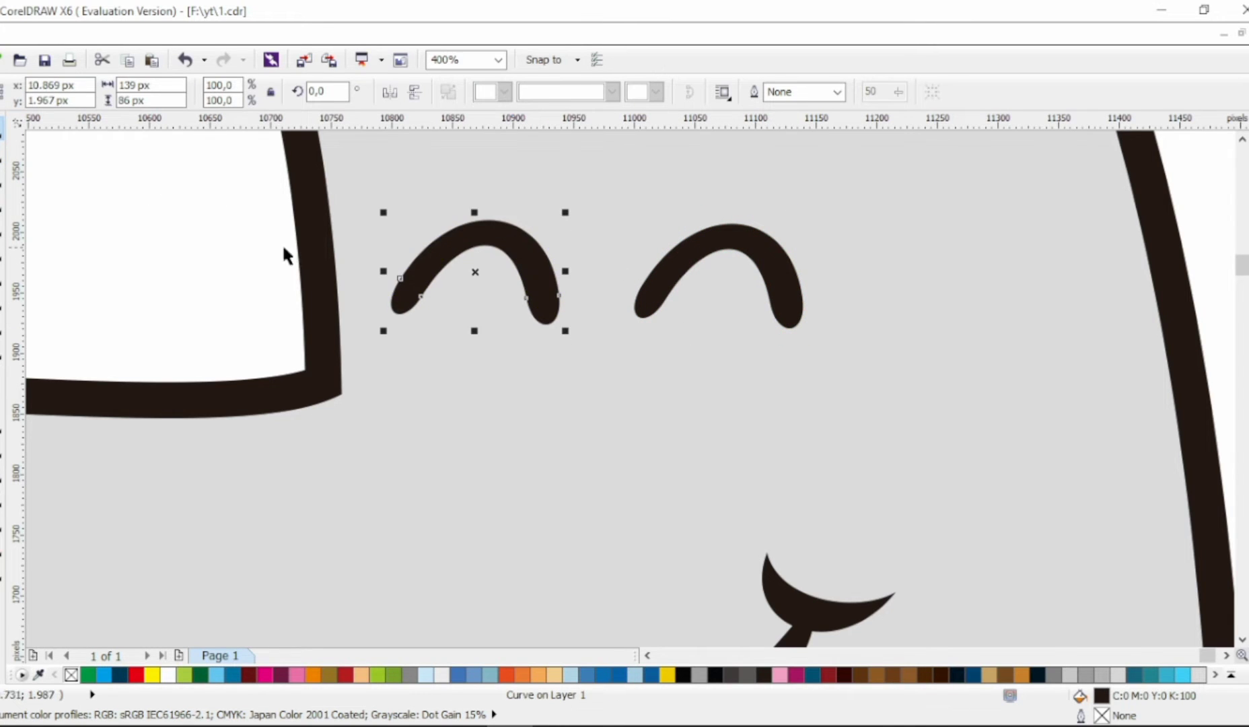
{"action": "left_click_drag", "start_coordinate": [567, 214], "coordinate": [553, 222]}
{"action": "left_click_drag", "start_coordinate": [509, 266], "coordinate": [522, 259]}
{"action": "scroll", "coordinate": [517, 261], "scroll_direction": "down", "scroll_amount": 2}
{"action": "key", "text": "Escape"}
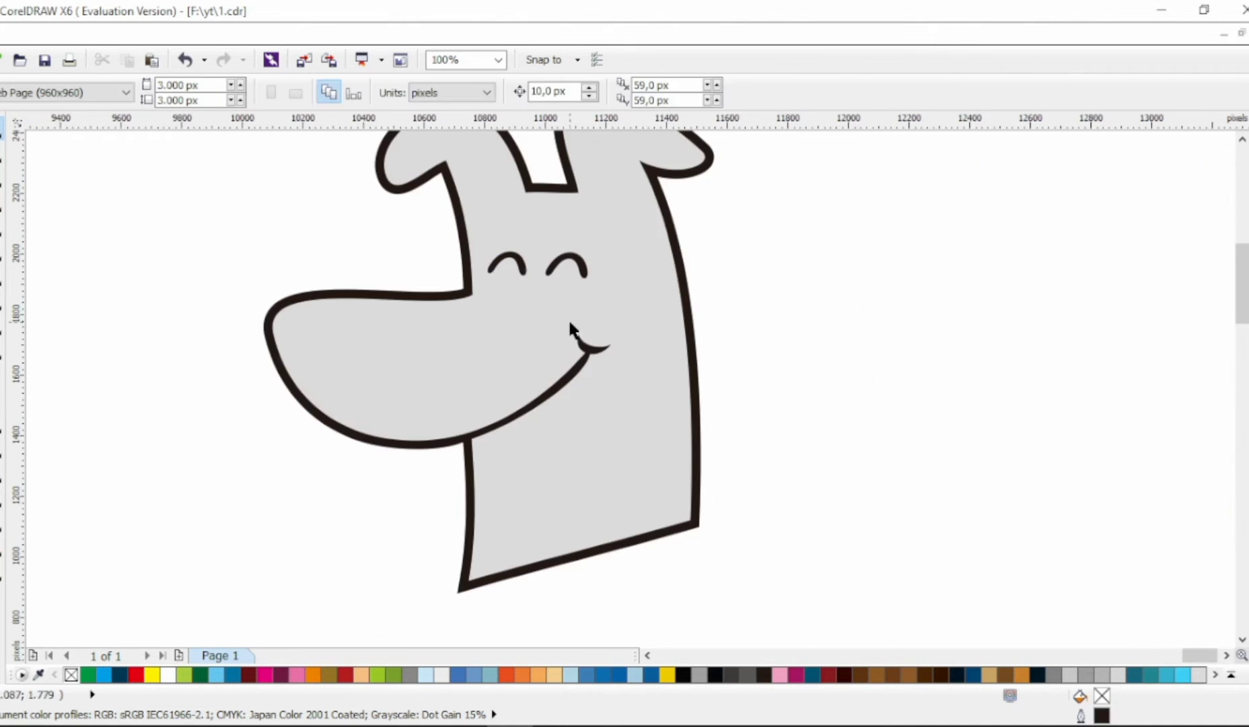
Step: Draw a closed two-node line shape near the snout's tip and convert its segments to curves
{"action": "left_click_drag", "start_coordinate": [574, 332], "coordinate": [630, 331]}
{"action": "left_click", "coordinate": [2, 226]}
{"action": "left_click", "coordinate": [439, 361]}
{"action": "left_click", "coordinate": [360, 329]}
{"action": "double_click", "coordinate": [2, 153]}
{"action": "left_click", "coordinate": [243, 92]}
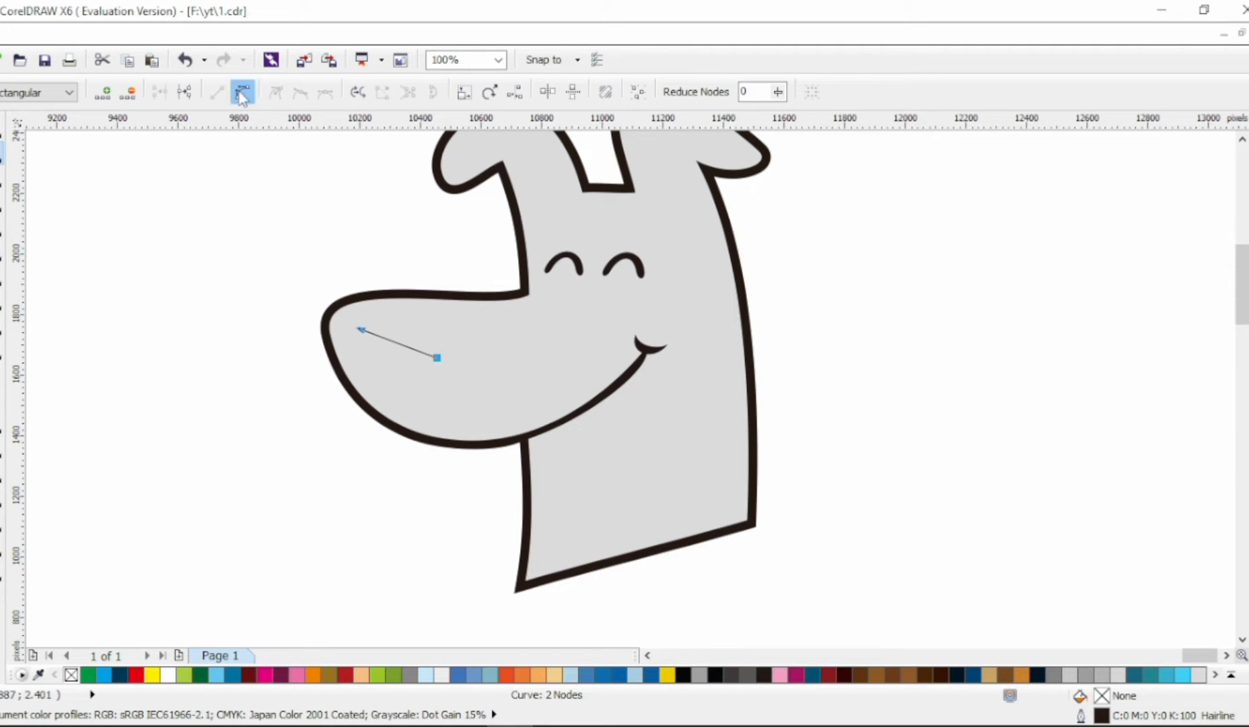
Step: Shape the nose curve into a rounded teardrop with an added lower node and fill it with black
{"action": "left_click", "coordinate": [300, 93]}
{"action": "left_click_drag", "start_coordinate": [396, 343], "coordinate": [375, 364]}
{"action": "double_click", "coordinate": [386, 345]}
{"action": "left_click_drag", "start_coordinate": [402, 377], "coordinate": [339, 319]}
{"action": "left_click", "coordinate": [437, 358]}
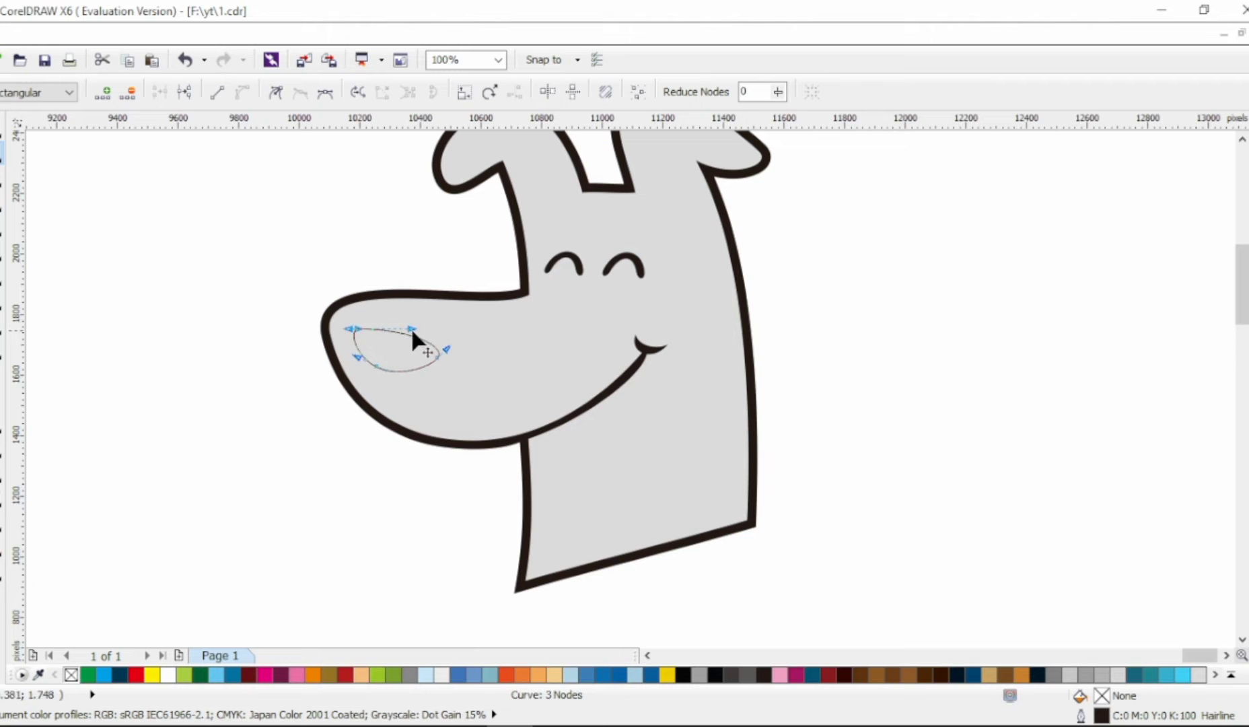
{"action": "left_click", "coordinate": [2, 127]}
{"action": "left_click", "coordinate": [683, 673]}
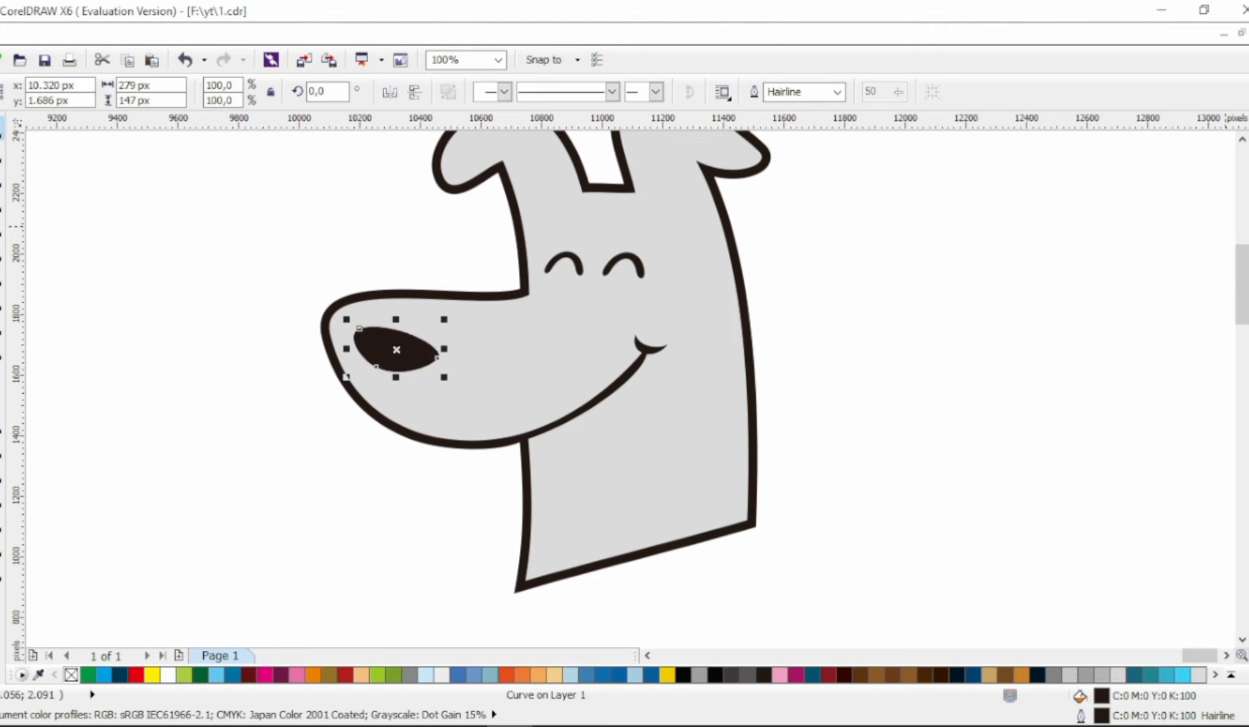
{"action": "left_click", "coordinate": [317, 374]}
Step: Draw a closed two-node shape on the upper part of the nose and curve it into a thin highlight
{"action": "scroll", "coordinate": [404, 338], "scroll_direction": "up", "scroll_amount": 1}
{"action": "left_click", "coordinate": [3, 223]}
{"action": "left_click", "coordinate": [317, 347]}
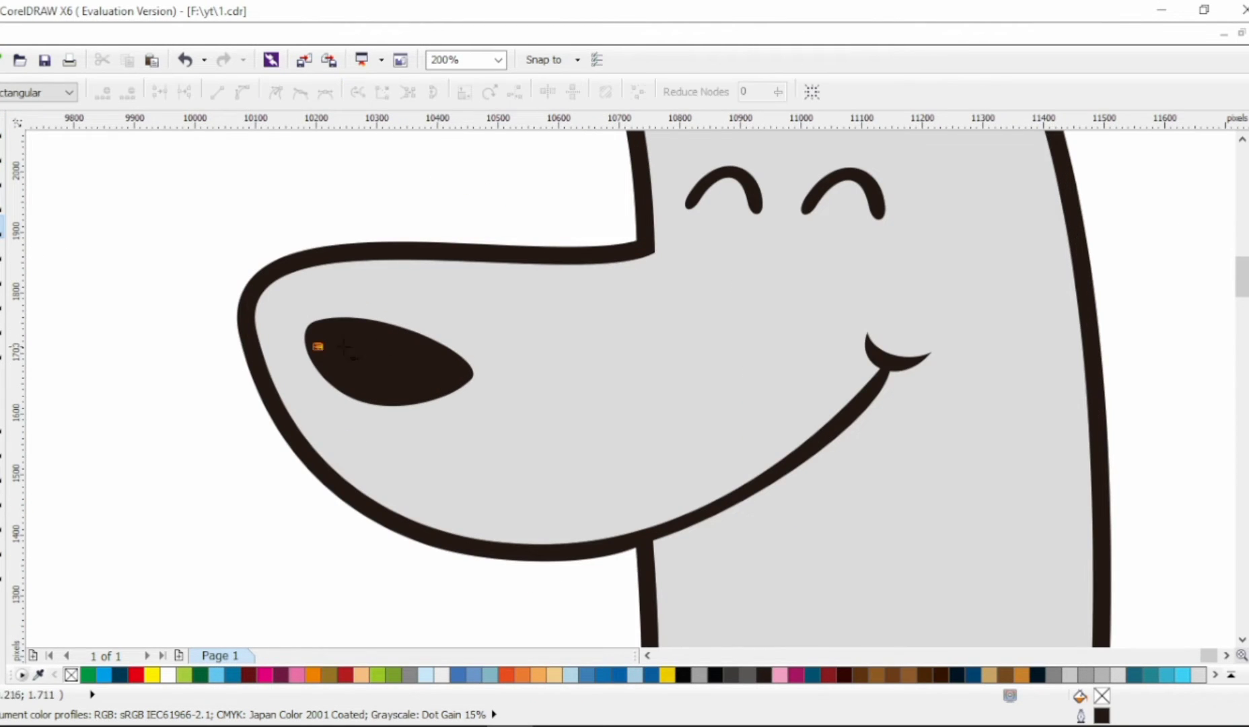
{"action": "left_click", "coordinate": [408, 347]}
{"action": "left_click", "coordinate": [3, 152]}
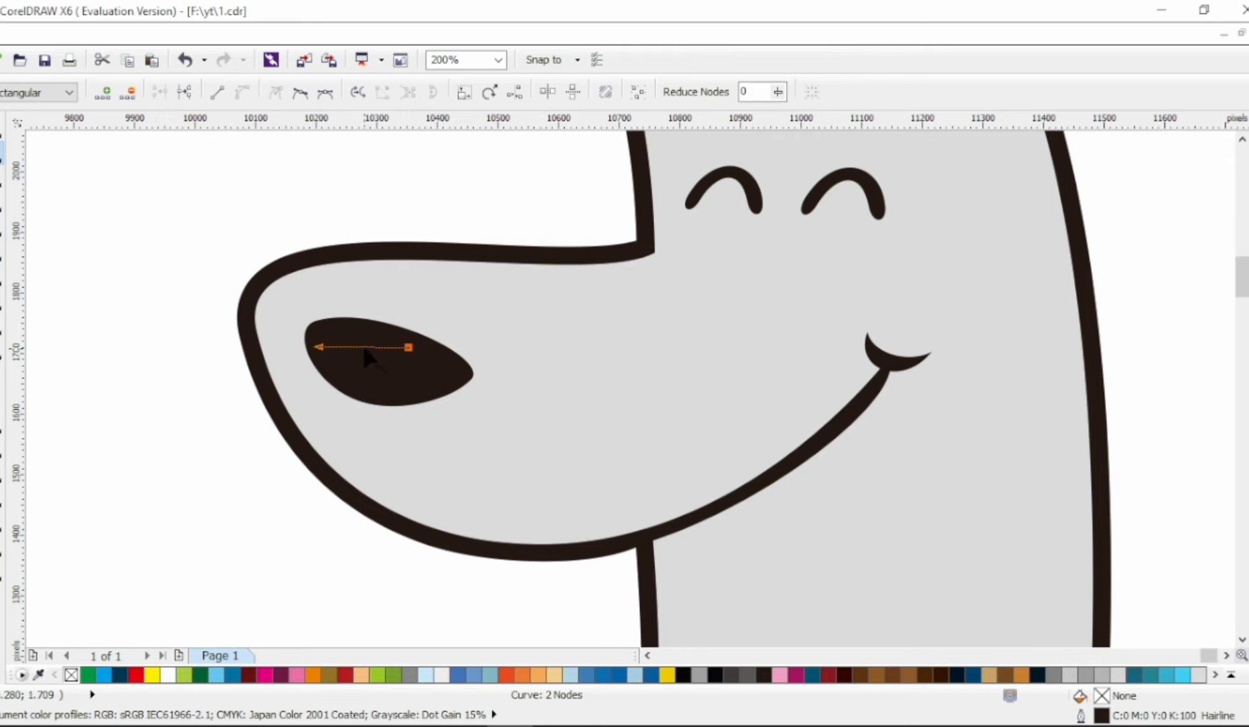
{"action": "left_click_drag", "start_coordinate": [364, 348], "coordinate": [345, 325]}
{"action": "left_click_drag", "start_coordinate": [281, 326], "coordinate": [355, 367]}
{"action": "left_click_drag", "start_coordinate": [365, 320], "coordinate": [384, 321]}
Step: Fill the nose highlight with white
{"action": "left_click", "coordinate": [3, 127]}
{"action": "left_click", "coordinate": [1247, 270]}
{"action": "key", "text": "Escape"}
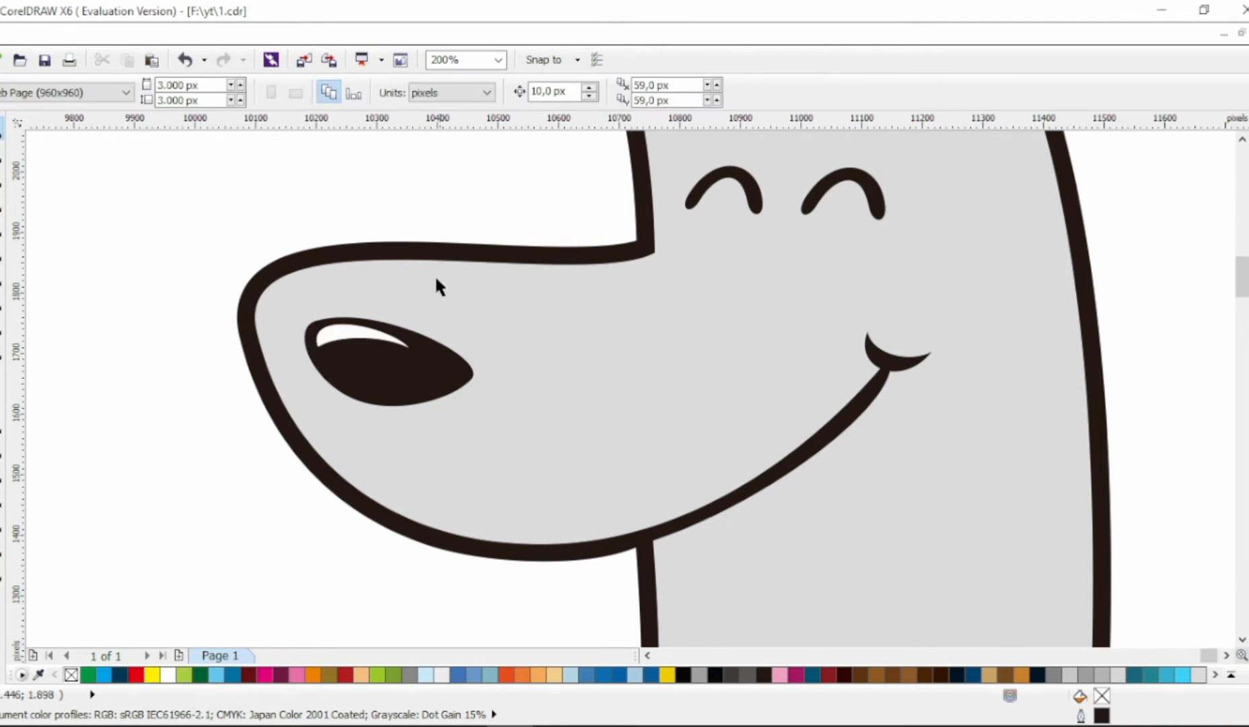
{"action": "left_click", "coordinate": [370, 333]}
{"action": "key", "text": "Escape"}
Step: Add a cusp node at the left ear's inner base and extend the line between the ears leftward into the forehead
{"action": "scroll", "coordinate": [364, 285], "scroll_direction": "down", "scroll_amount": 1}
{"action": "scroll", "coordinate": [804, 337], "scroll_direction": "up", "scroll_amount": 1}
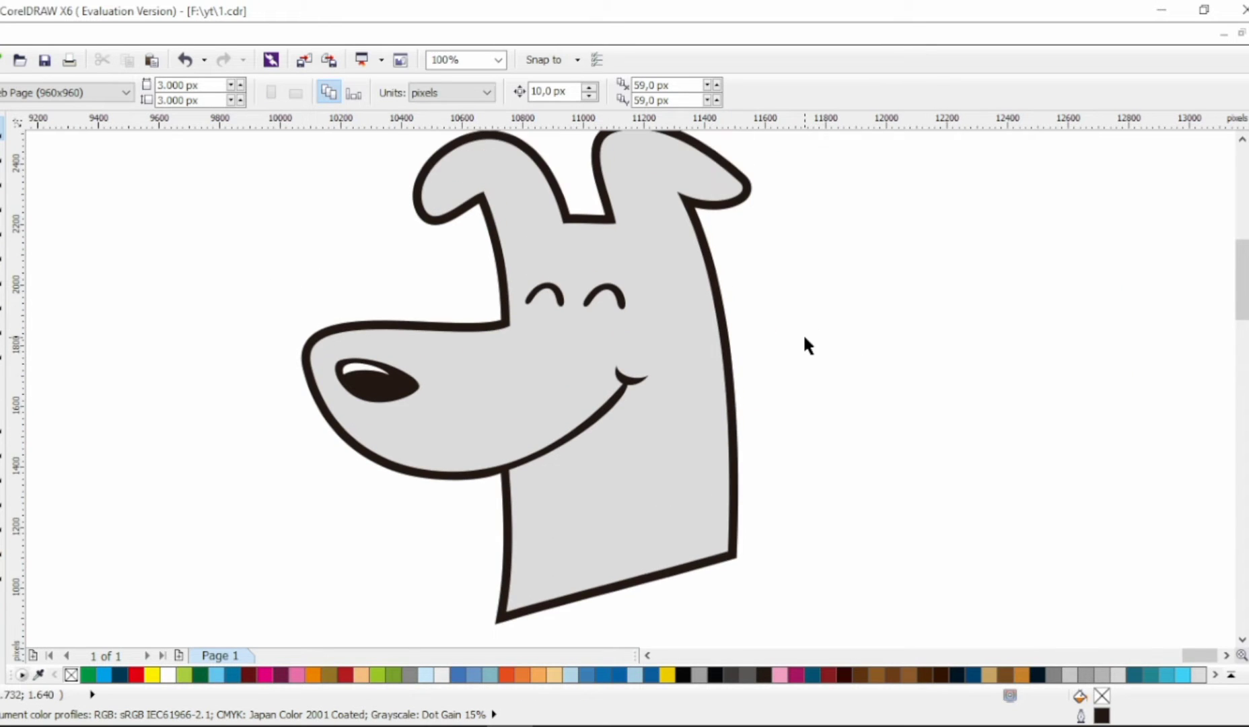
{"action": "scroll", "coordinate": [805, 337], "scroll_direction": "up", "scroll_amount": 1}
{"action": "scroll", "coordinate": [574, 222], "scroll_direction": "up", "scroll_amount": 1}
{"action": "left_click", "coordinate": [549, 253]}
{"action": "left_click", "coordinate": [551, 258]}
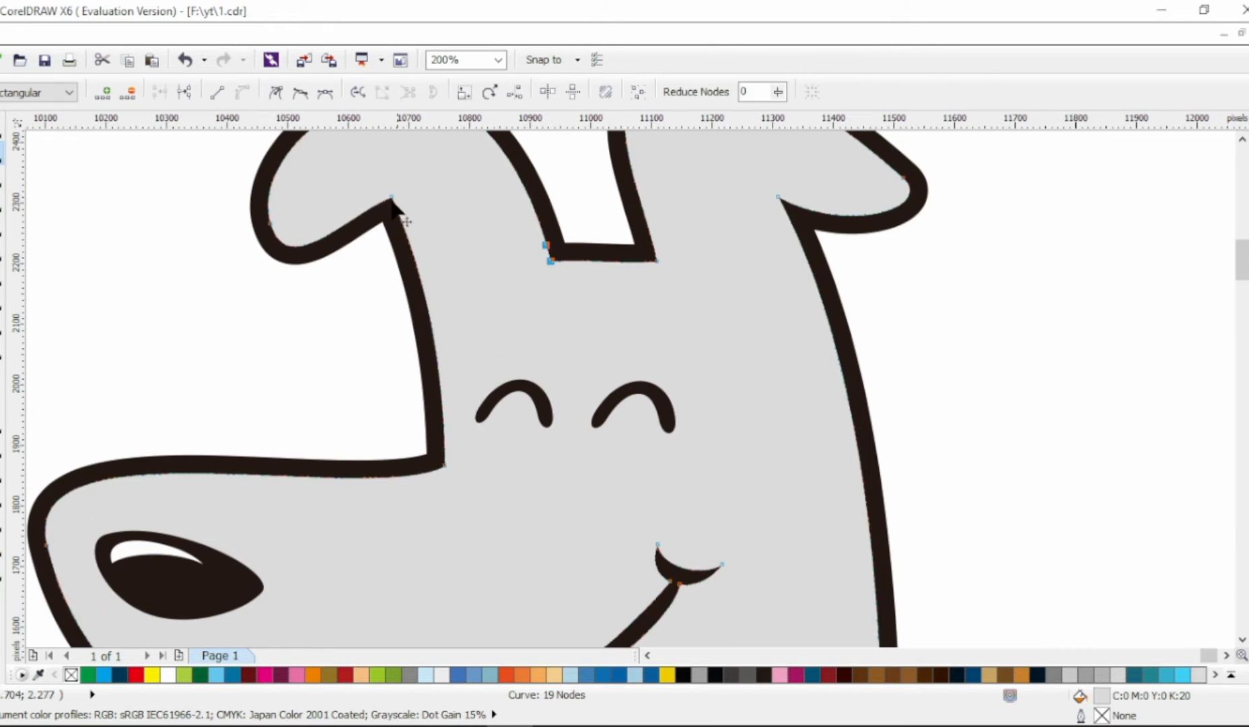
{"action": "left_click", "coordinate": [274, 92]}
{"action": "left_click", "coordinate": [572, 264]}
{"action": "left_click_drag", "start_coordinate": [551, 259], "coordinate": [515, 253]}
Step: Add a cusp node at the right ear's inner base and extend the ear's inner edge downward into a tapered point
{"action": "scroll", "coordinate": [572, 264], "scroll_direction": "down", "scroll_amount": 1}
{"action": "scroll", "coordinate": [612, 261], "scroll_direction": "up", "scroll_amount": 1}
{"action": "double_click", "coordinate": [584, 259]}
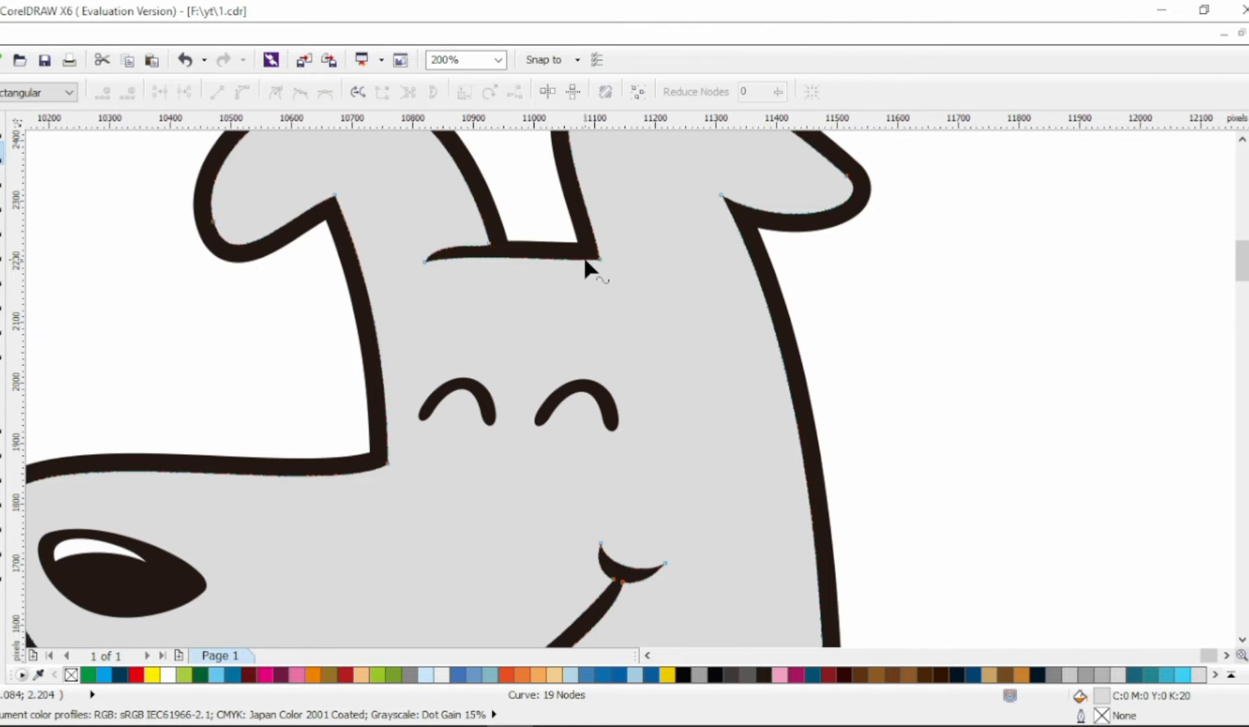
{"action": "left_click", "coordinate": [275, 92]}
{"action": "left_click", "coordinate": [596, 258]}
{"action": "left_click", "coordinate": [592, 259]}
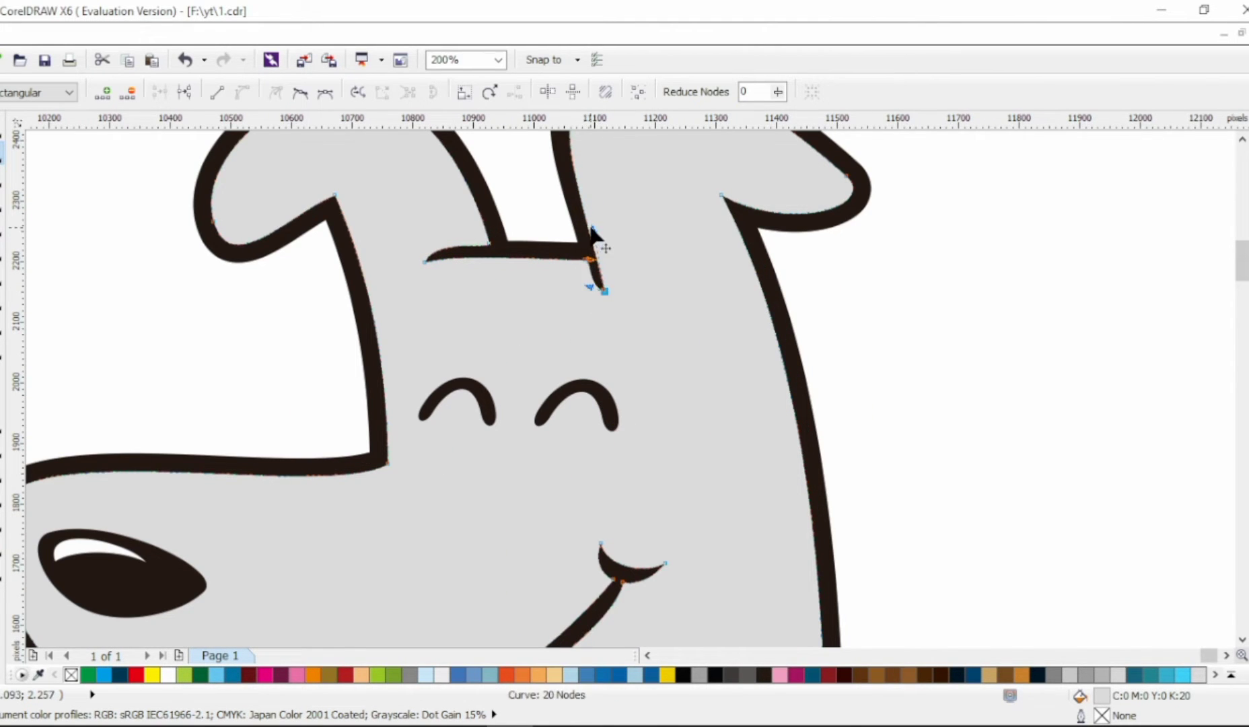
Step: Add a cusp node where the left ear meets the neck and extend the ear's underside line into the head
{"action": "scroll", "coordinate": [593, 255], "scroll_direction": "down", "scroll_amount": 1}
{"action": "scroll", "coordinate": [464, 184], "scroll_direction": "up", "scroll_amount": 1}
{"action": "double_click", "coordinate": [462, 223]}
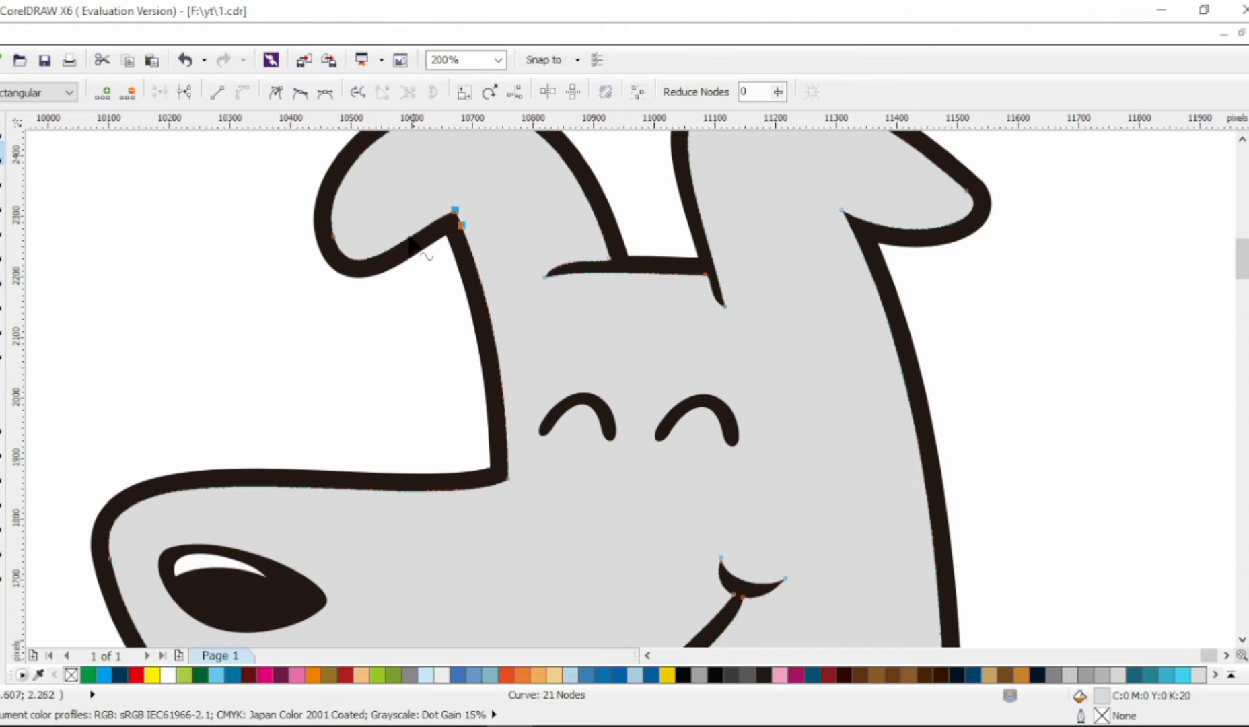
{"action": "left_click", "coordinate": [275, 92]}
{"action": "left_click", "coordinate": [468, 182]}
{"action": "left_click_drag", "start_coordinate": [455, 210], "coordinate": [510, 192]}
Step: Add a node where the right ear meets the neck and extend the ear's underside line into the head as a tapered point
{"action": "scroll", "coordinate": [490, 201], "scroll_direction": "down", "scroll_amount": 1}
{"action": "scroll", "coordinate": [569, 222], "scroll_direction": "up", "scroll_amount": 2}
{"action": "double_click", "coordinate": [587, 257]}
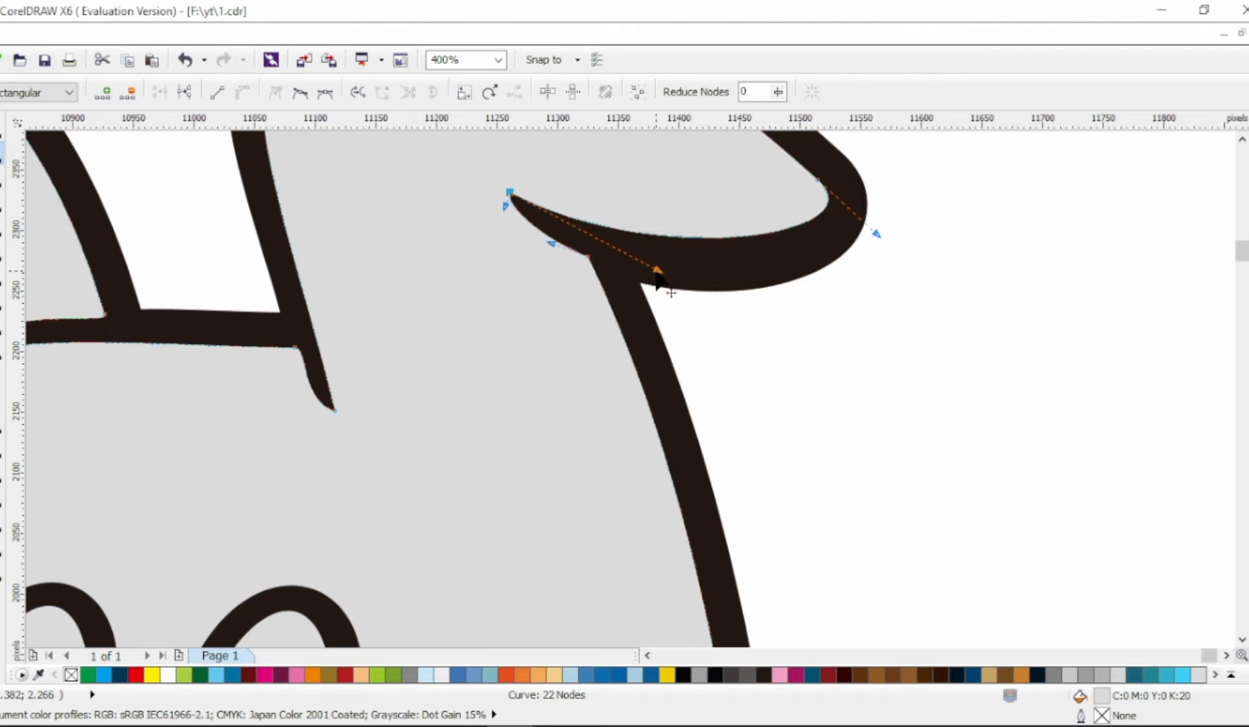
{"action": "left_click_drag", "start_coordinate": [656, 271], "coordinate": [748, 290]}
{"action": "scroll", "coordinate": [747, 290], "scroll_direction": "down", "scroll_amount": 2}
Step: Select the nose together with its highlight and enlarge them on the muzzle
{"action": "left_click", "coordinate": [2, 128]}
{"action": "left_click", "coordinate": [173, 209]}
{"action": "left_click_drag", "start_coordinate": [536, 443], "coordinate": [516, 310]}
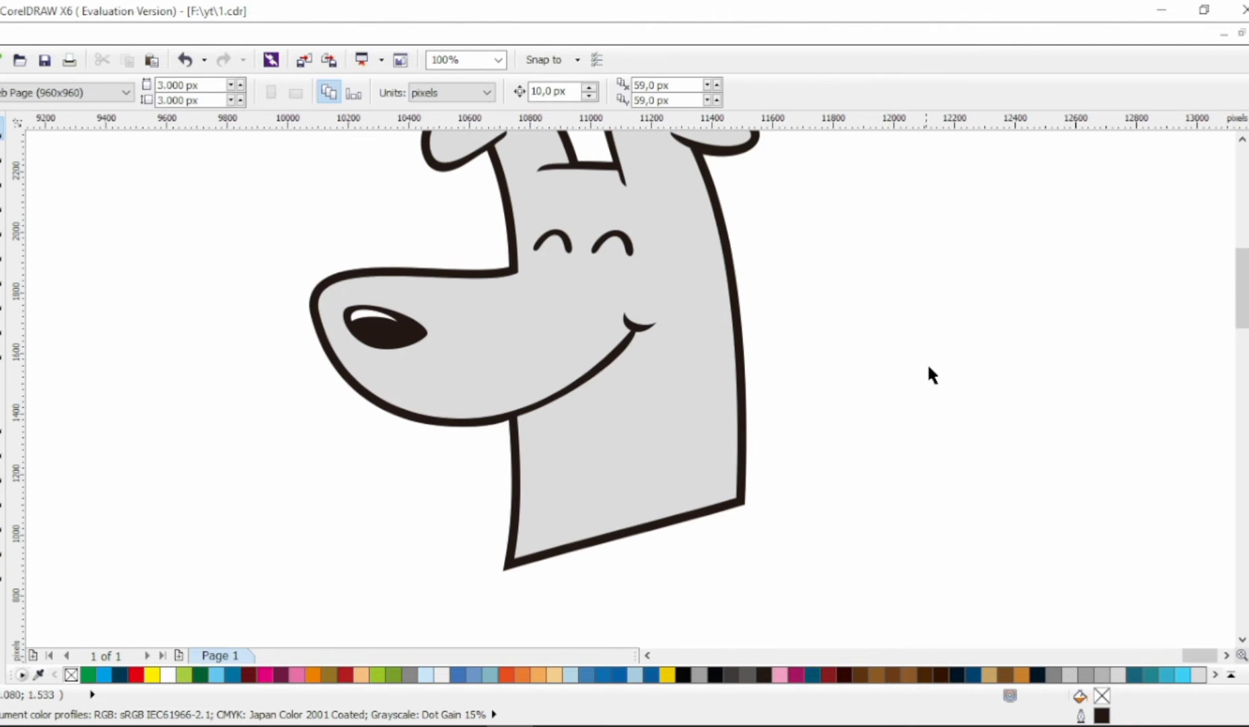
{"action": "left_click_drag", "start_coordinate": [337, 284], "coordinate": [465, 372]}
{"action": "left_click_drag", "start_coordinate": [431, 340], "coordinate": [463, 368]}
{"action": "left_click", "coordinate": [881, 392]}
{"action": "scroll", "coordinate": [882, 392], "scroll_direction": "right", "scroll_amount": 2}
Step: Draw a closed four-point Bezier shape from the mouth corner across the muzzle to points outside its front edge and back
{"action": "left_click", "coordinate": [3, 227]}
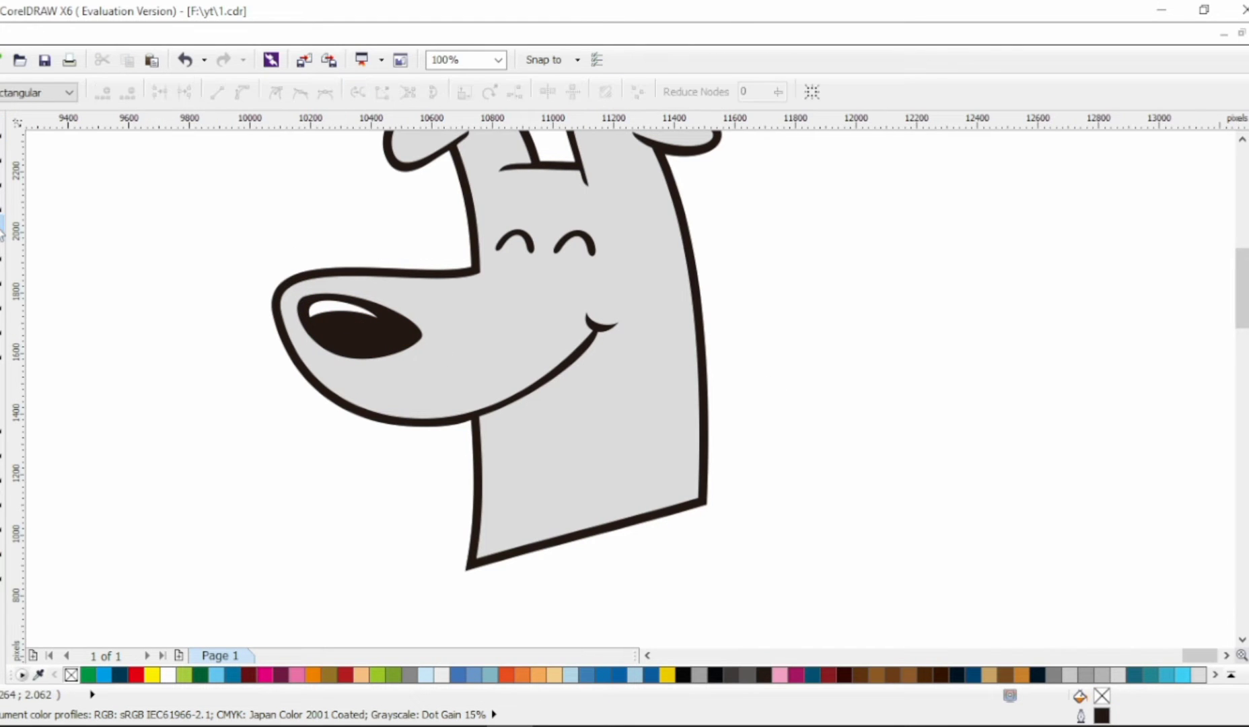
{"action": "left_click", "coordinate": [593, 326]}
{"action": "left_click", "coordinate": [254, 307]}
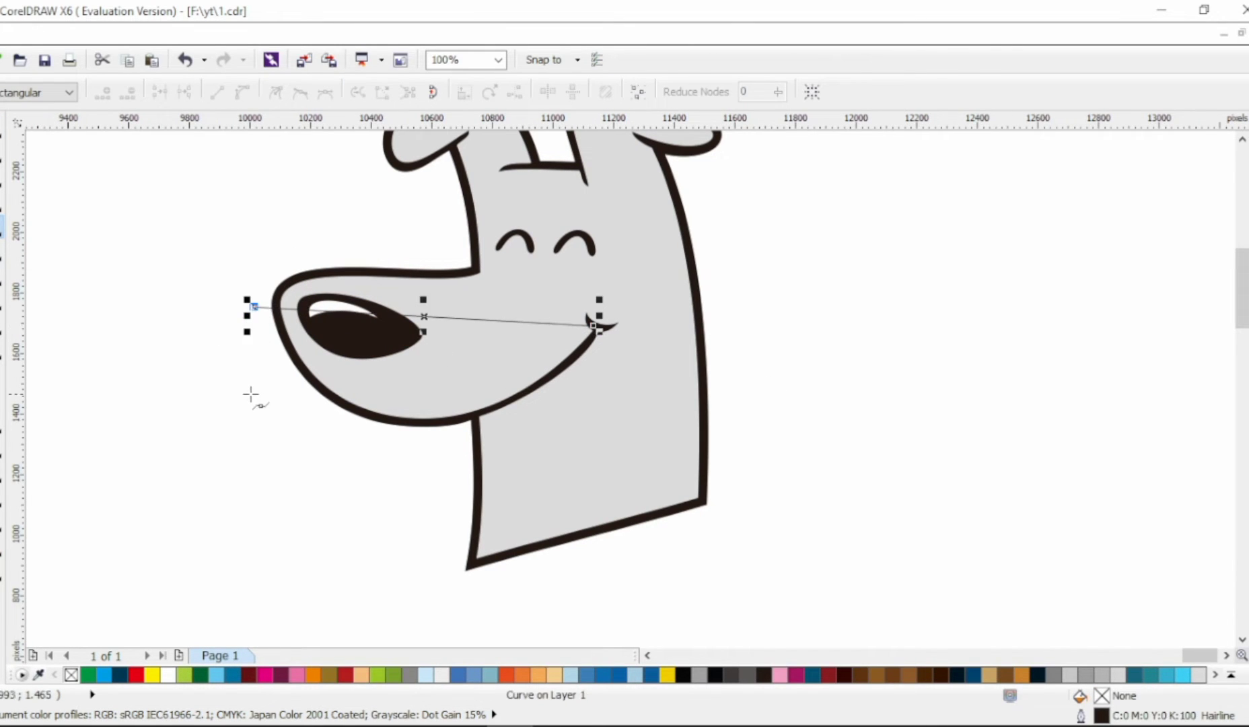
{"action": "left_click", "coordinate": [258, 382]}
{"action": "scroll", "coordinate": [597, 337], "scroll_direction": "up", "scroll_amount": 1}
{"action": "left_click", "coordinate": [597, 327]}
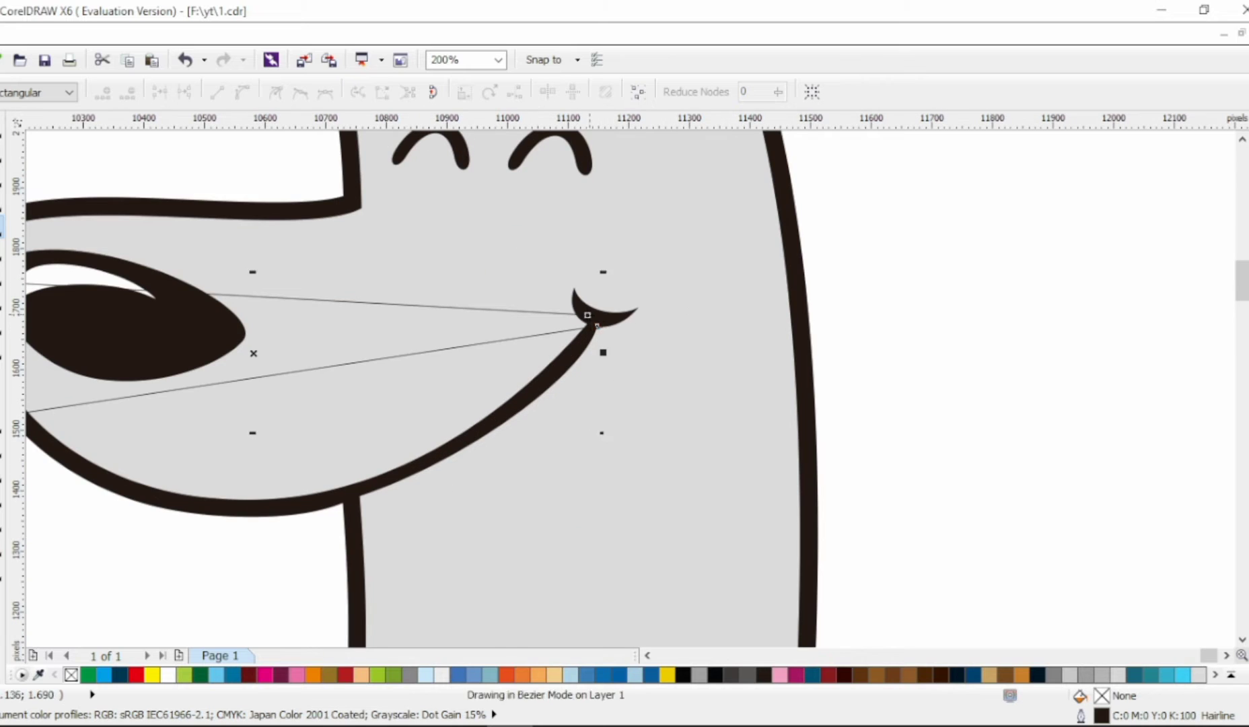
{"action": "left_click", "coordinate": [588, 315]}
Step: Convert the muzzle shape's long edges to curves and bend both downward so the upper edge runs parallel to the chin line
{"action": "key", "text": "F10"}
{"action": "key", "text": "ctrl+q"}
{"action": "left_click_drag", "start_coordinate": [284, 372], "coordinate": [274, 512]}
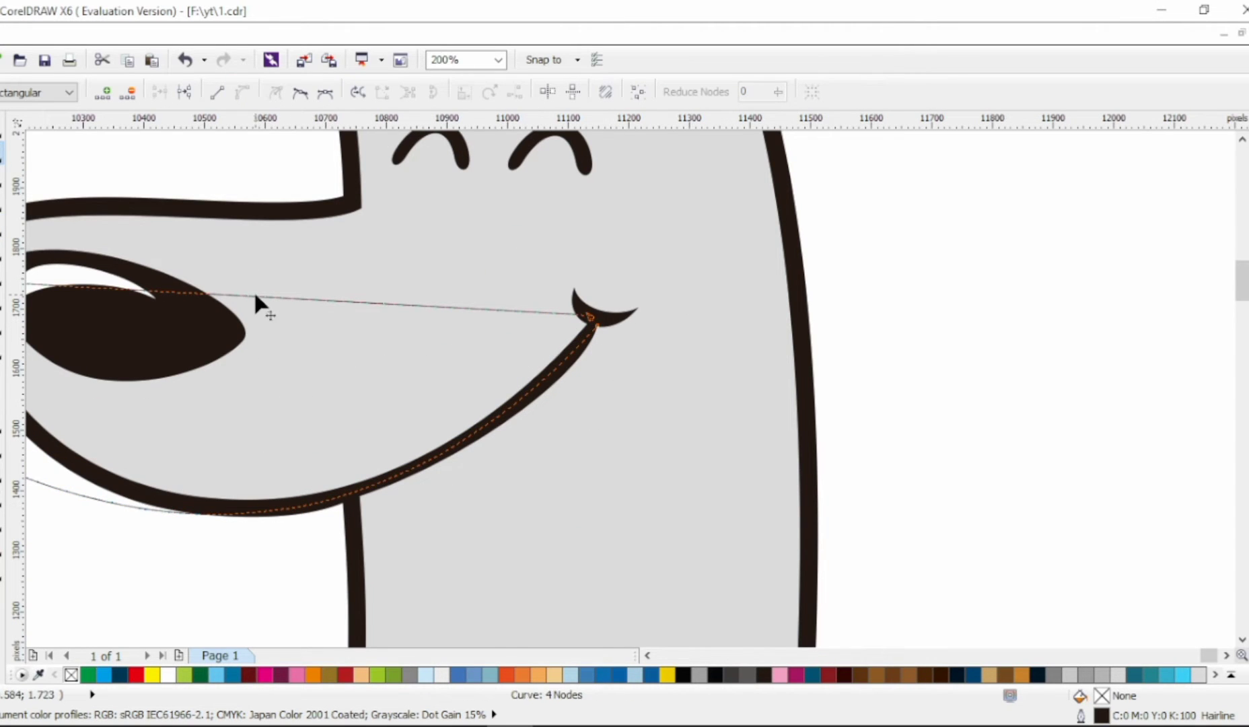
{"action": "left_click_drag", "start_coordinate": [256, 296], "coordinate": [240, 472]}
{"action": "scroll", "coordinate": [229, 457], "scroll_direction": "left", "scroll_amount": 2}
{"action": "left_click_drag", "start_coordinate": [43, 277], "coordinate": [61, 274]}
{"action": "left_click_drag", "start_coordinate": [265, 516], "coordinate": [231, 545]}
{"action": "left_click_drag", "start_coordinate": [478, 541], "coordinate": [497, 541]}
Step: Intersect the curved shape with the head, fill the resulting chin strip with medium gray, and delete the helper shape
{"action": "key", "text": "space"}
{"action": "left_click", "coordinate": [438, 298], "text": "shift"}
{"action": "left_click", "coordinate": [605, 92]}
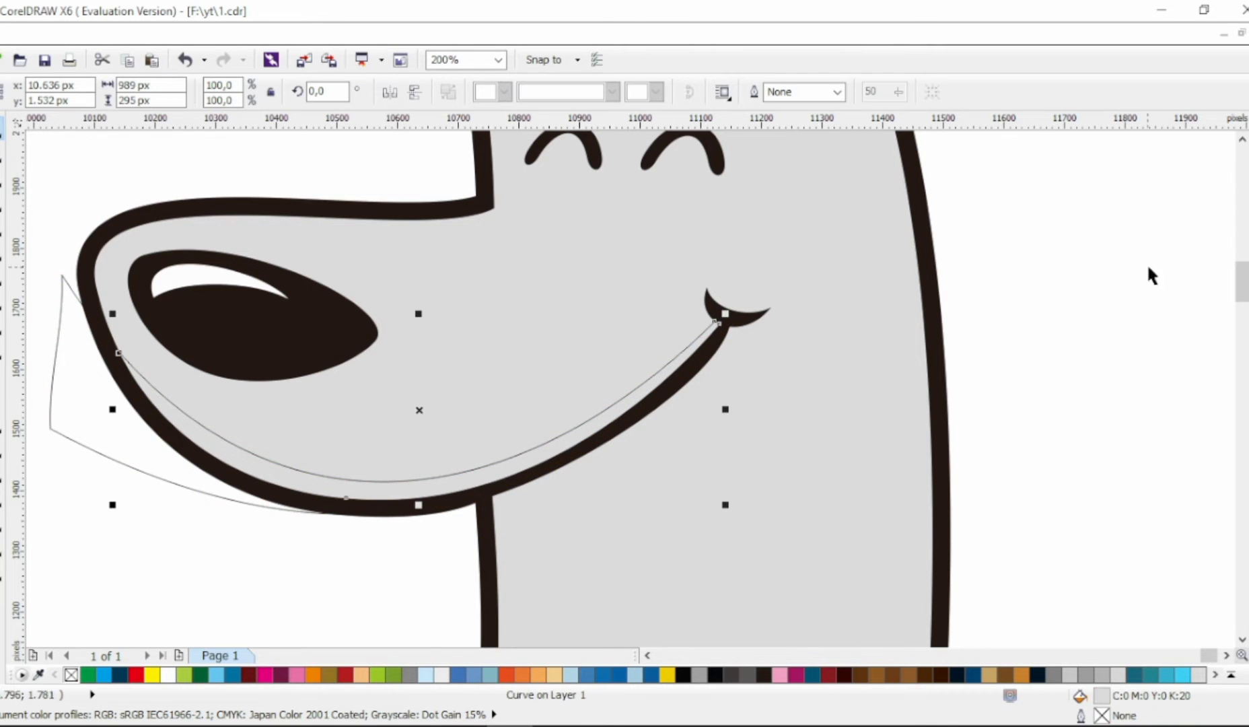
{"action": "left_click", "coordinate": [1247, 275]}
{"action": "left_click", "coordinate": [169, 475]}
{"action": "key", "text": "Delete"}
{"action": "scroll", "coordinate": [236, 475], "scroll_direction": "down", "scroll_amount": 1}
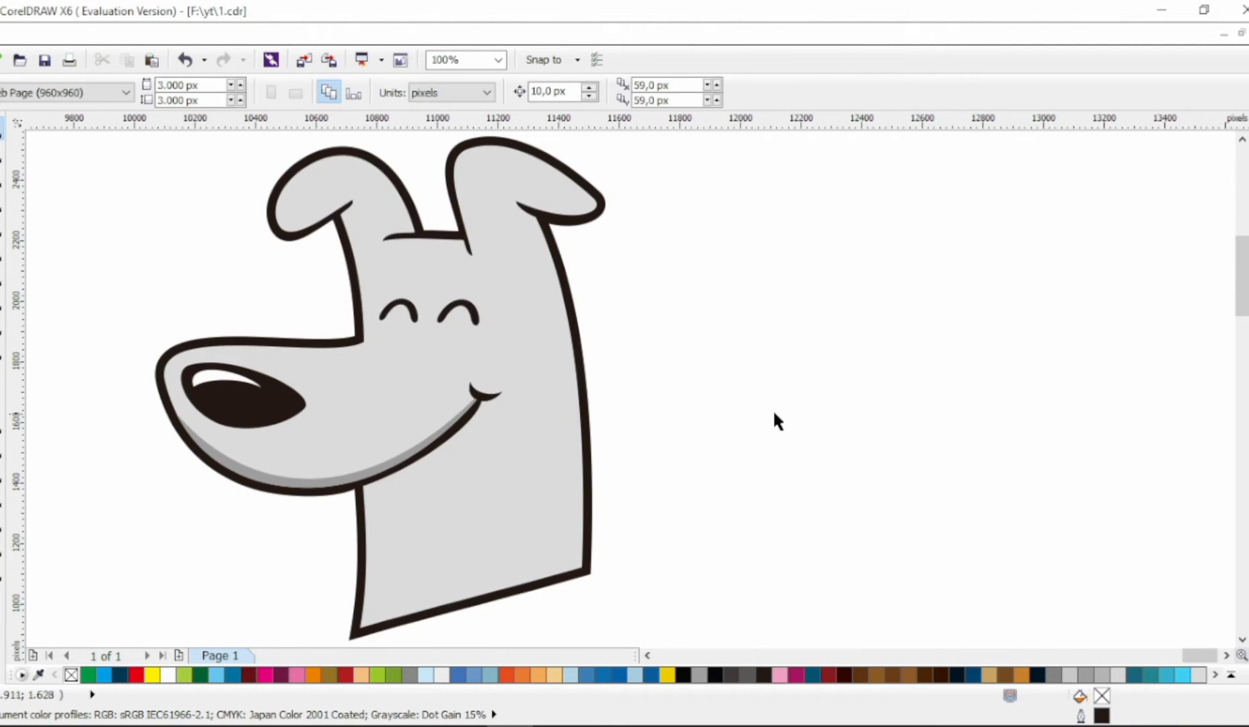
Step: Draw a closed Bezier shape overlapping the upper outer half of the left ear
{"action": "left_click", "coordinate": [1, 230]}
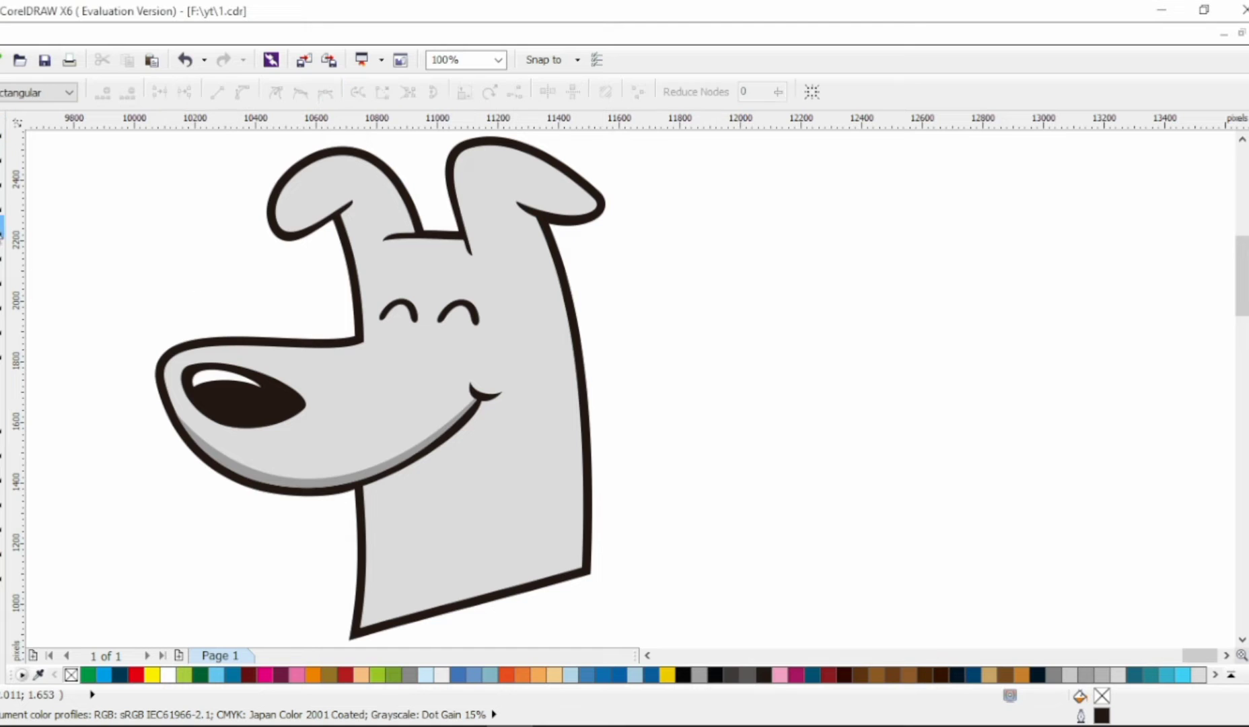
{"action": "left_click", "coordinate": [370, 139]}
{"action": "left_click", "coordinate": [237, 230]}
{"action": "left_click", "coordinate": [223, 187]}
{"action": "left_click", "coordinate": [354, 160]}
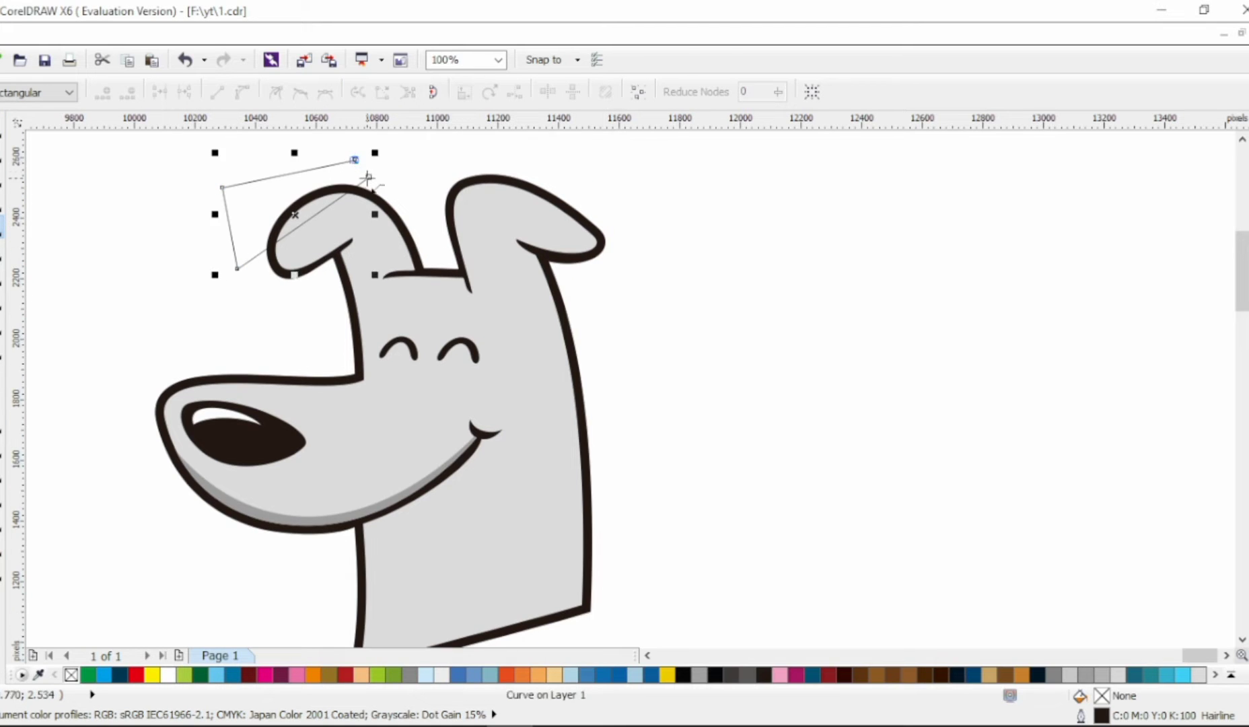
{"action": "left_click", "coordinate": [368, 176]}
Step: Reduce the left ear shape to three nodes and bend its inner edge into a rounded patch boundary
{"action": "key", "text": "F10"}
{"action": "key", "text": "ctrl+a"}
{"action": "left_click_drag", "start_coordinate": [303, 221], "coordinate": [317, 239]}
{"action": "double_click", "coordinate": [369, 177]}
{"action": "left_click_drag", "start_coordinate": [355, 161], "coordinate": [313, 166]}
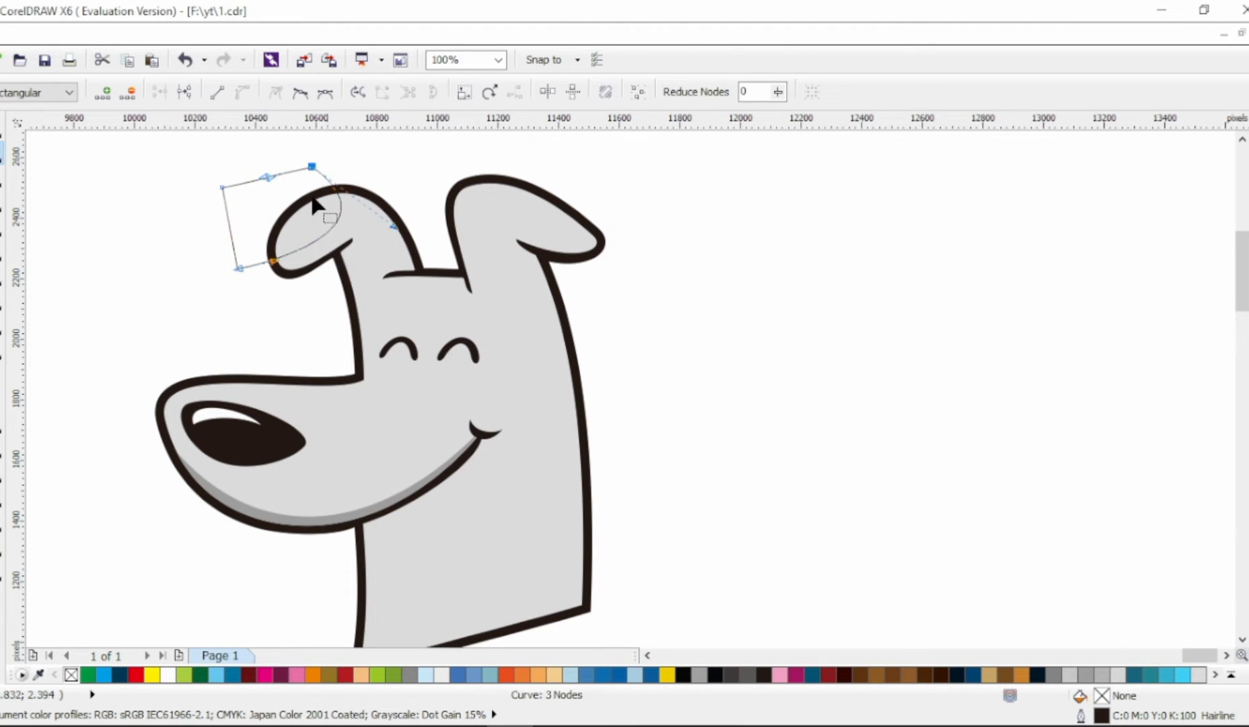
Step: Intersect the helper shape with the left ear, fill the resulting patch with orange, and delete the helper shape
{"action": "left_click", "coordinate": [2, 130]}
{"action": "left_click", "coordinate": [374, 253], "text": "shift"}
{"action": "left_click", "coordinate": [617, 93]}
{"action": "left_click", "coordinate": [314, 675]}
{"action": "left_click", "coordinate": [231, 232]}
{"action": "key", "text": "Delete"}
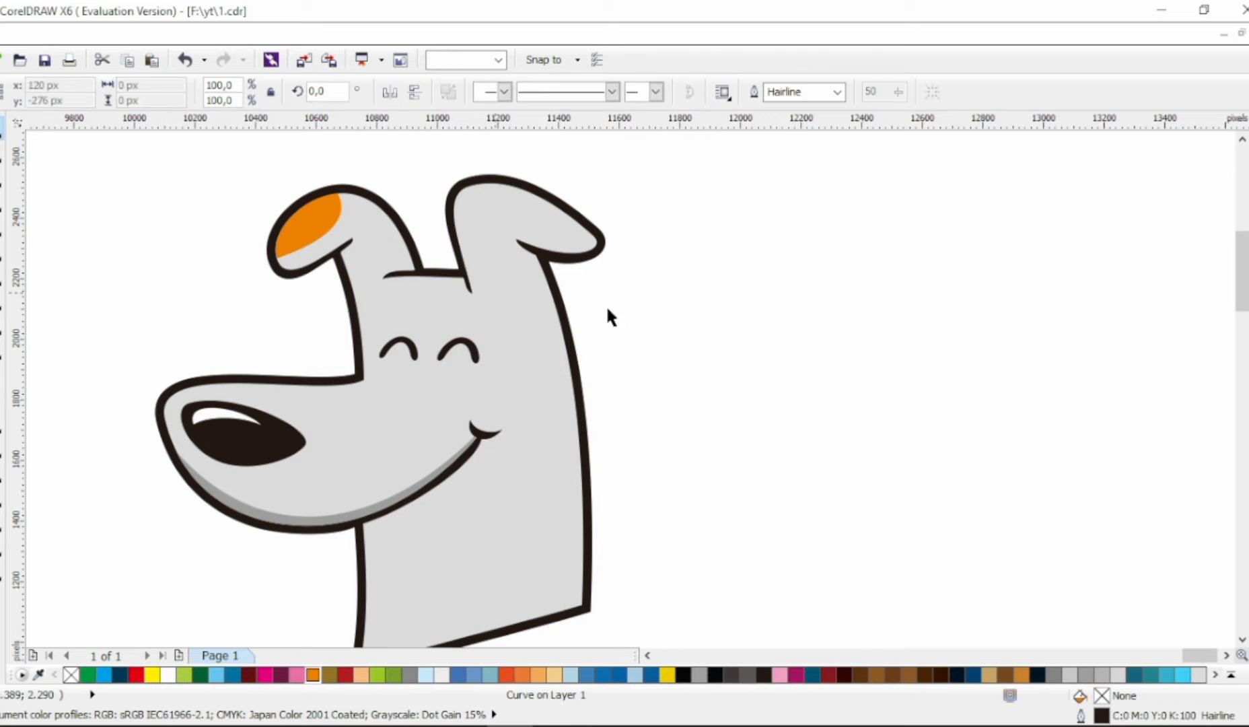
Step: Draw a closed nine-point shape zigzagging from the right ear's base down the neck and returning outside the back of the neck
{"action": "left_click", "coordinate": [2, 228]}
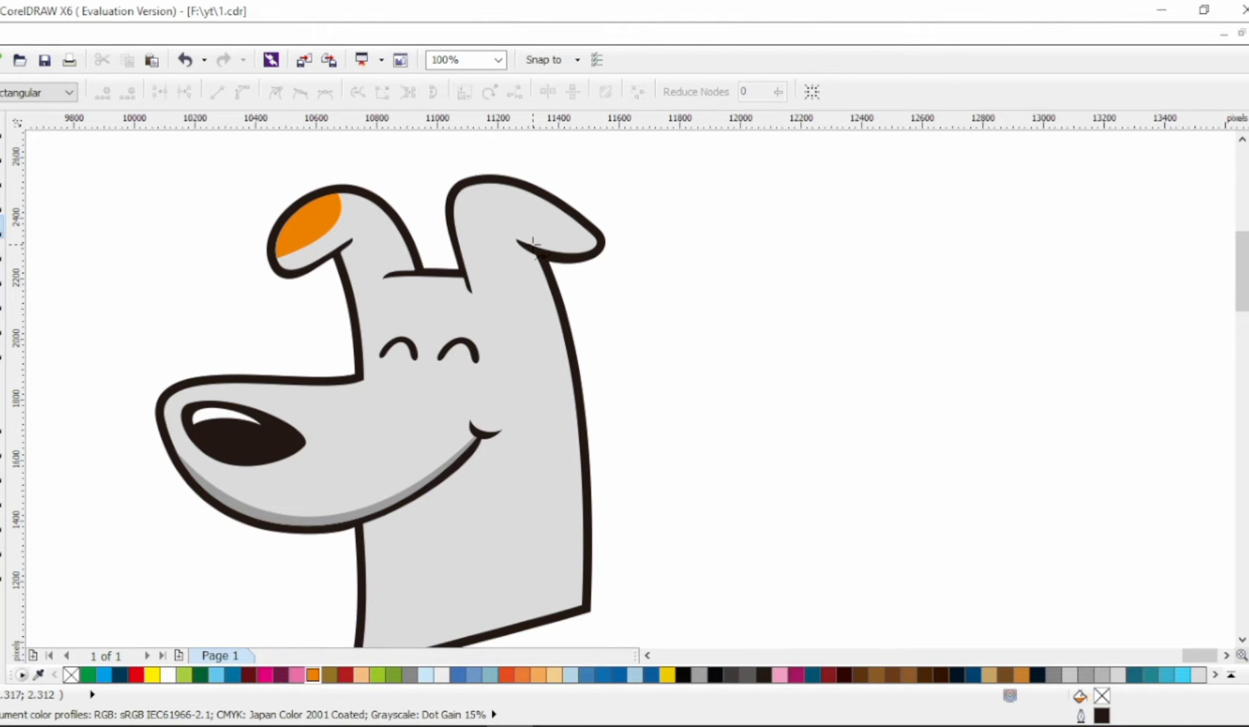
{"action": "left_click", "coordinate": [529, 345]}
{"action": "left_click", "coordinate": [567, 384]}
{"action": "left_click", "coordinate": [516, 466]}
{"action": "left_click", "coordinate": [550, 494]}
{"action": "left_click", "coordinate": [507, 555]}
{"action": "scroll", "coordinate": [532, 591], "scroll_direction": "down", "scroll_amount": 1}
{"action": "left_click", "coordinate": [542, 596]}
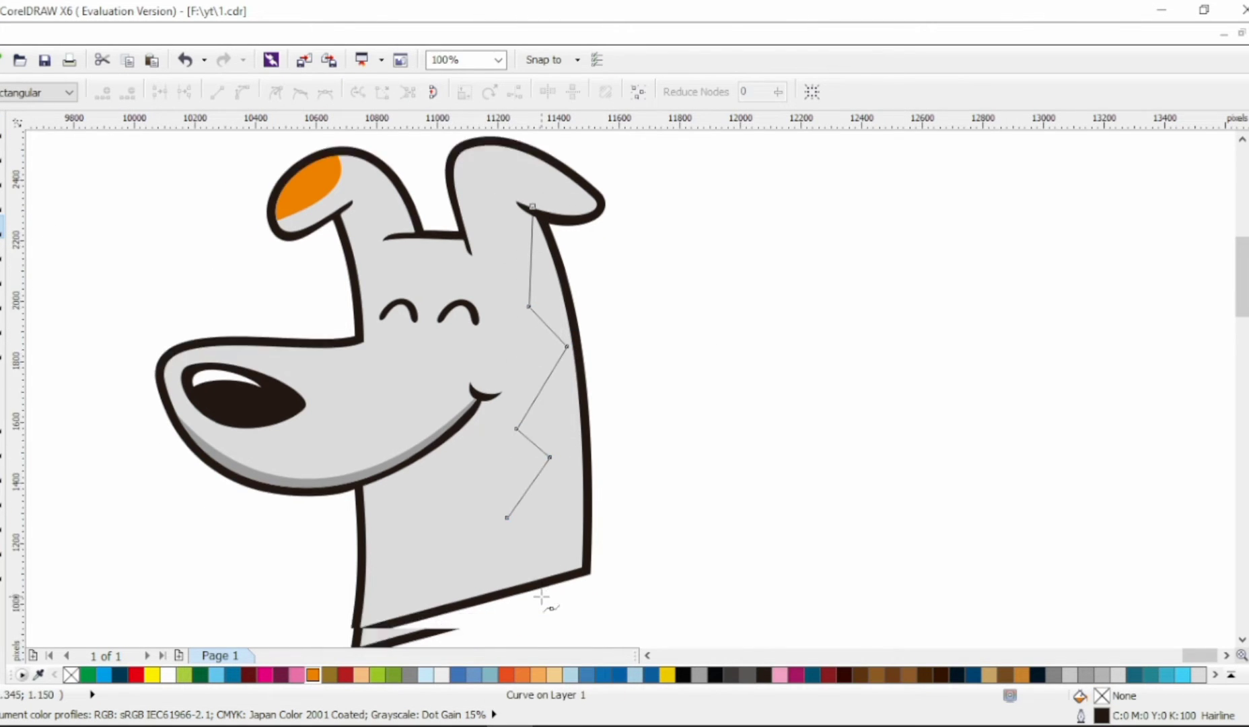
{"action": "left_click", "coordinate": [663, 549]}
{"action": "left_click", "coordinate": [612, 242]}
{"action": "left_click", "coordinate": [534, 188]}
Step: Convert all segments of the zigzag shape to curves and smooth its nodes into a wavy edge
{"action": "key", "text": "F10"}
{"action": "key", "text": "ctrl+a"}
{"action": "left_click", "coordinate": [240, 94]}
{"action": "left_click", "coordinate": [301, 93]}
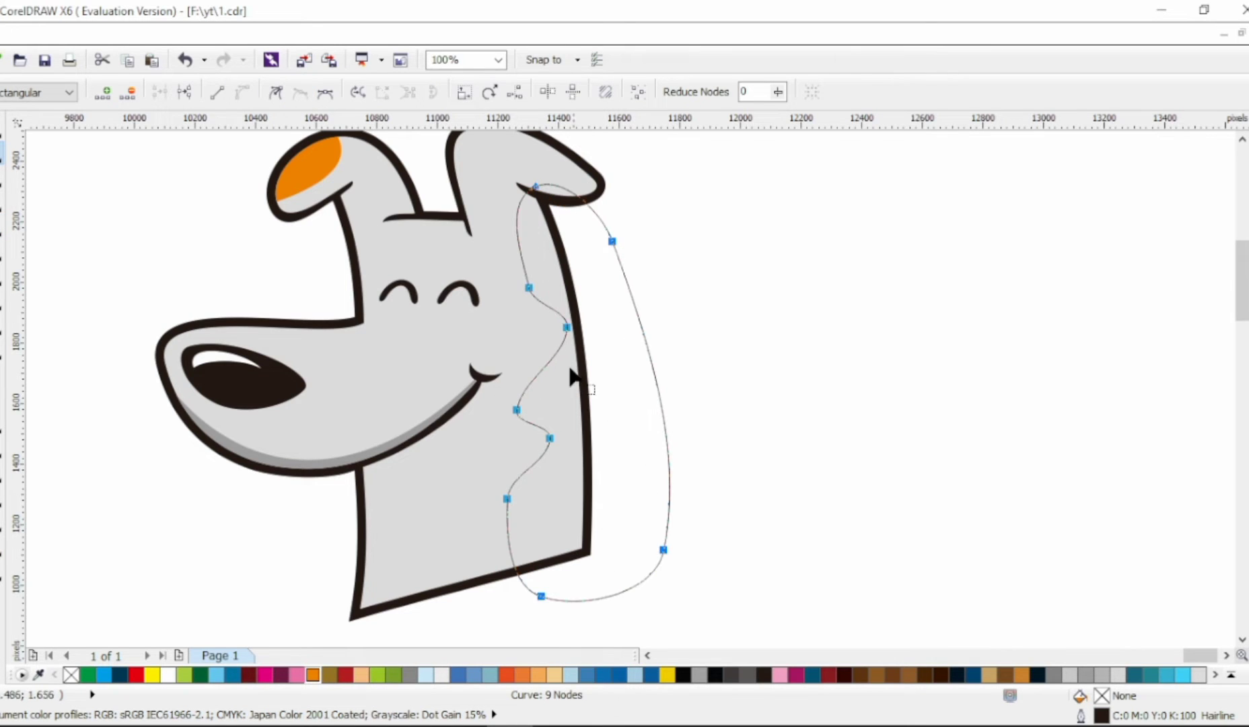
Step: Intersect the wavy shape with the head, fill the resulting neck patch with orange, and delete the helper shape
{"action": "left_click", "coordinate": [2, 129]}
{"action": "left_click", "coordinate": [431, 249], "text": "shift"}
{"action": "left_click", "coordinate": [575, 92]}
{"action": "left_click", "coordinate": [313, 675]}
{"action": "left_click", "coordinate": [665, 417]}
{"action": "key", "text": "Delete"}
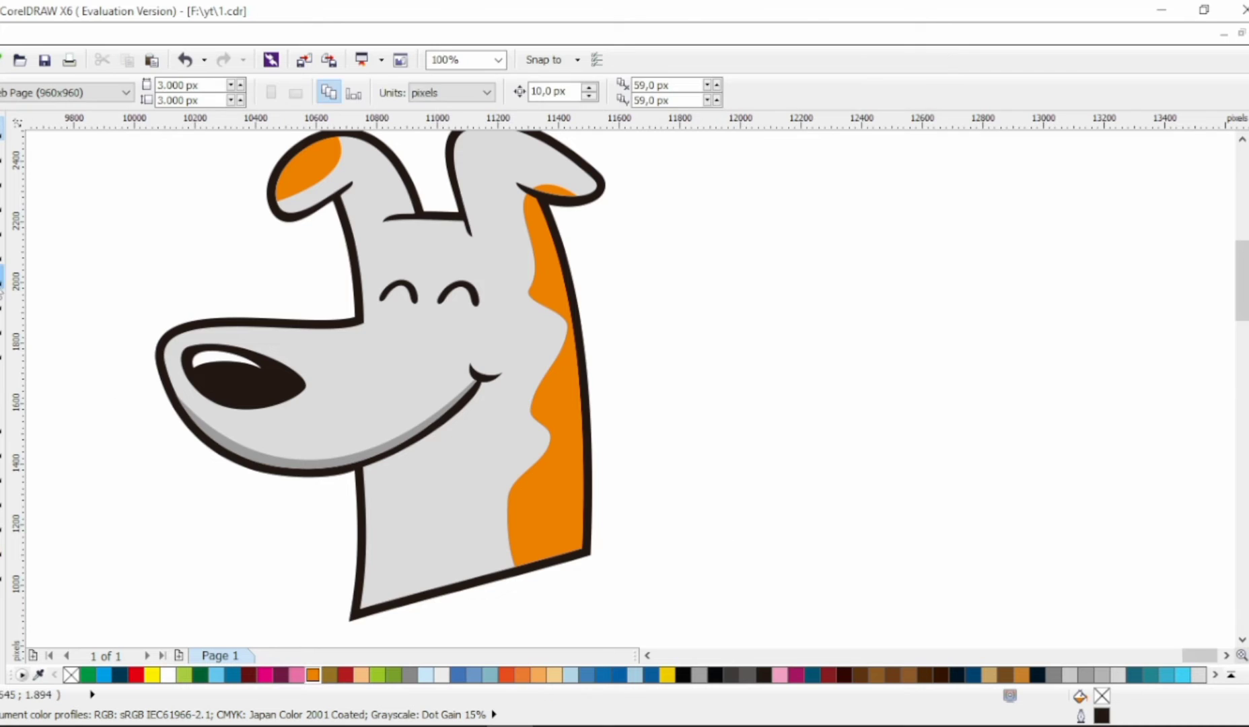
Step: Draw a small closed two-node shape in the hollow beside the orange neck patch and curve it into an oval spot
{"action": "key", "text": "F7"}
{"action": "scroll", "coordinate": [549, 326], "scroll_direction": "up", "scroll_amount": 2}
{"action": "left_click", "coordinate": [1, 230]}
{"action": "left_click", "coordinate": [474, 308]}
{"action": "left_click", "coordinate": [524, 310]}
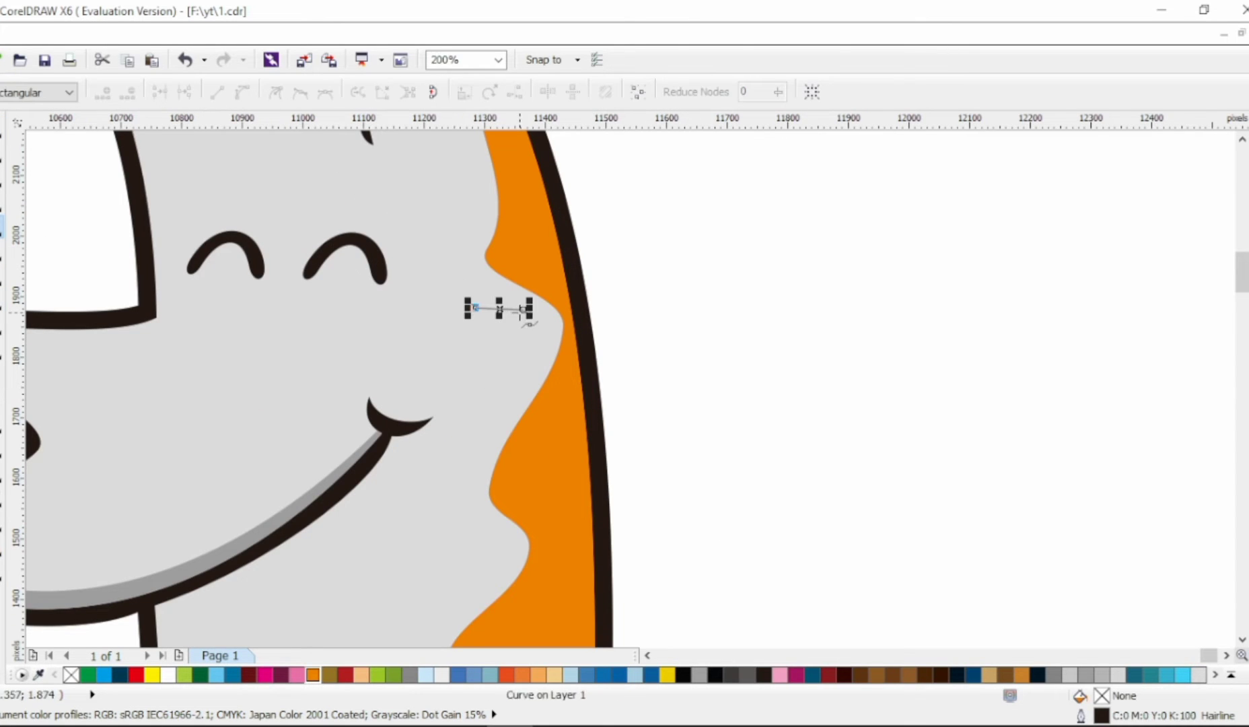
{"action": "key", "text": "F10"}
{"action": "key", "text": "ctrl+a"}
{"action": "left_click_drag", "start_coordinate": [492, 310], "coordinate": [496, 328]}
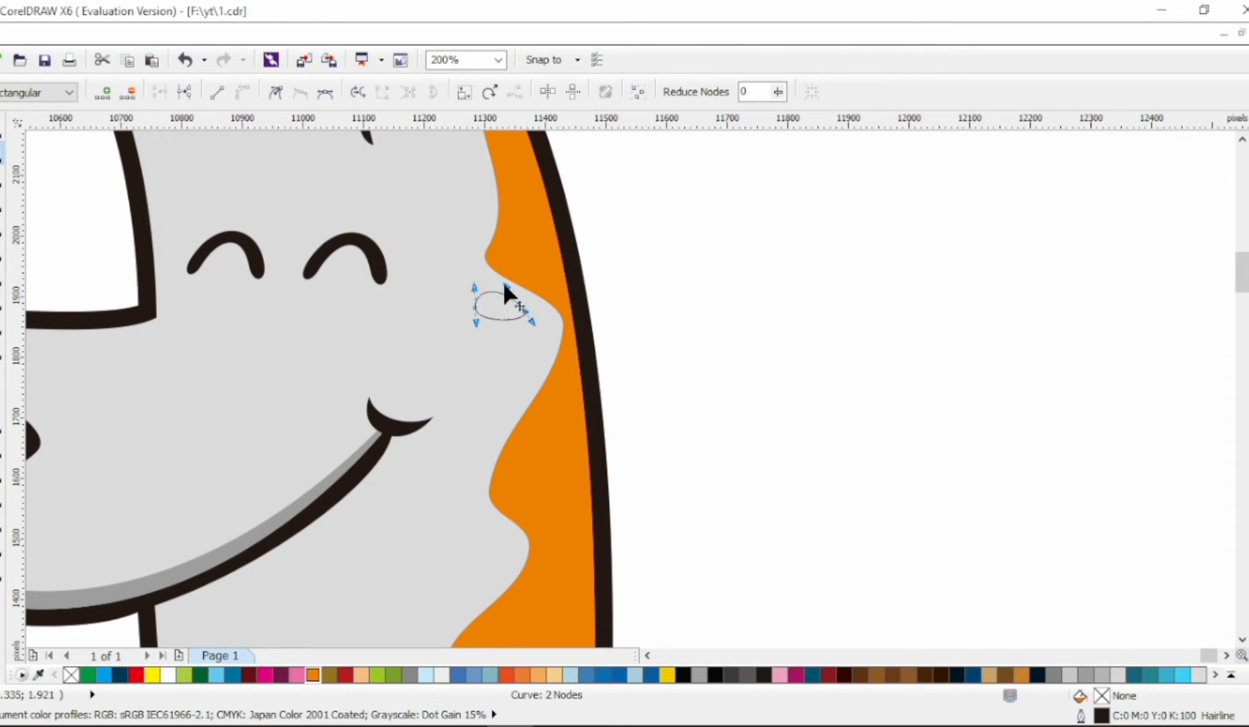
{"action": "left_click_drag", "start_coordinate": [504, 283], "coordinate": [463, 271]}
Step: Weld the small oval spot to the orange neck patch
{"action": "left_click", "coordinate": [2, 130]}
{"action": "left_click", "coordinate": [526, 202], "text": "shift"}
{"action": "left_click", "coordinate": [573, 92]}
{"action": "scroll", "coordinate": [538, 308], "scroll_direction": "down", "scroll_amount": 1}
{"action": "scroll", "coordinate": [538, 309], "scroll_direction": "up", "scroll_amount": 1}
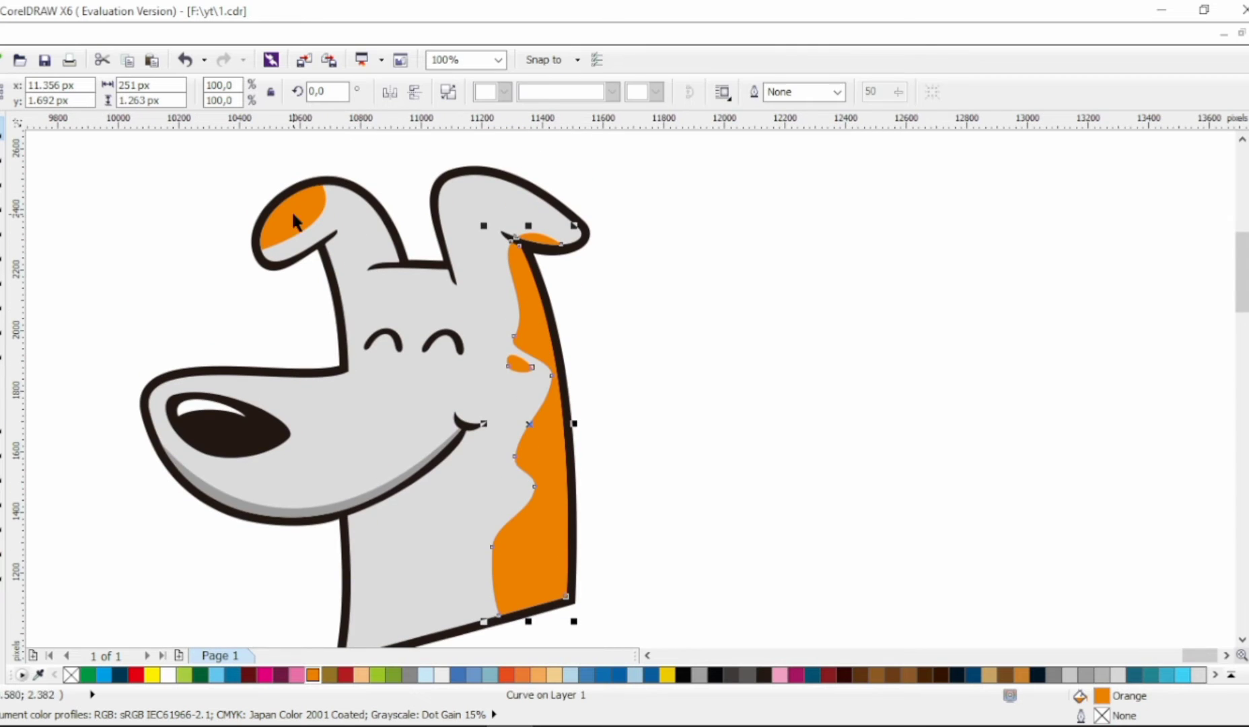
Step: Combine the left ear patch with the neck patches and fill them with the lighter orange C0 M64 Y81 K0
{"action": "left_click", "coordinate": [293, 215], "text": "shift"}
{"action": "key", "text": "ctrl+l"}
{"action": "left_click", "coordinate": [551, 677]}
{"action": "left_click", "coordinate": [541, 677]}
{"action": "left_click", "coordinate": [525, 677]}
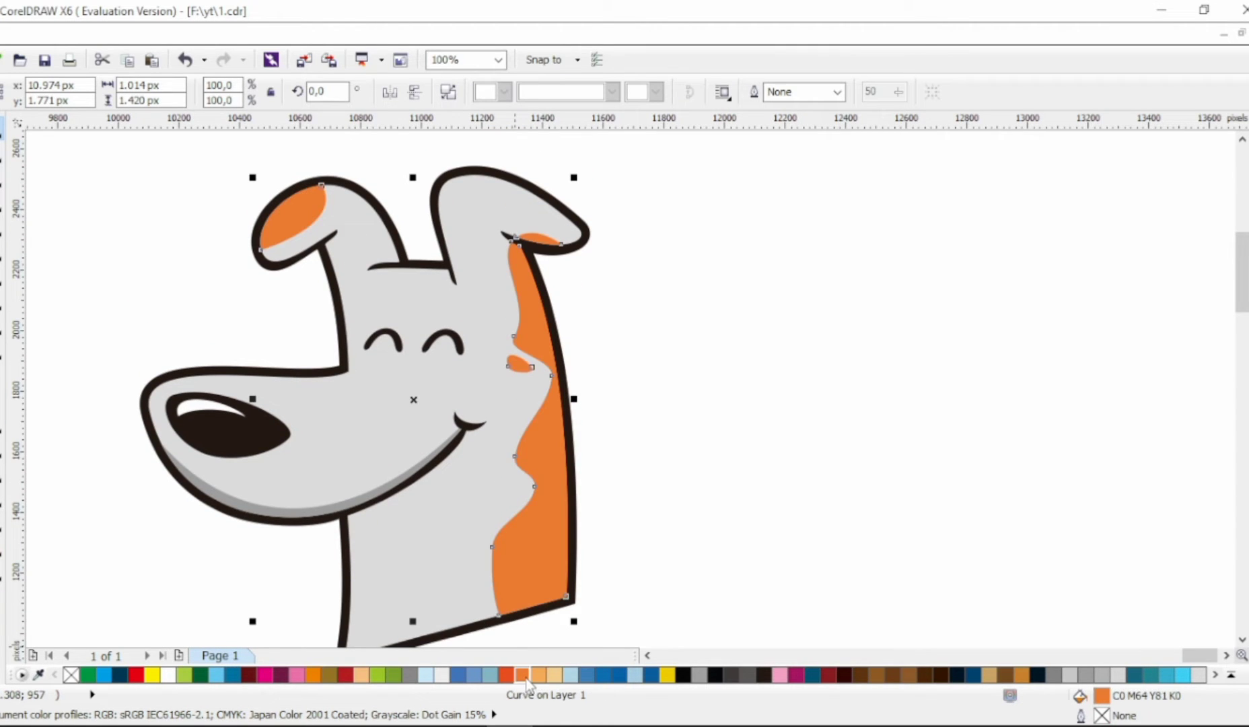
{"action": "left_click", "coordinate": [634, 552]}
Step: Draw a closed four-point shape over the neck's bottom edge and curve it into a rounded paw with a pointed upper right corner
{"action": "scroll", "coordinate": [780, 460], "scroll_direction": "left", "scroll_amount": 2}
{"action": "scroll", "coordinate": [771, 461], "scroll_direction": "down", "scroll_amount": 1}
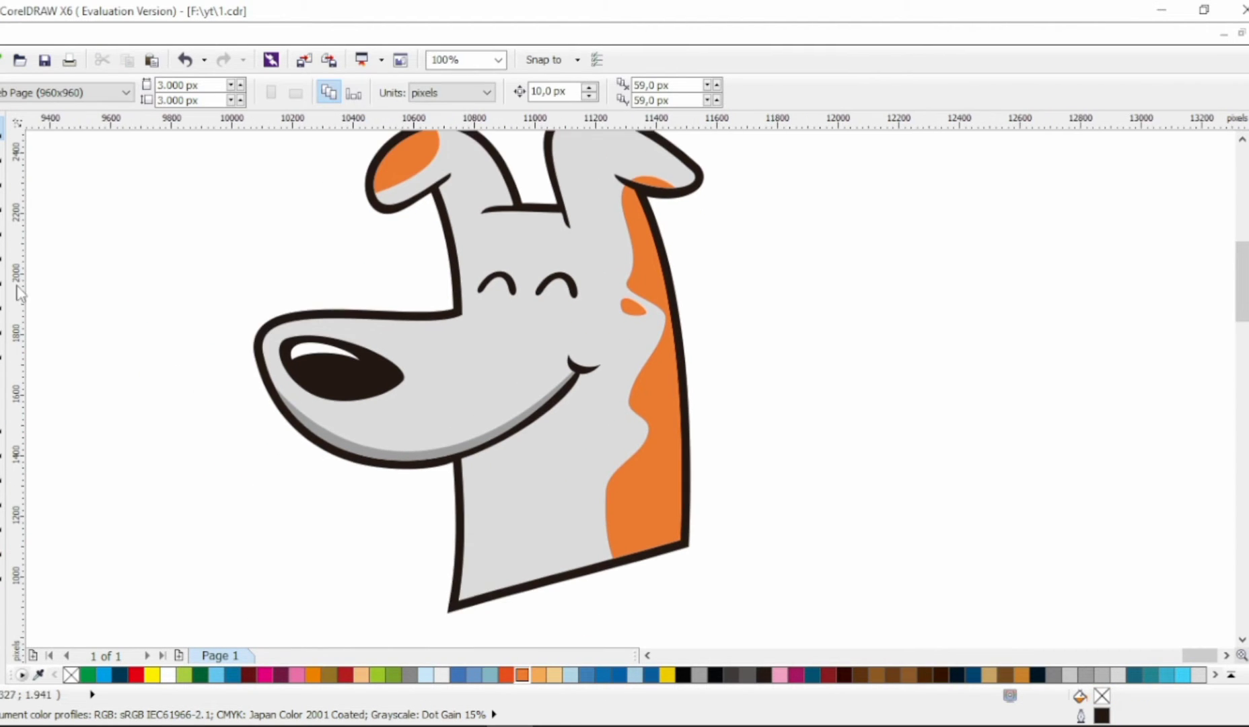
{"action": "left_click", "coordinate": [2, 228]}
{"action": "scroll", "coordinate": [591, 471], "scroll_direction": "down", "scroll_amount": 1}
{"action": "left_click", "coordinate": [519, 463]}
{"action": "left_click", "coordinate": [518, 540]}
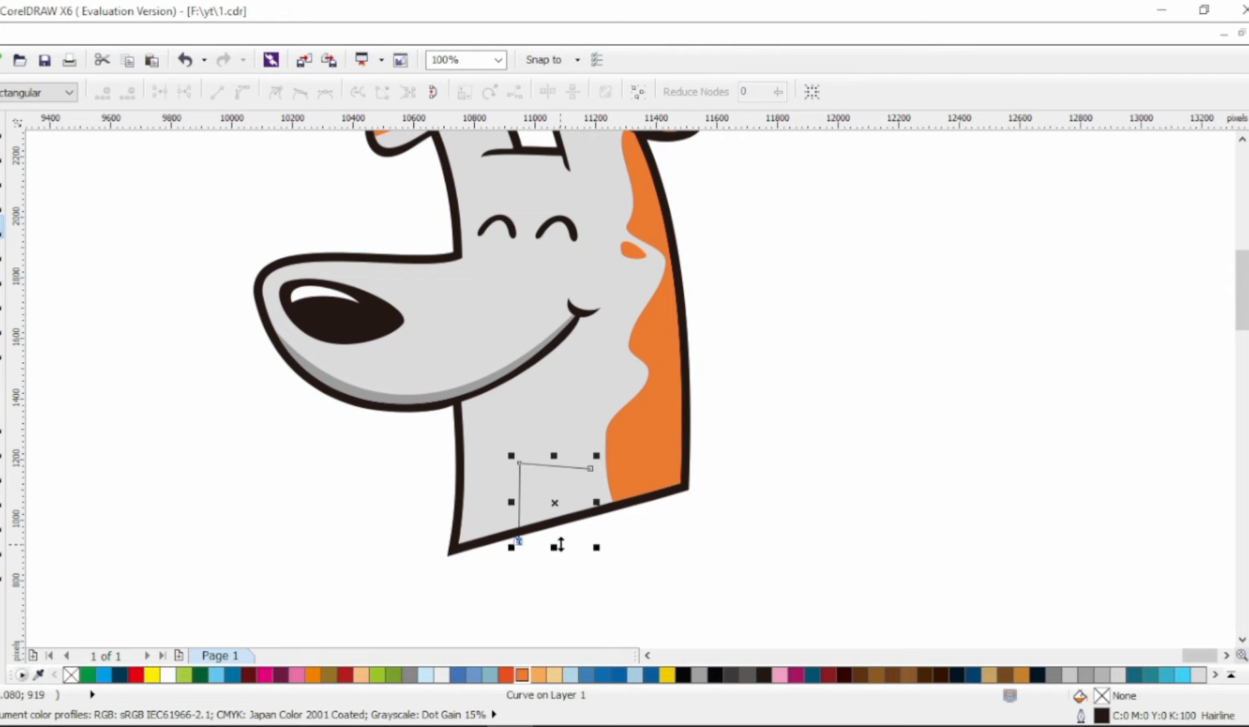
{"action": "key", "text": "F10"}
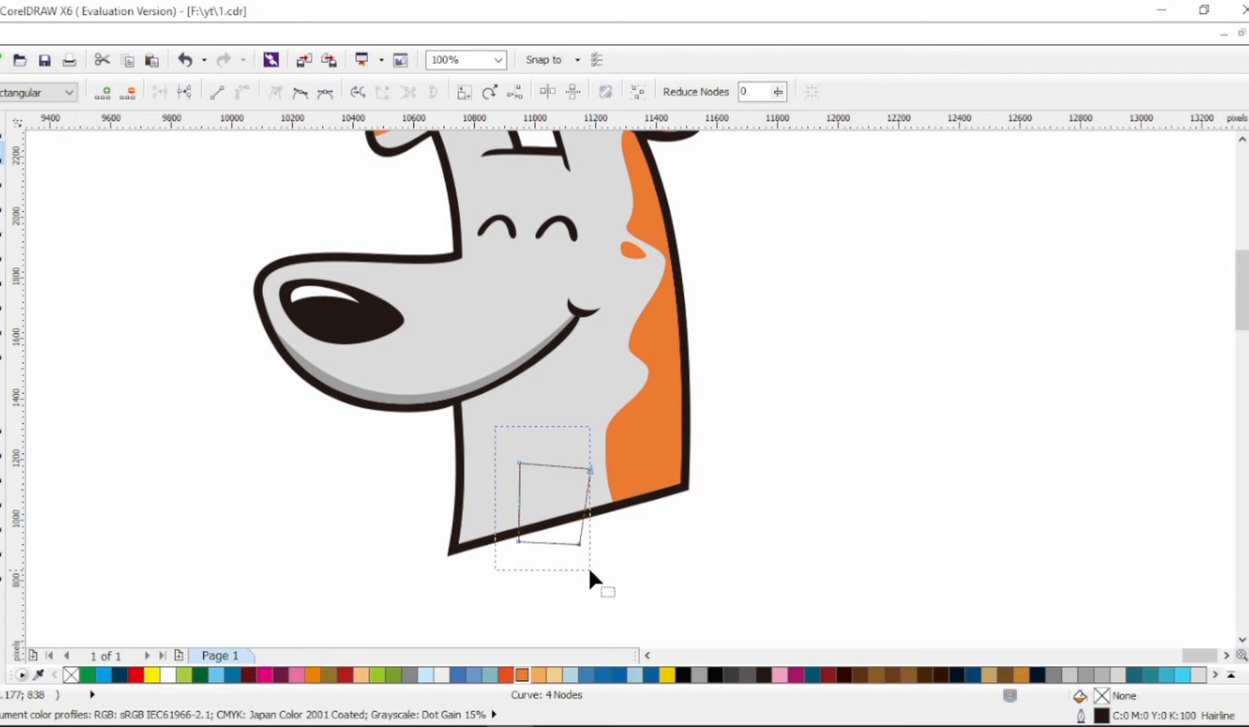
{"action": "left_click", "coordinate": [302, 94]}
{"action": "left_click_drag", "start_coordinate": [606, 469], "coordinate": [580, 473]}
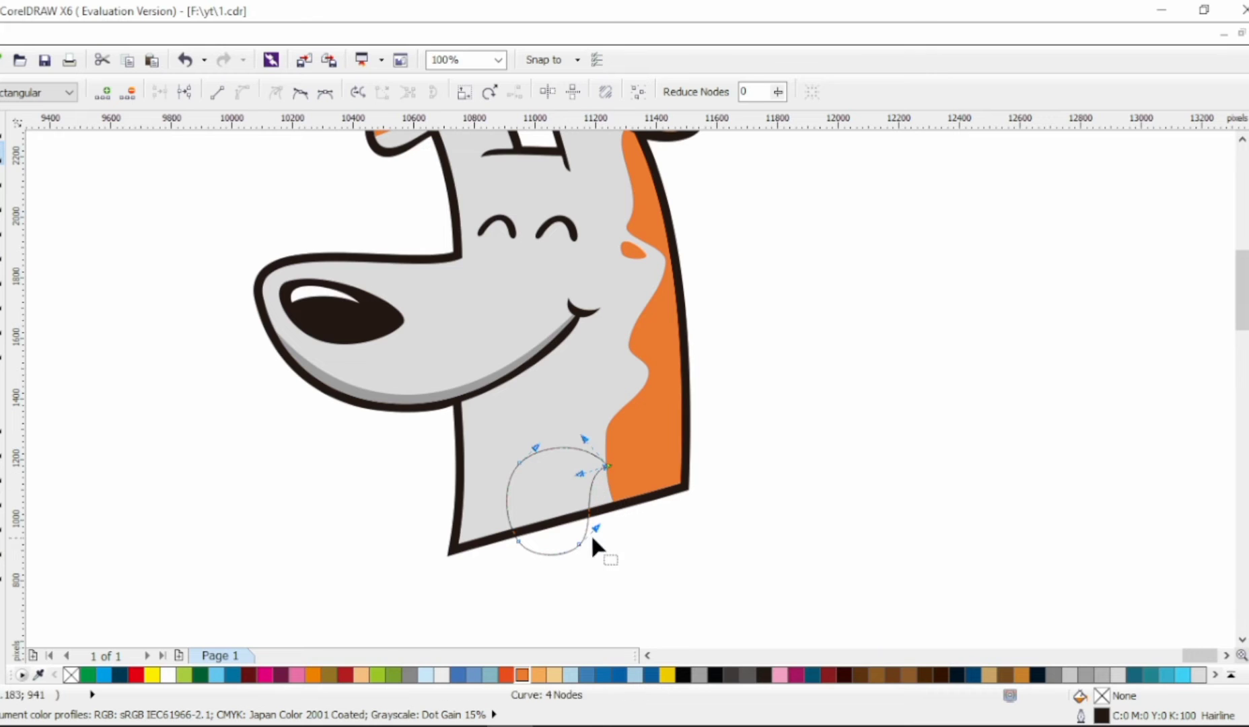
{"action": "left_click_drag", "start_coordinate": [596, 529], "coordinate": [592, 528]}
Step: Copy all properties of the head onto the paw and add a one-step outside contour of 30 px in black
{"action": "left_click", "coordinate": [2, 128]}
{"action": "right_click", "coordinate": [564, 466]}
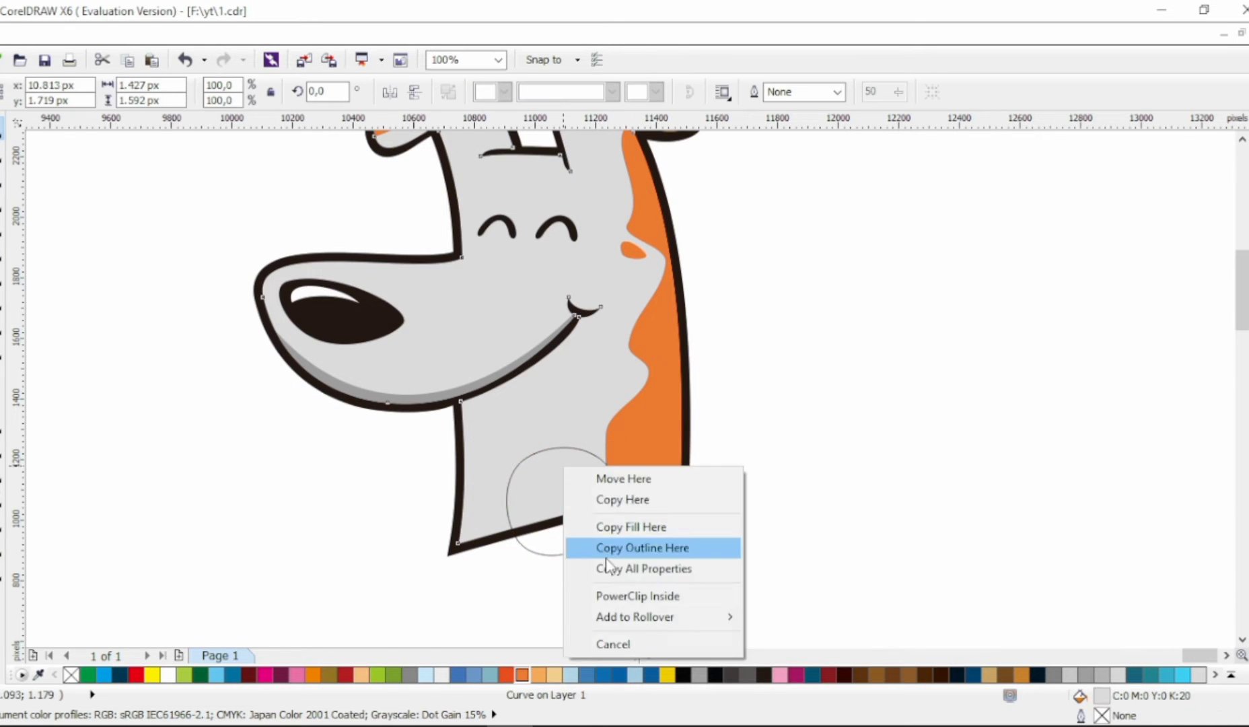
{"action": "left_click", "coordinate": [609, 567]}
{"action": "left_click", "coordinate": [2, 472]}
{"action": "left_click", "coordinate": [413, 93]}
{"action": "left_click", "coordinate": [1, 128]}
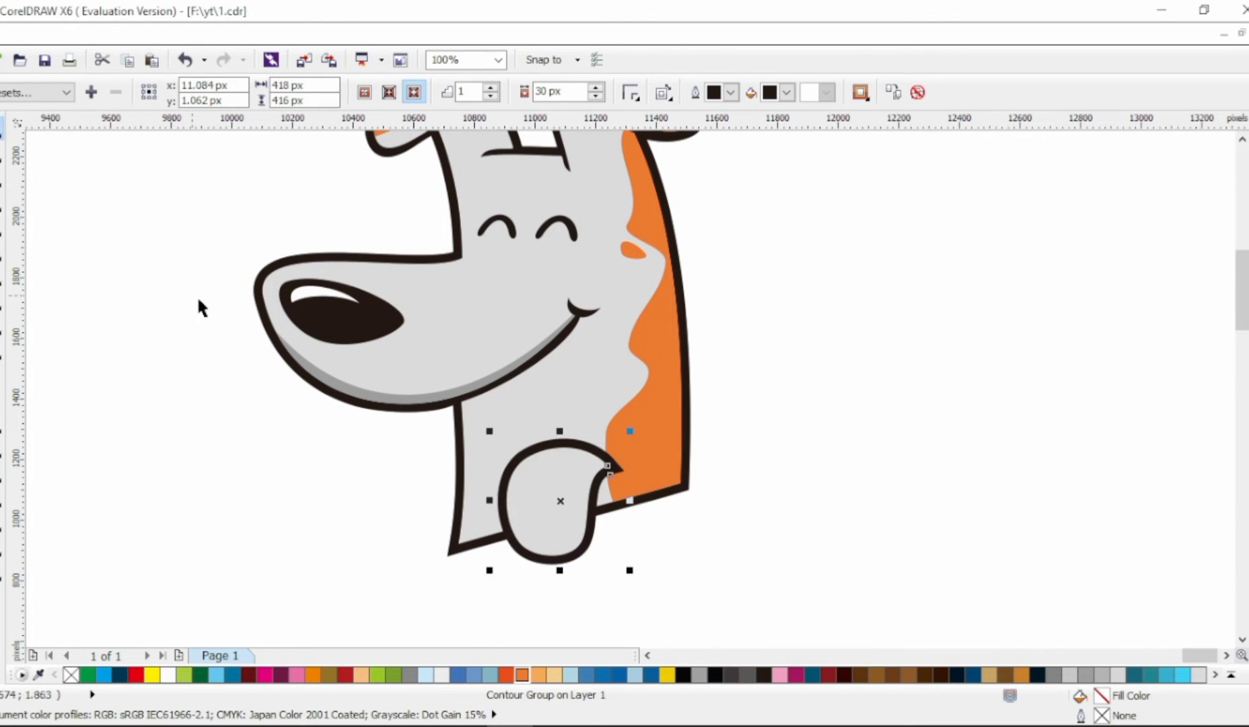
{"action": "left_click", "coordinate": [725, 402]}
Step: Draw a closed six-point Bezier shape crossing the paw diagonally and enclosing its lower right part
{"action": "scroll", "coordinate": [613, 485], "scroll_direction": "up", "scroll_amount": 1}
{"action": "left_click", "coordinate": [2, 228]}
{"action": "left_click", "coordinate": [600, 405]}
{"action": "left_click", "coordinate": [502, 583]}
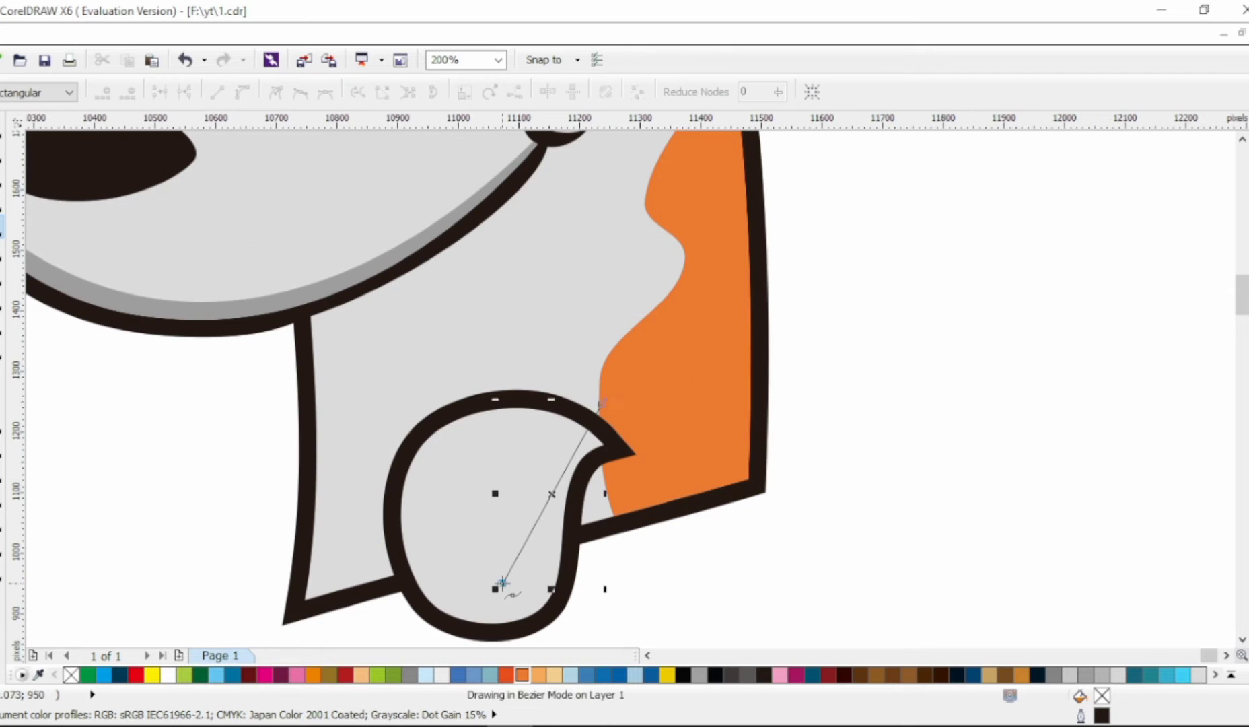
{"action": "left_click", "coordinate": [389, 586]}
{"action": "left_click", "coordinate": [387, 605]}
{"action": "left_click", "coordinate": [738, 605]}
{"action": "left_click", "coordinate": [719, 407]}
{"action": "left_click", "coordinate": [600, 348]}
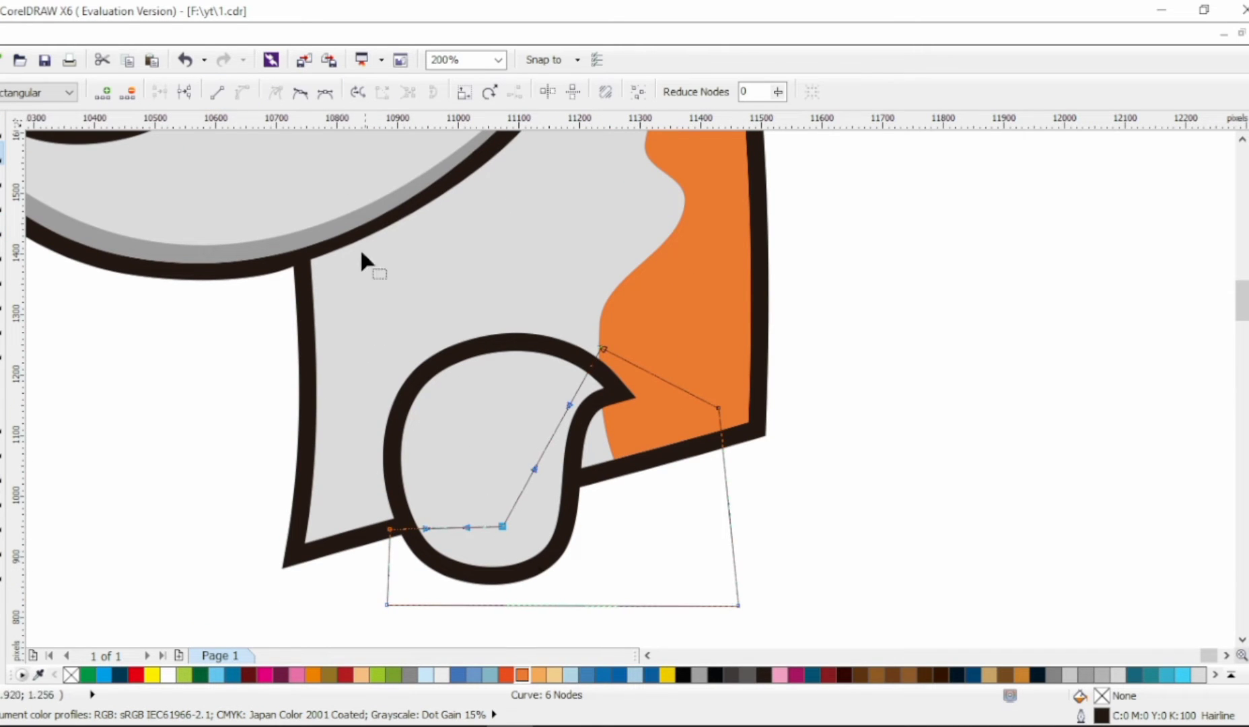
Step: Smooth the shading shape's inner node and bend its edge into an S-curve from the paw's tip to its lower left
{"action": "left_click", "coordinate": [301, 93]}
{"action": "left_click_drag", "start_coordinate": [569, 406], "coordinate": [505, 361]}
{"action": "left_click_drag", "start_coordinate": [602, 349], "coordinate": [610, 374]}
{"action": "left_click_drag", "start_coordinate": [512, 388], "coordinate": [506, 358]}
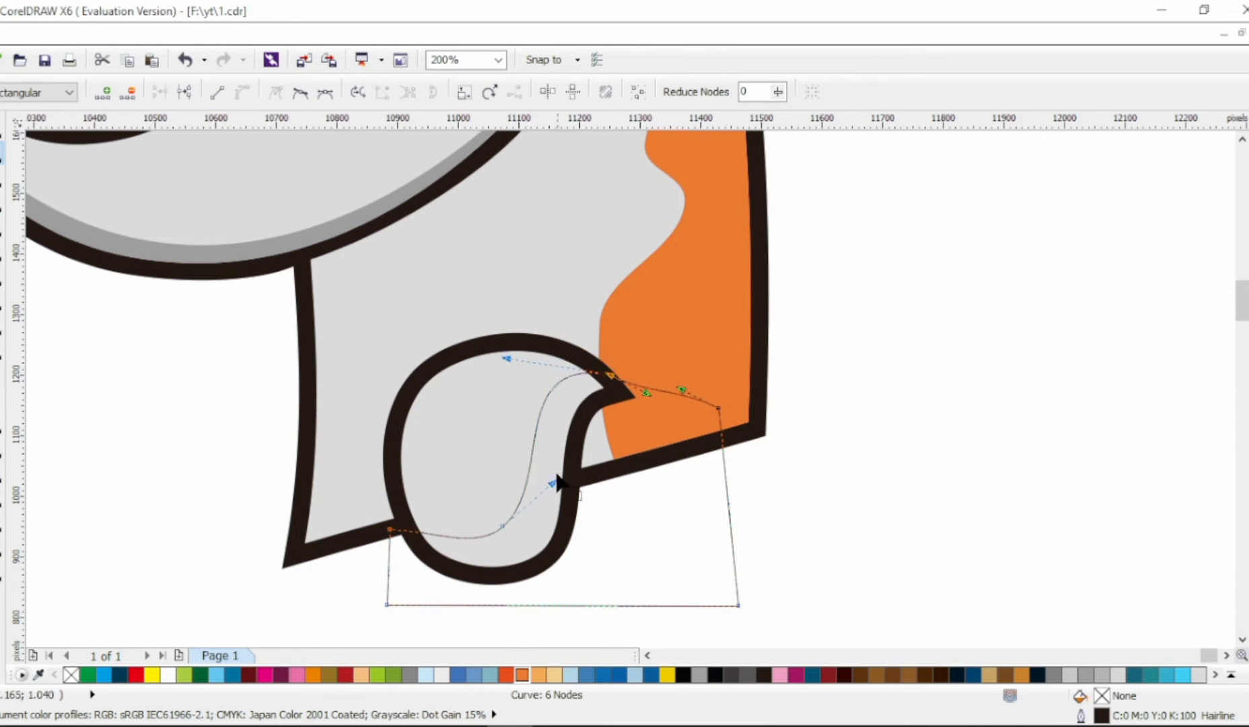
{"action": "left_click_drag", "start_coordinate": [554, 482], "coordinate": [552, 488]}
Step: Intersect the shading shape with the paw, fill the result with 50% black, and delete the helper shape
{"action": "left_click", "coordinate": [2, 129]}
{"action": "left_click", "coordinate": [451, 410], "text": "shift"}
{"action": "left_click", "coordinate": [615, 93]}
{"action": "left_click", "coordinate": [1247, 276]}
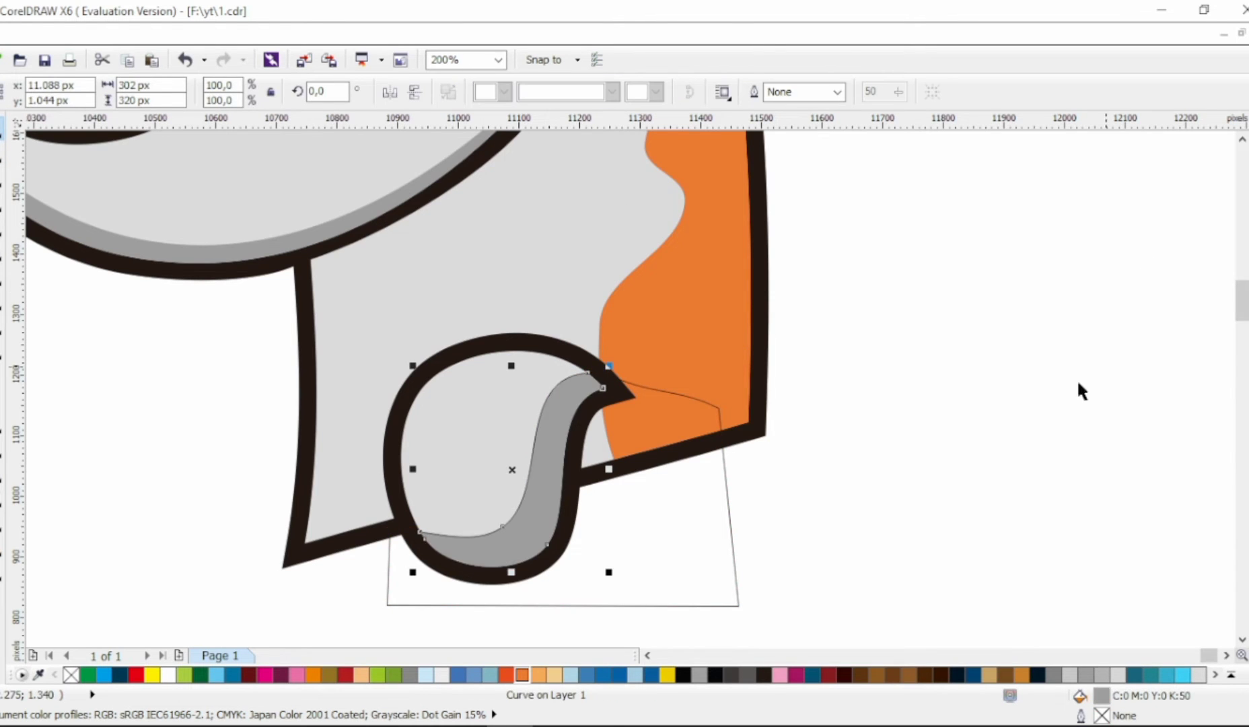
{"action": "left_click", "coordinate": [725, 512]}
{"action": "key", "text": "Delete"}
Step: Duplicate the shaded paw to the left and place the copy behind the neck
{"action": "scroll", "coordinate": [848, 446], "scroll_direction": "down", "scroll_amount": 2}
{"action": "scroll", "coordinate": [785, 494], "scroll_direction": "up", "scroll_amount": 1}
{"action": "left_click_drag", "start_coordinate": [834, 516], "coordinate": [660, 326]}
{"action": "left_click_drag", "start_coordinate": [731, 373], "coordinate": [581, 387]}
{"action": "right_click", "coordinate": [576, 374]}
{"action": "left_click", "coordinate": [1004, 324]}
{"action": "left_click_drag", "start_coordinate": [607, 397], "coordinate": [593, 398]}
{"action": "left_click", "coordinate": [579, 476]}
{"action": "scroll", "coordinate": [578, 475], "scroll_direction": "down", "scroll_amount": 1}
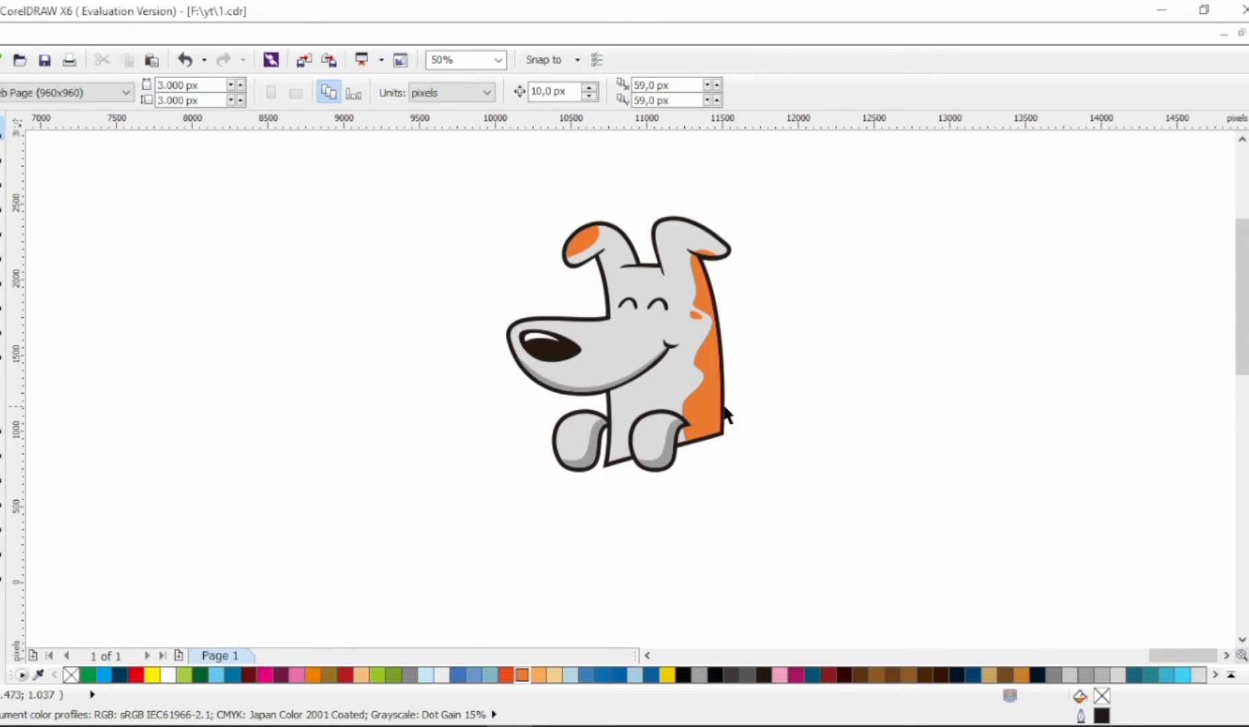
Step: Draw a circle about 1925 px in diameter around the dog's head
{"action": "left_click", "coordinate": [2, 300]}
{"action": "left_click_drag", "start_coordinate": [461, 150], "coordinate": [766, 455]}
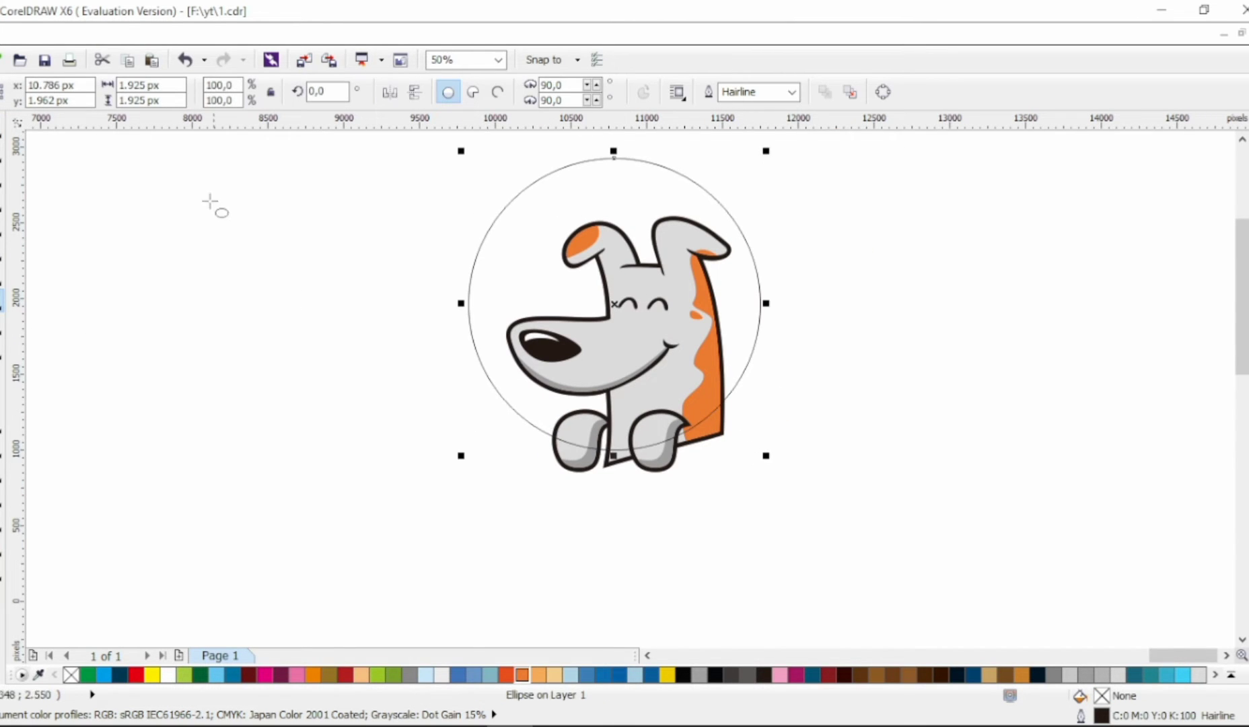
{"action": "left_click", "coordinate": [800, 426]}
Step: Group the left paw's three objects
{"action": "left_click_drag", "start_coordinate": [534, 487], "coordinate": [620, 395]}
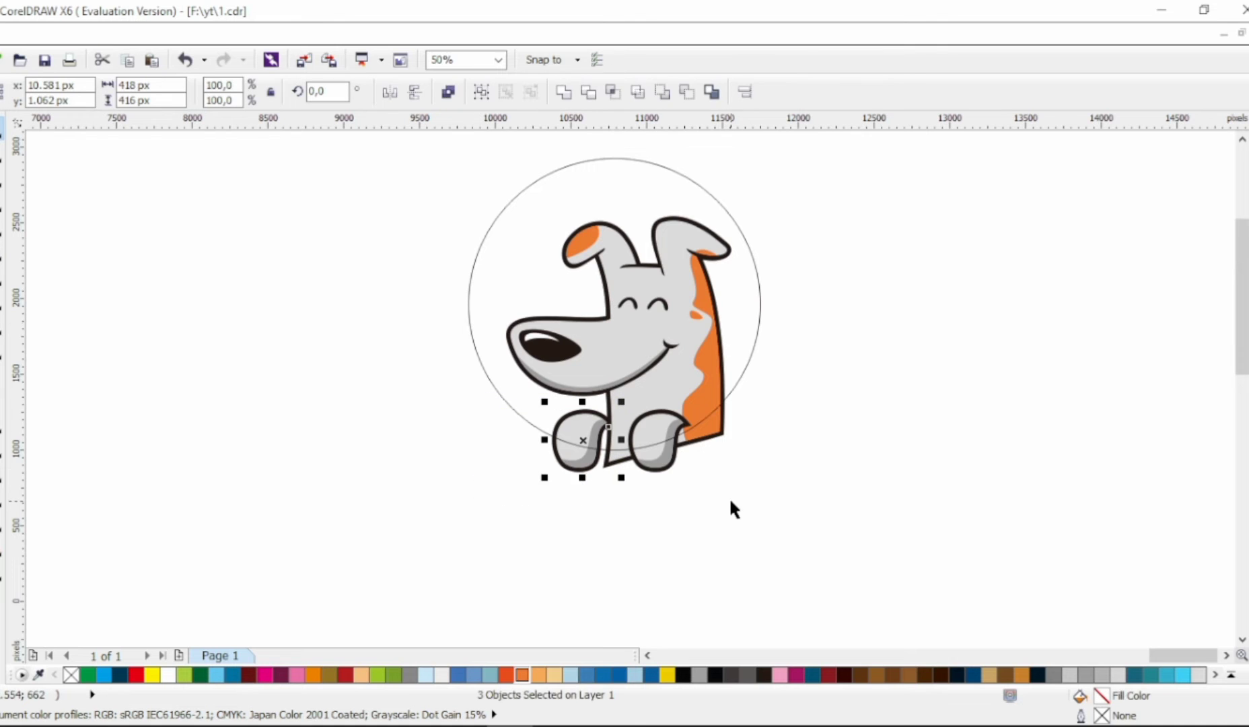
{"action": "key", "text": "ctrl+g"}
{"action": "left_click", "coordinate": [749, 525]}
Step: Fill the circle with light tan C4 M22 Y47 K0 and remove its outline
{"action": "scroll", "coordinate": [734, 431], "scroll_direction": "up", "scroll_amount": 1}
{"action": "left_click", "coordinate": [810, 291]}
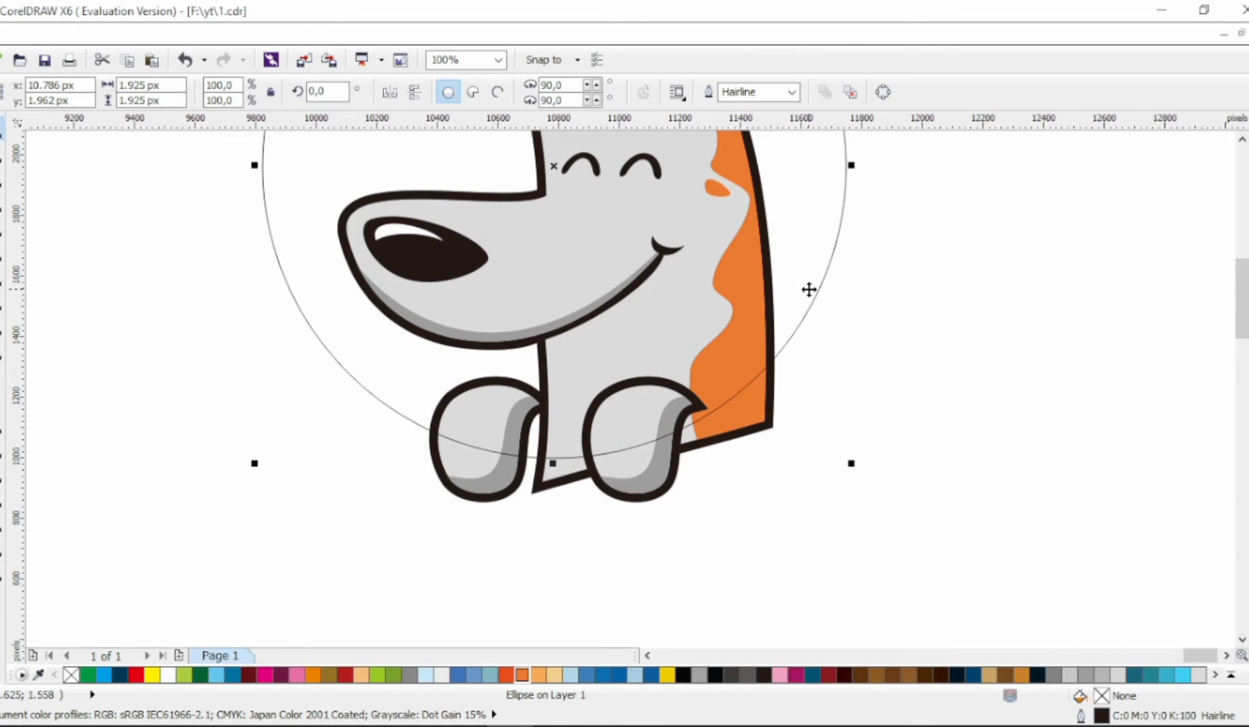
{"action": "scroll", "coordinate": [809, 289], "scroll_direction": "down", "scroll_amount": 1}
{"action": "left_click", "coordinate": [554, 674]}
{"action": "right_click", "coordinate": [70, 674]}
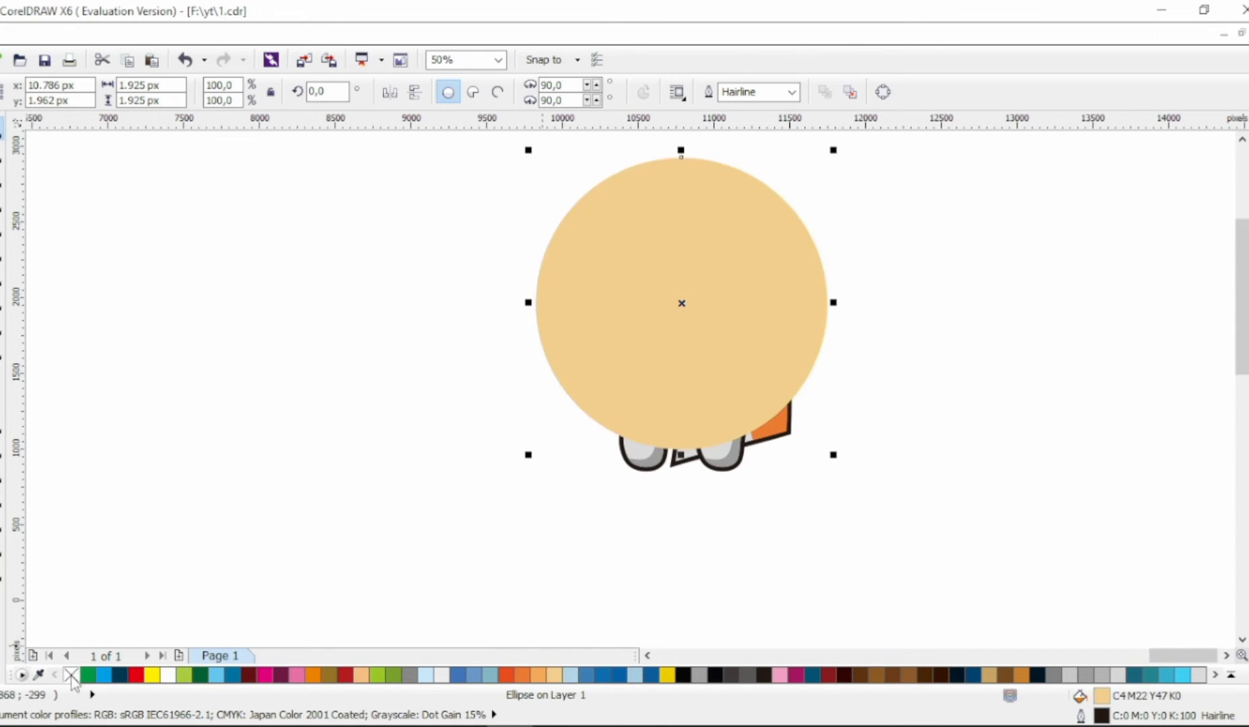
Step: Send the tan circle to the back and add a concentric unfilled circle about 2016 px in diameter with a black hairline outline
{"action": "key", "text": "shift+Page_Down"}
{"action": "mouse_move", "coordinate": [833, 454]}
{"action": "left_mouse_down"}
{"action": "mouse_move", "coordinate": [856, 474]}
{"action": "mouse_move", "coordinate": [842, 469]}
{"action": "left_mouse_up"}
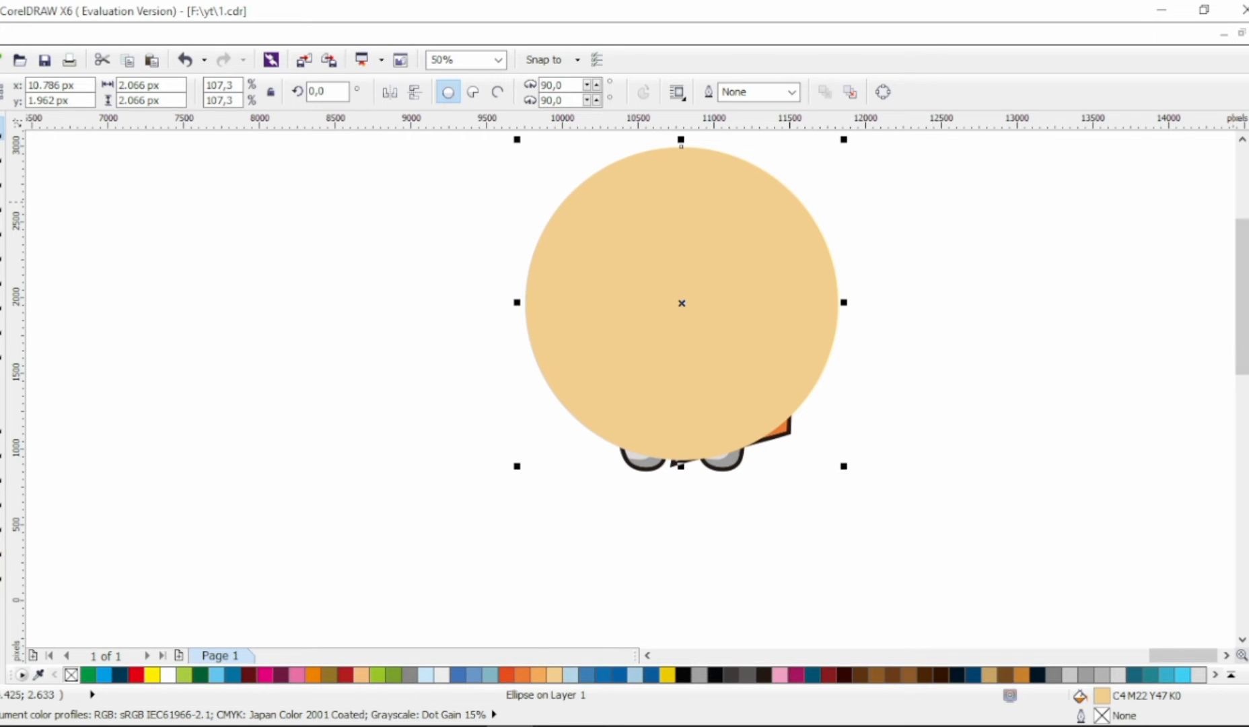
{"action": "right_click", "coordinate": [1248, 193]}
{"action": "left_click", "coordinate": [1248, 193]}
{"action": "left_click", "coordinate": [1248, 176]}
{"action": "left_click_drag", "start_coordinate": [846, 468], "coordinate": [957, 529]}
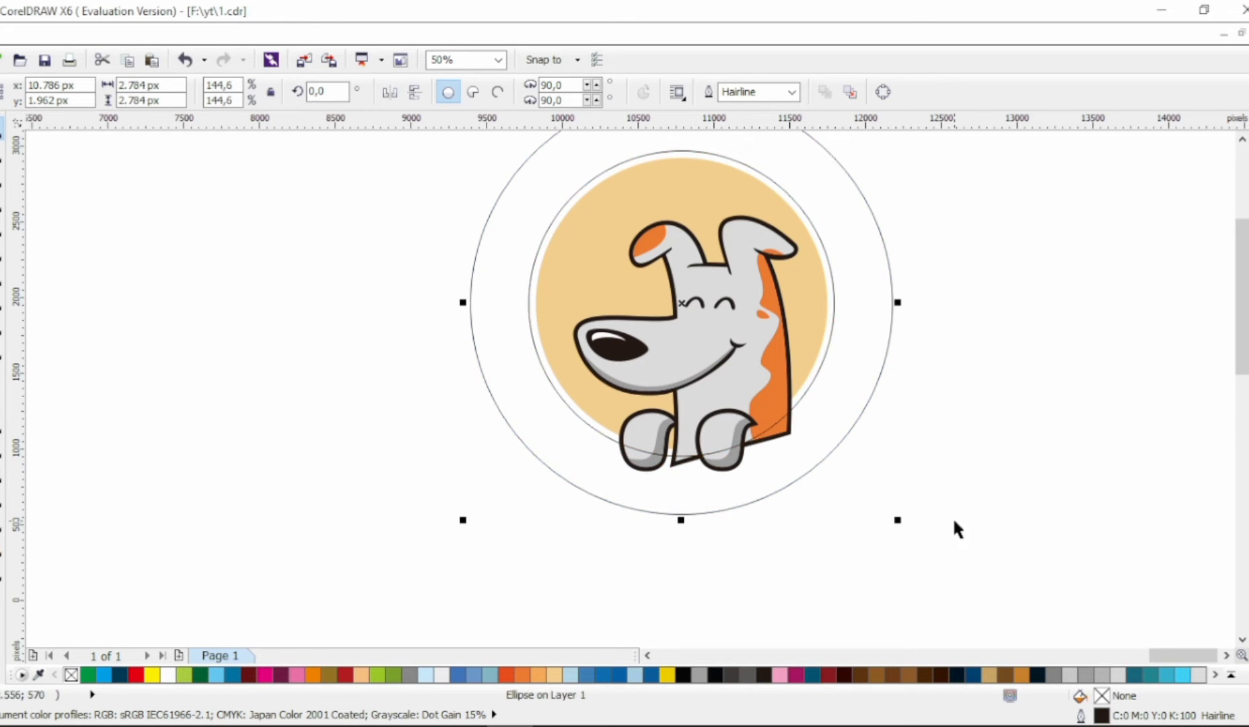
{"action": "left_click", "coordinate": [627, 161], "text": "shift"}
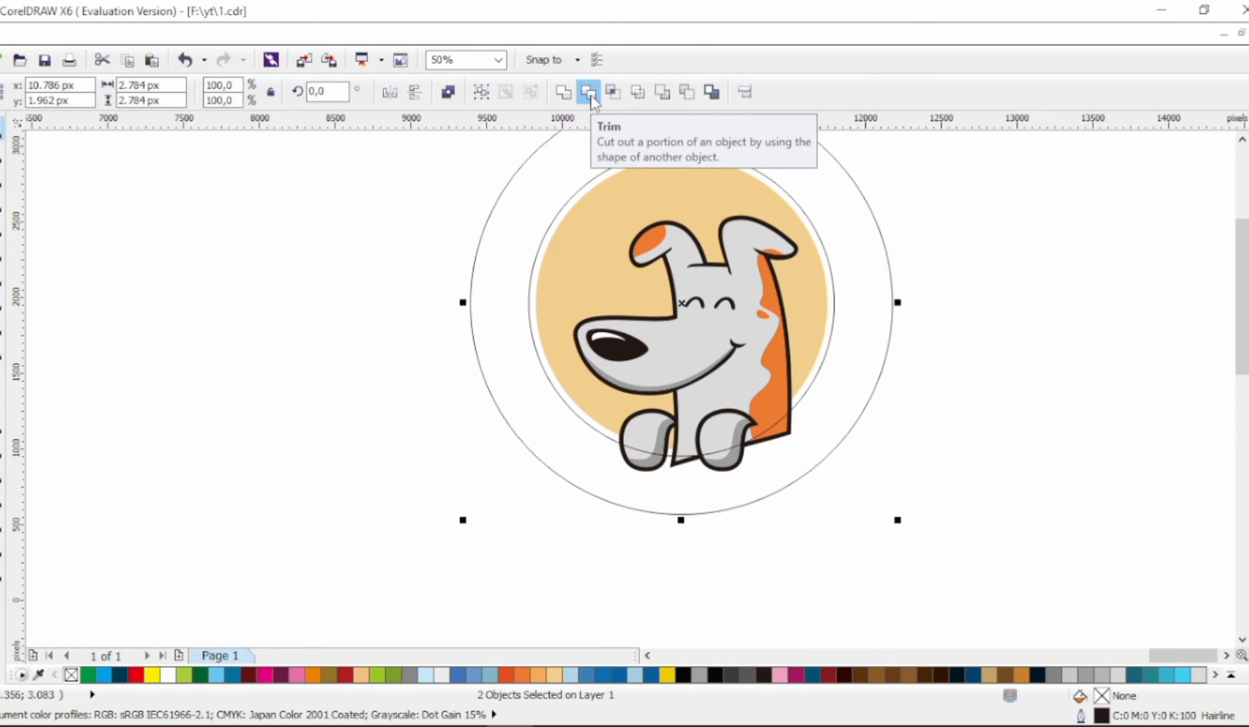
{"action": "left_click", "coordinate": [847, 290]}
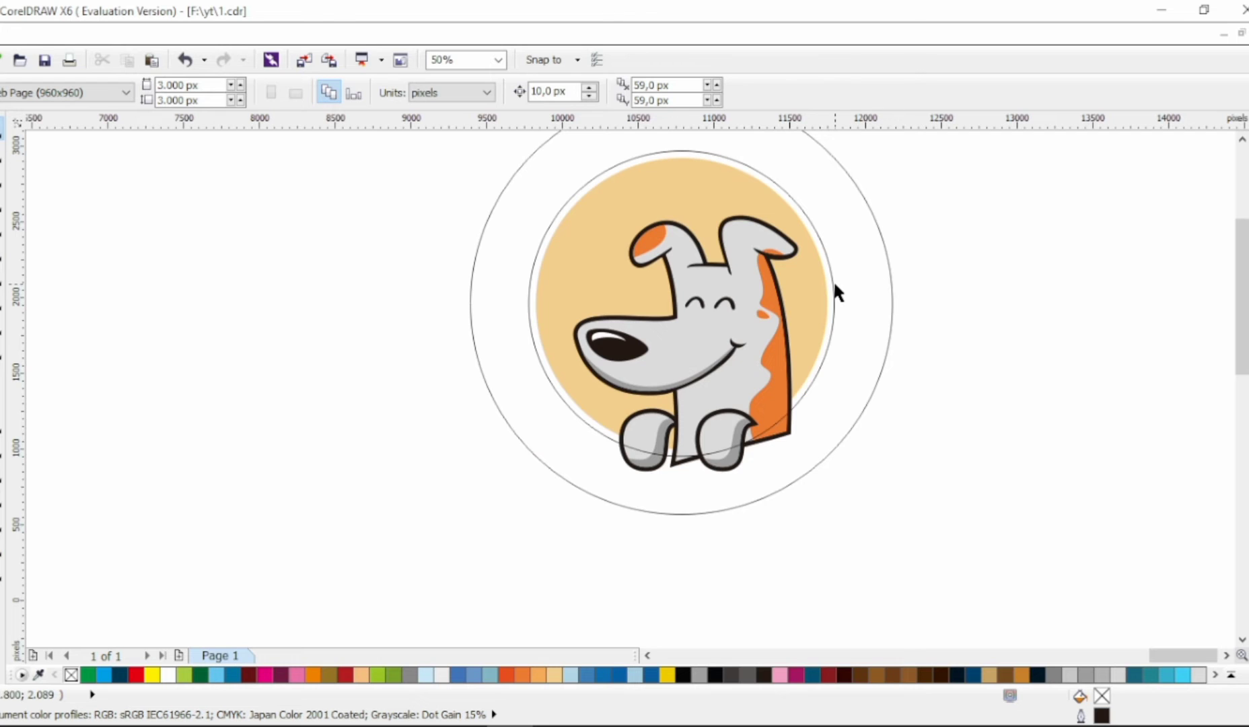
{"action": "left_click", "coordinate": [882, 298]}
{"action": "key", "text": "Delete"}
Step: Intersect the orange neck patch and the dog's black outline shape with the hairline circle
{"action": "left_click", "coordinate": [810, 352]}
{"action": "left_click", "coordinate": [822, 355], "text": "shift"}
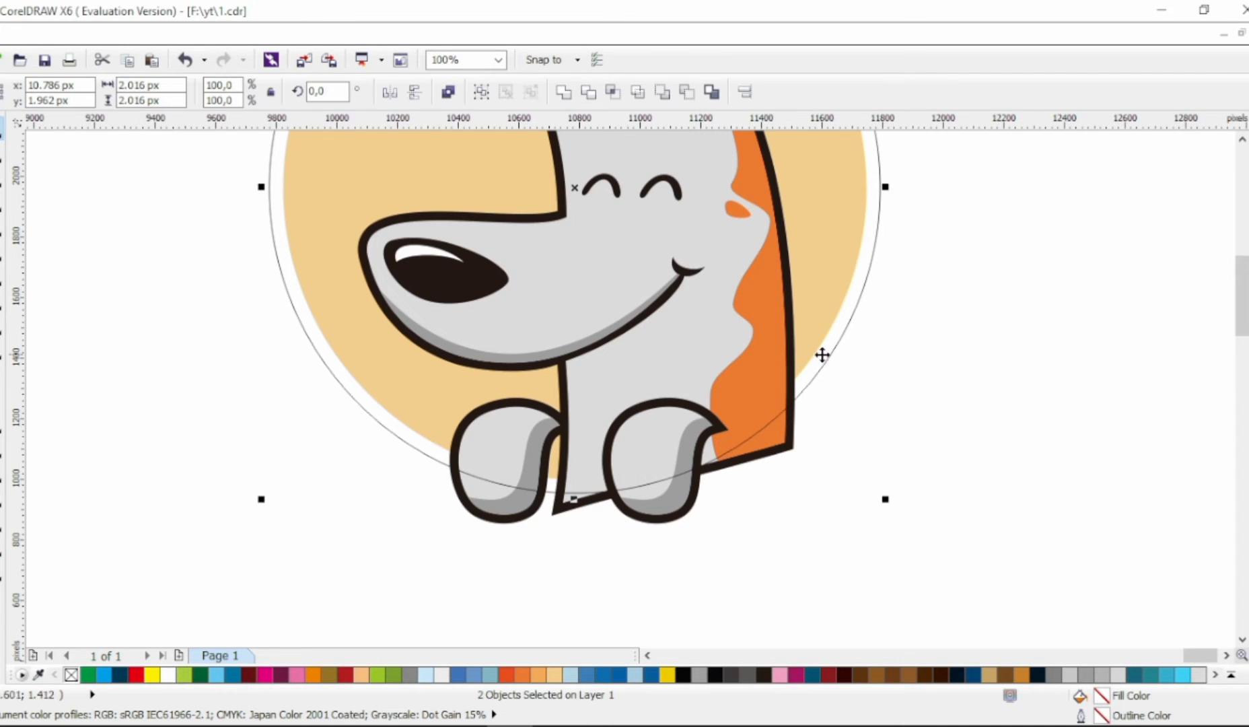
{"action": "left_click", "coordinate": [611, 100]}
{"action": "left_click", "coordinate": [793, 411]}
{"action": "left_click", "coordinate": [802, 391], "text": "shift"}
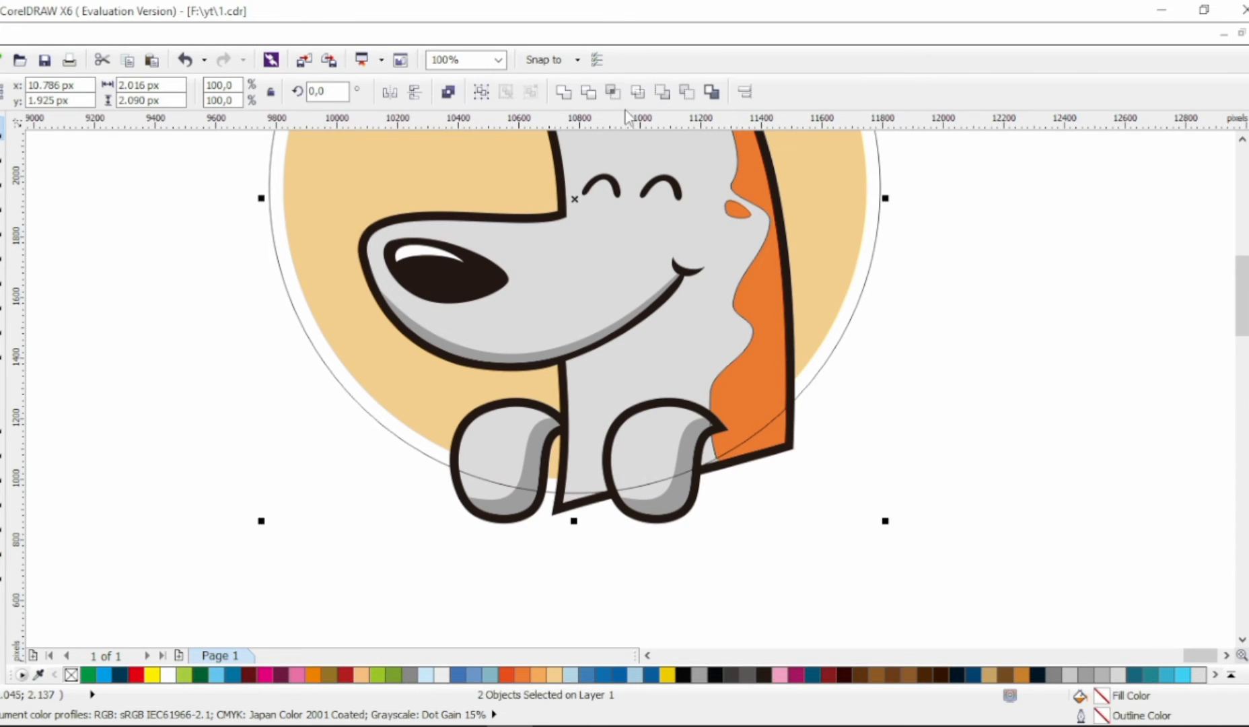
{"action": "left_click", "coordinate": [613, 99]}
{"action": "left_click", "coordinate": [864, 338]}
Step: Move the original orange patch and black outline shape aside and copy their properties to the circle-clipped pieces
{"action": "scroll", "coordinate": [865, 339], "scroll_direction": "down", "scroll_amount": 1}
{"action": "scroll", "coordinate": [864, 345], "scroll_direction": "down", "scroll_amount": 1}
{"action": "scroll", "coordinate": [834, 485], "scroll_direction": "up", "scroll_amount": 1}
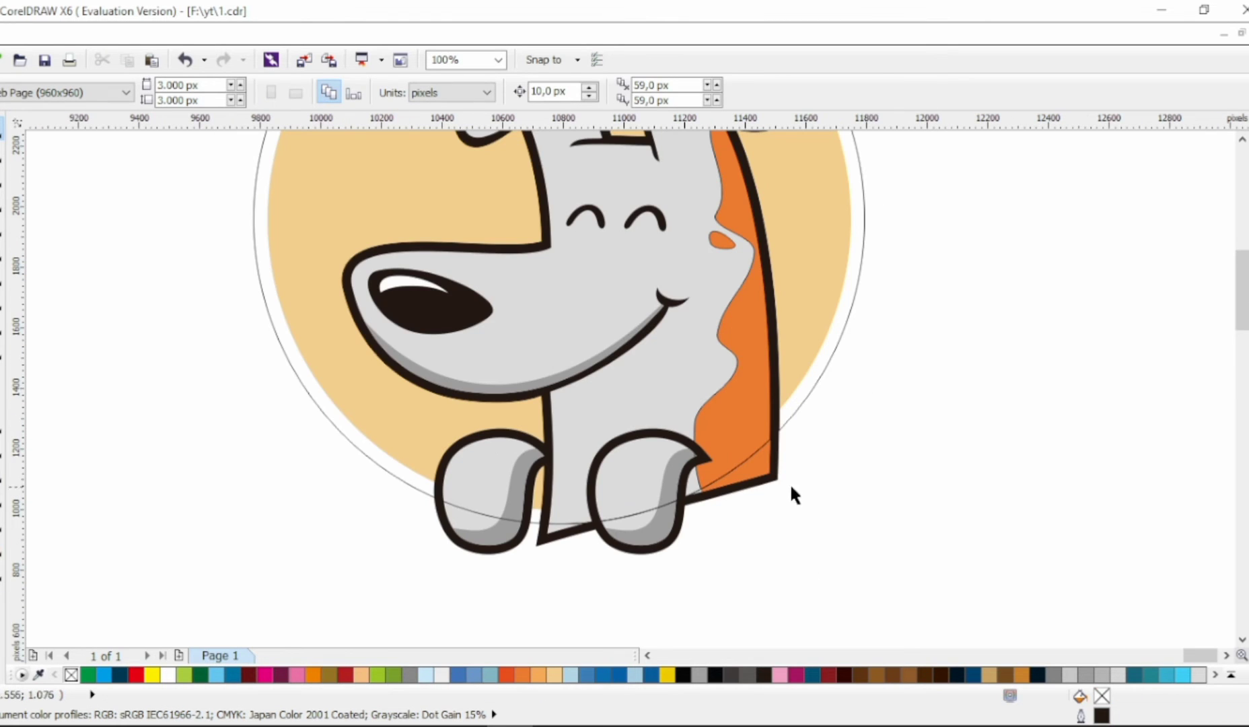
{"action": "left_click_drag", "start_coordinate": [776, 479], "coordinate": [727, 410]}
{"action": "left_click", "coordinate": [824, 508]}
{"action": "left_click_drag", "start_coordinate": [948, 488], "coordinate": [776, 395]}
{"action": "left_click", "coordinate": [833, 498]}
Step: Stack the clipped black shape behind the gray head and the tan circle at the very back, and delete the leftover originals
{"action": "left_click", "coordinate": [579, 450]}
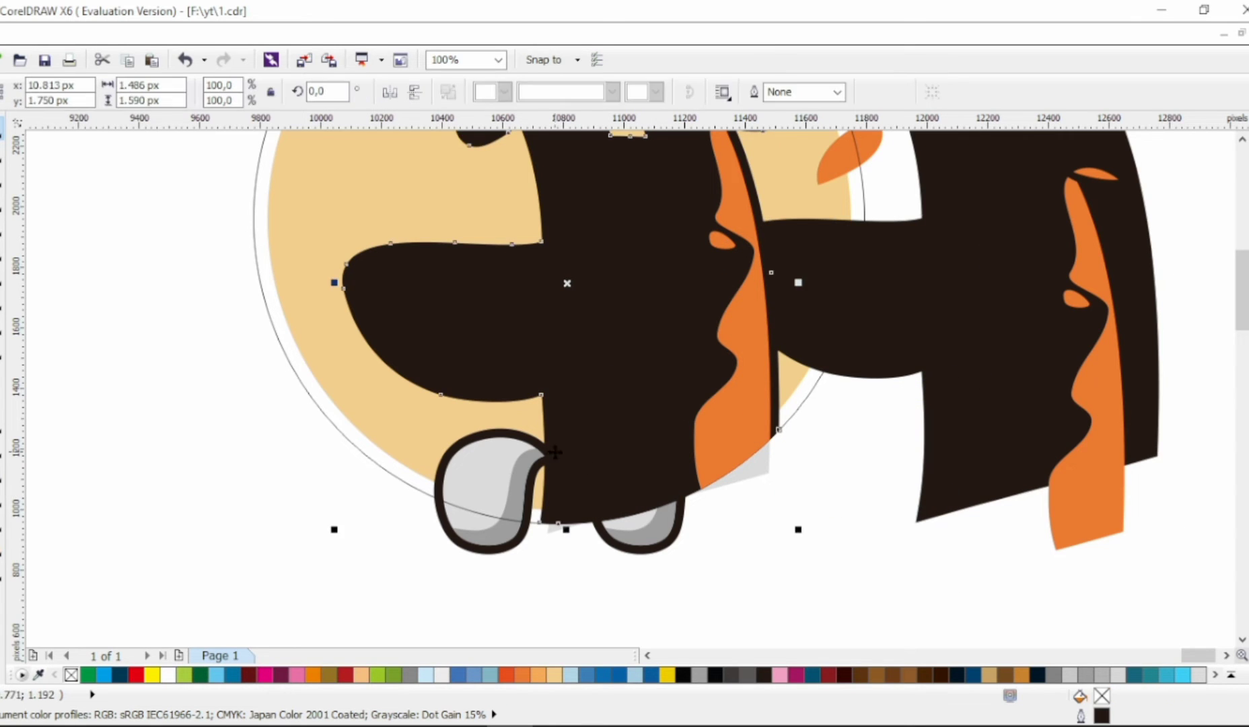
{"action": "left_click", "coordinate": [316, 395], "text": "shift"}
{"action": "key", "text": "shift+Page_Down"}
{"action": "key", "text": "Escape"}
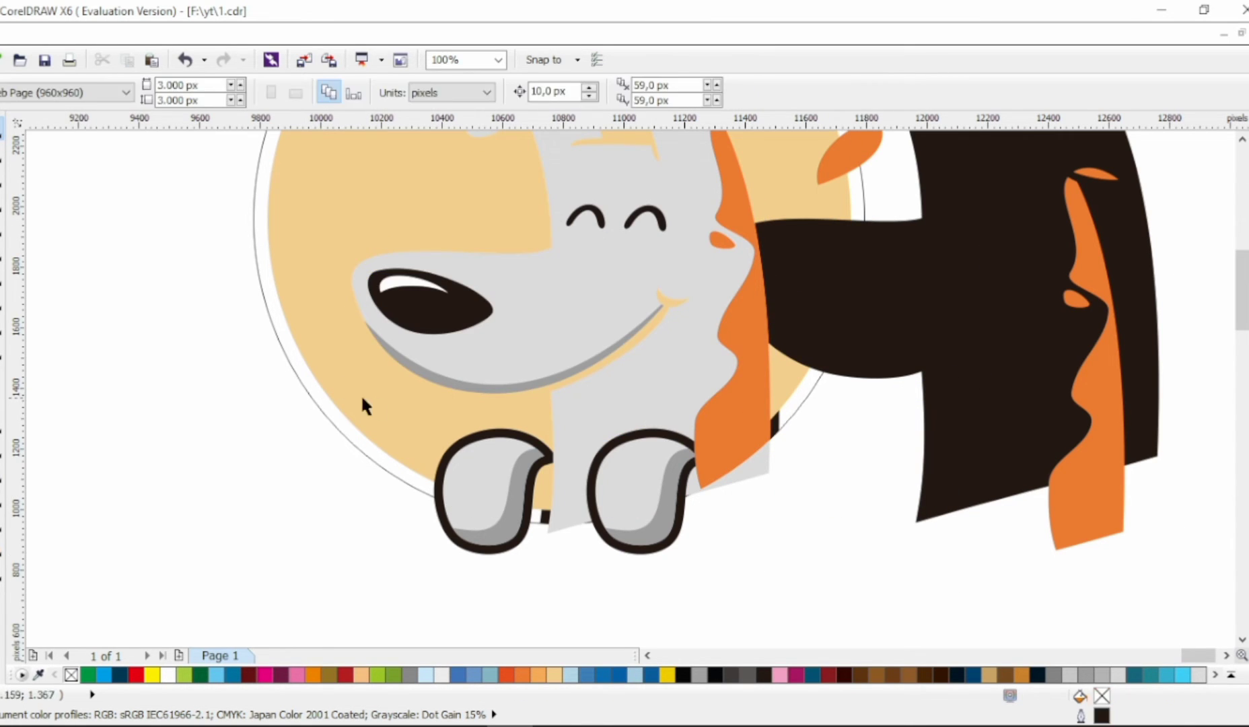
{"action": "left_click", "coordinate": [361, 393]}
{"action": "key", "text": "shift+Page_Down"}
{"action": "key", "text": "Escape"}
{"action": "left_click", "coordinate": [900, 370]}
{"action": "key", "text": "Delete"}
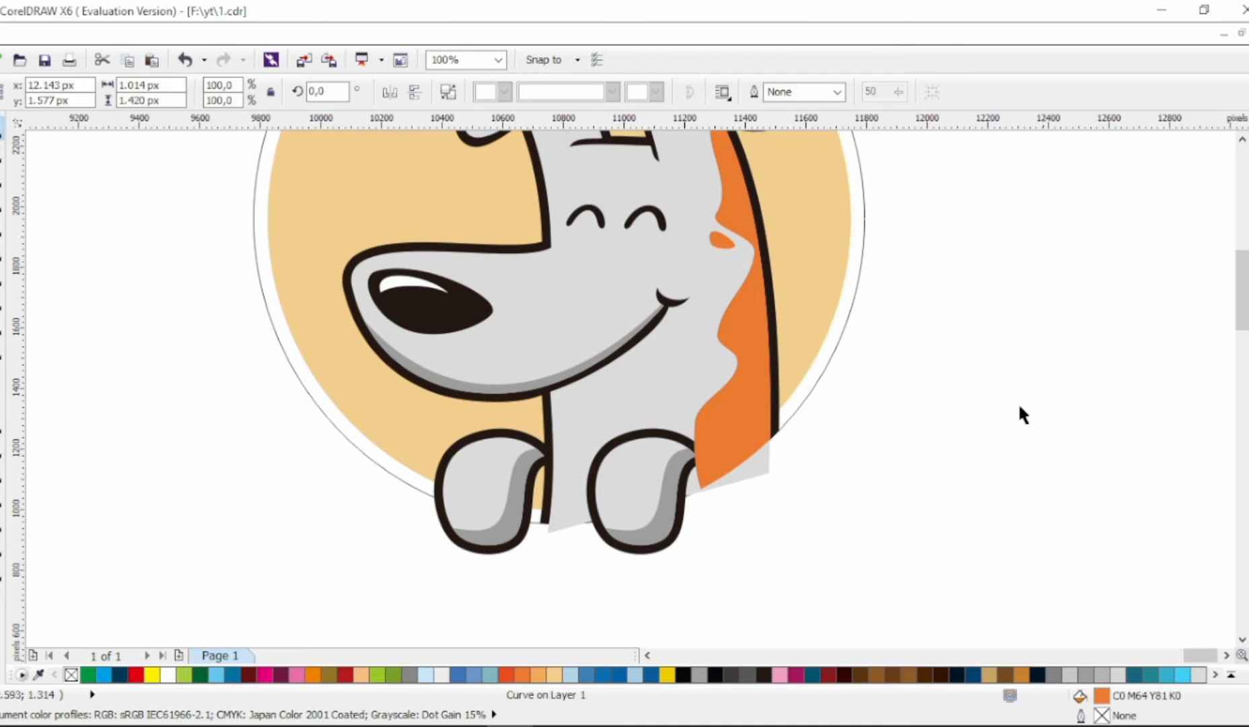
Step: Intersect the gray head fill with the hairline circle and move the original gray fill aside
{"action": "left_click", "coordinate": [764, 459]}
{"action": "left_click", "coordinate": [794, 413], "text": "shift"}
{"action": "left_click", "coordinate": [613, 92]}
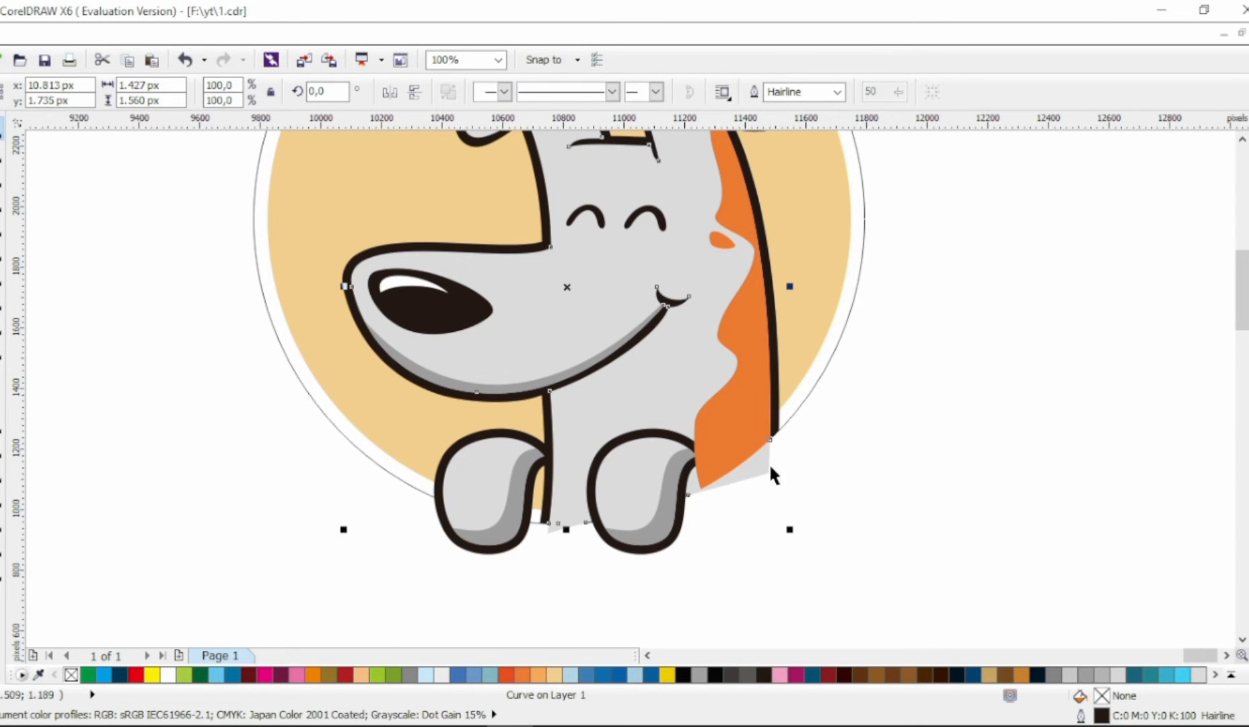
{"action": "left_click_drag", "start_coordinate": [769, 462], "coordinate": [1238, 452]}
Step: Send the black shape to the back and copy all properties of the original gray fill to the clipped head piece
{"action": "left_click", "coordinate": [654, 381]}
{"action": "left_click", "coordinate": [806, 299], "text": "shift"}
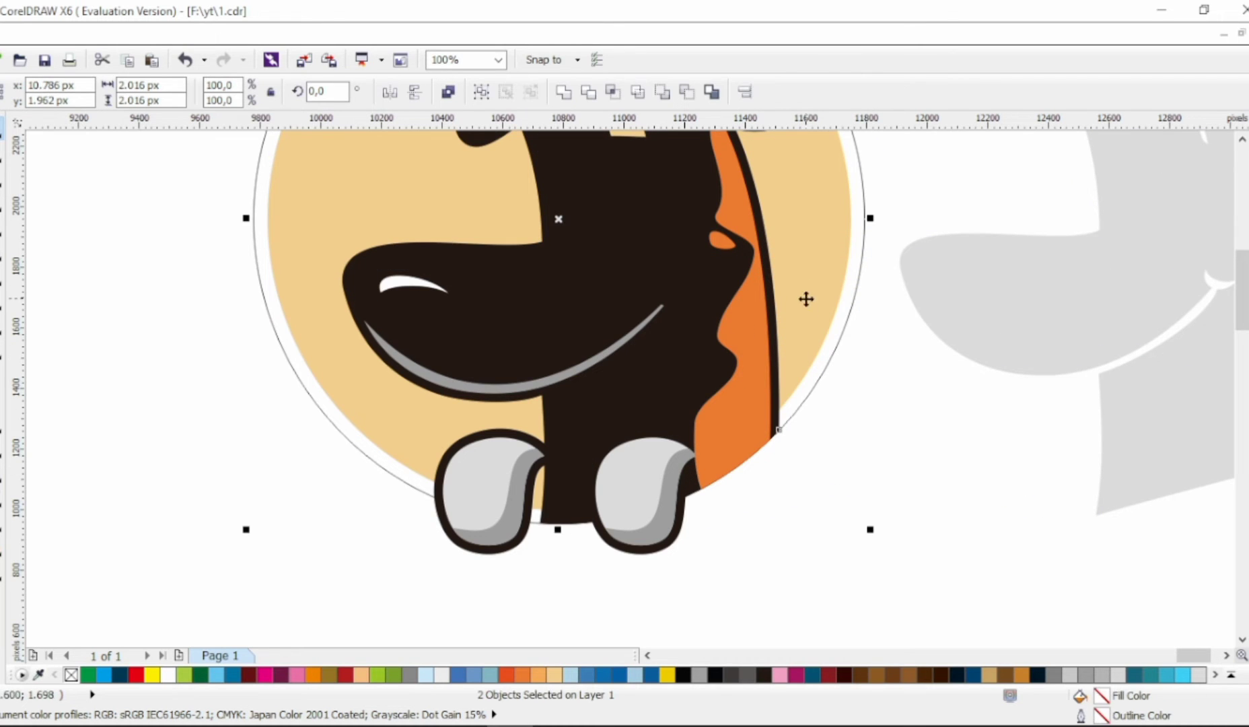
{"action": "key", "text": "shift+Page_Down"}
{"action": "left_click_drag", "start_coordinate": [942, 299], "coordinate": [636, 380]}
{"action": "left_click", "coordinate": [686, 478]}
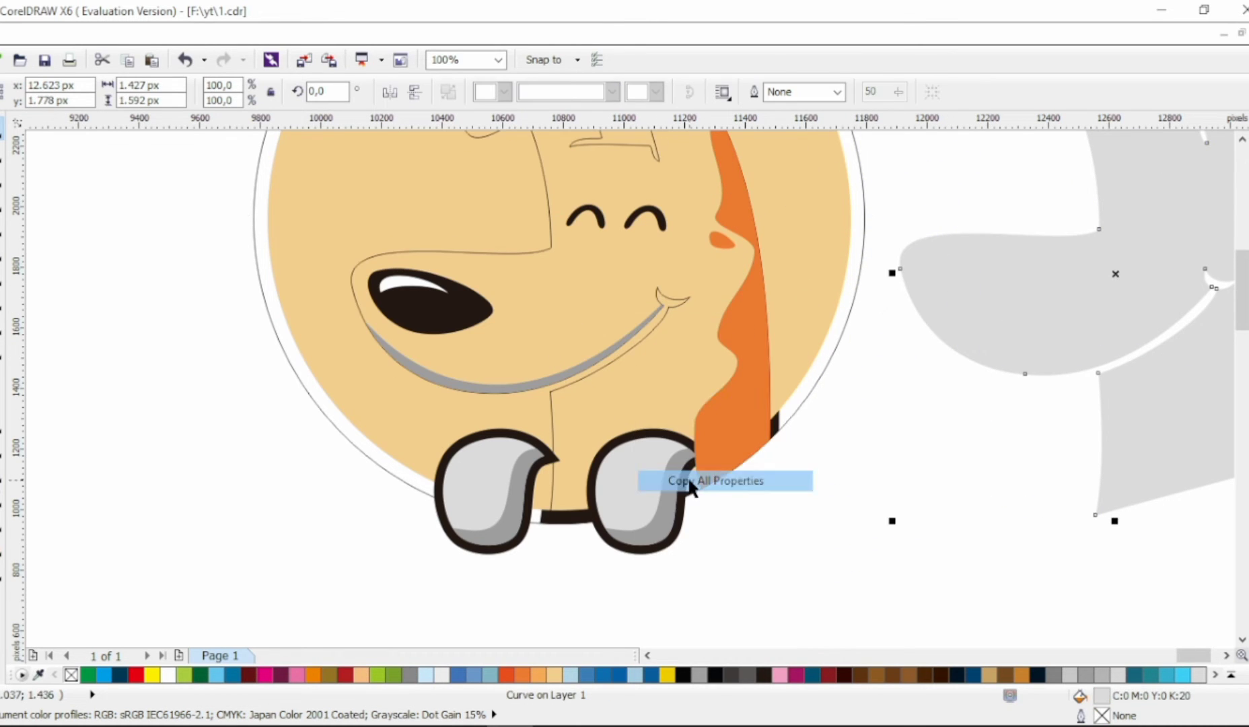
Step: Send the tan circle to the back and delete the original gray head fill
{"action": "key", "text": "Escape"}
{"action": "left_click", "coordinate": [801, 313]}
{"action": "key", "text": "shift+Page_Down"}
{"action": "left_click", "coordinate": [976, 340]}
{"action": "key", "text": "Delete"}
Step: Fill the hairline circle with black, remove its outline and send it behind the tan circle as a ring
{"action": "scroll", "coordinate": [672, 458], "scroll_direction": "down", "scroll_amount": 1}
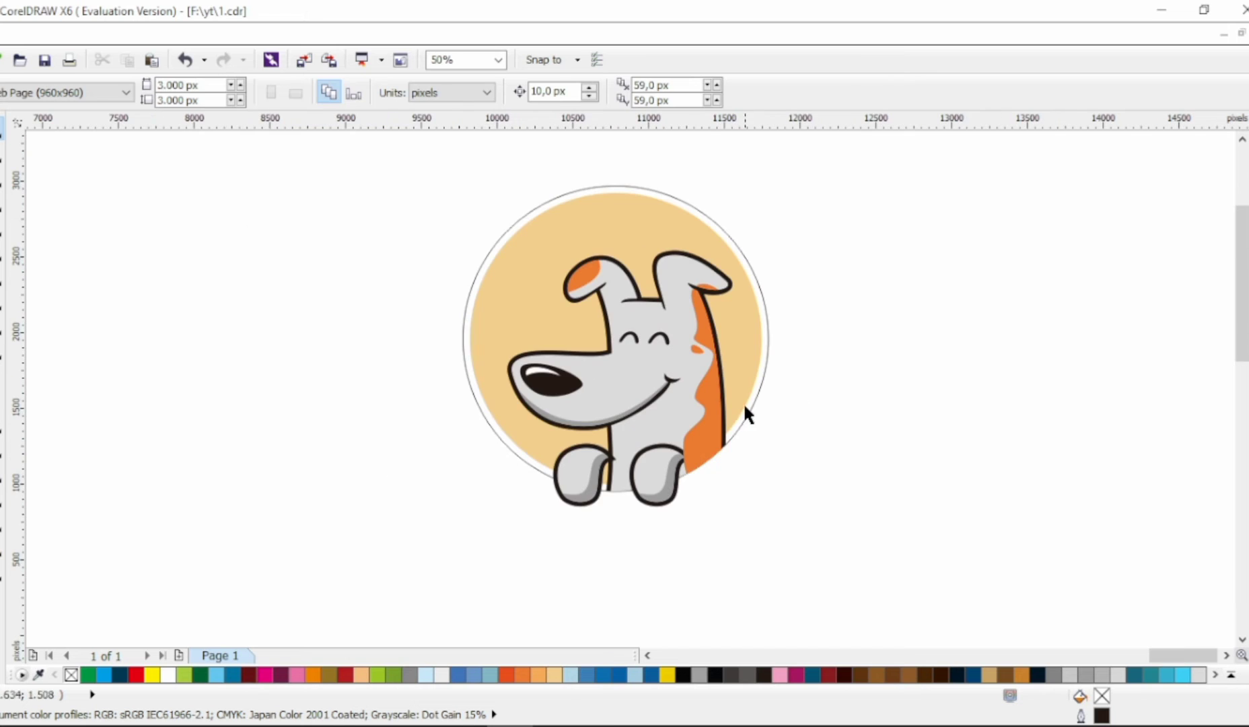
{"action": "left_click", "coordinate": [749, 410]}
{"action": "left_click", "coordinate": [1246, 256]}
{"action": "right_click", "coordinate": [1247, 249]}
{"action": "key", "text": "shift+Page_Down"}
{"action": "left_click", "coordinate": [1125, 243]}
Step: Move both paws down so they hang over the lower edge of the black ring
{"action": "scroll", "coordinate": [583, 495], "scroll_direction": "up", "scroll_amount": 2}
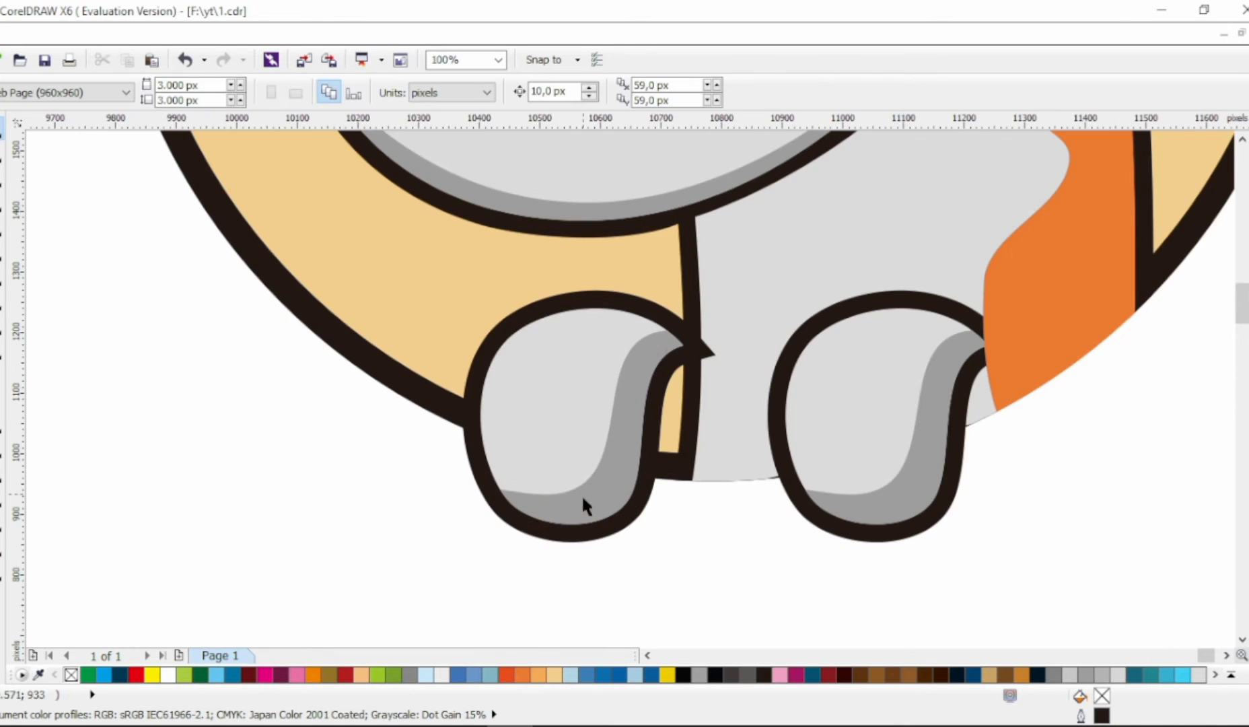
{"action": "left_click_drag", "start_coordinate": [640, 338], "coordinate": [614, 435]}
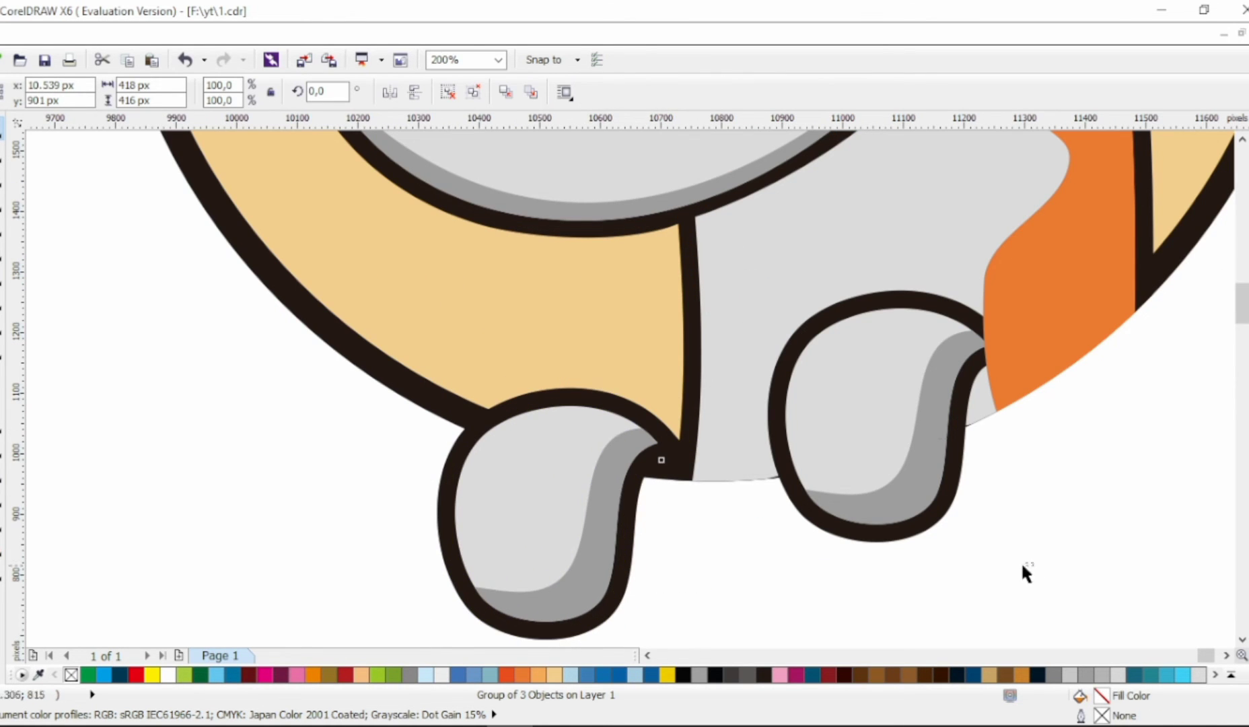
{"action": "left_click_drag", "start_coordinate": [908, 361], "coordinate": [886, 423]}
Step: Adjust the pointed end node of the right paw's outline to meet the lower corner of the orange patch
{"action": "left_click", "coordinate": [26, 170]}
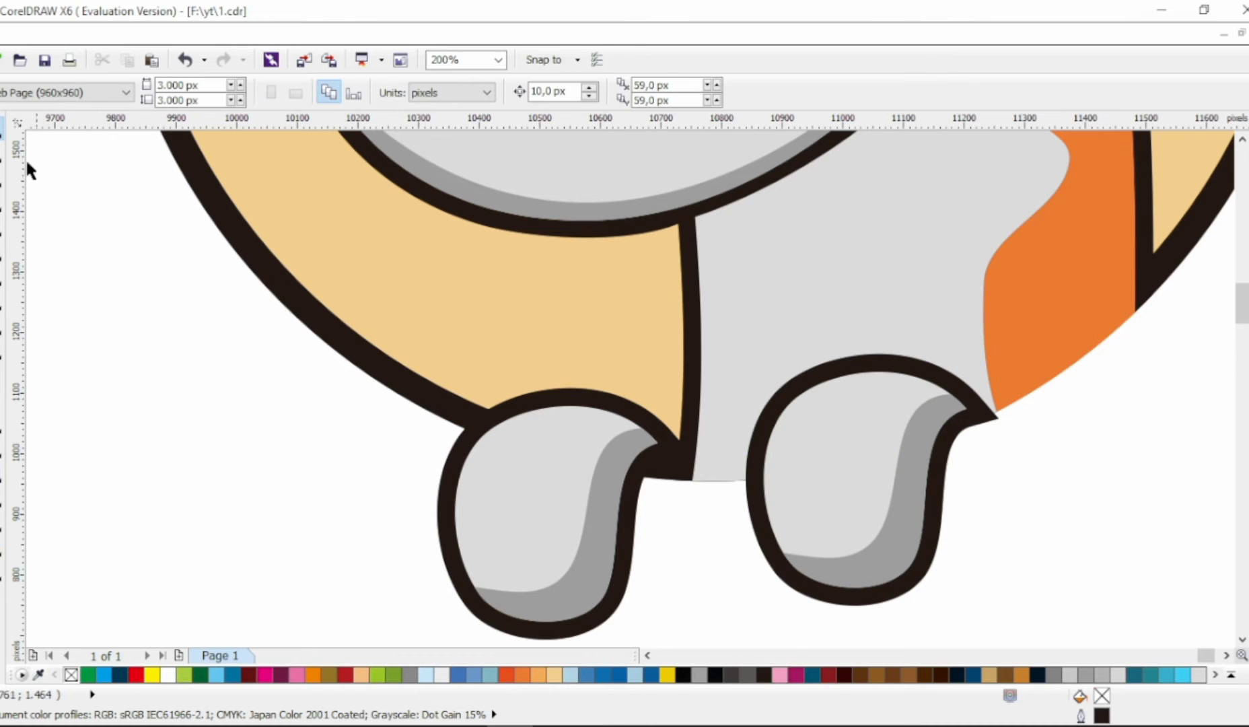
{"action": "left_click", "coordinate": [980, 406]}
{"action": "left_click_drag", "start_coordinate": [971, 429], "coordinate": [981, 422]}
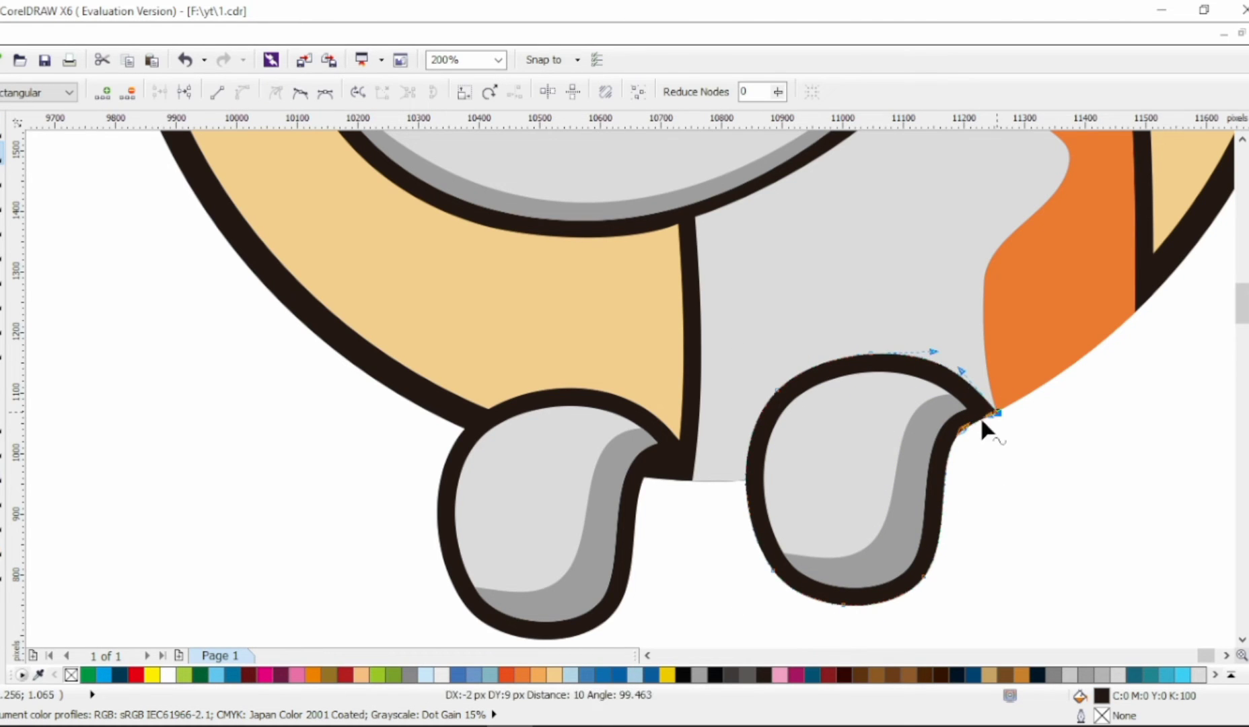
{"action": "scroll", "coordinate": [685, 436], "scroll_direction": "down", "scroll_amount": 2}
{"action": "left_click", "coordinate": [3, 128]}
{"action": "left_click", "coordinate": [123, 193]}
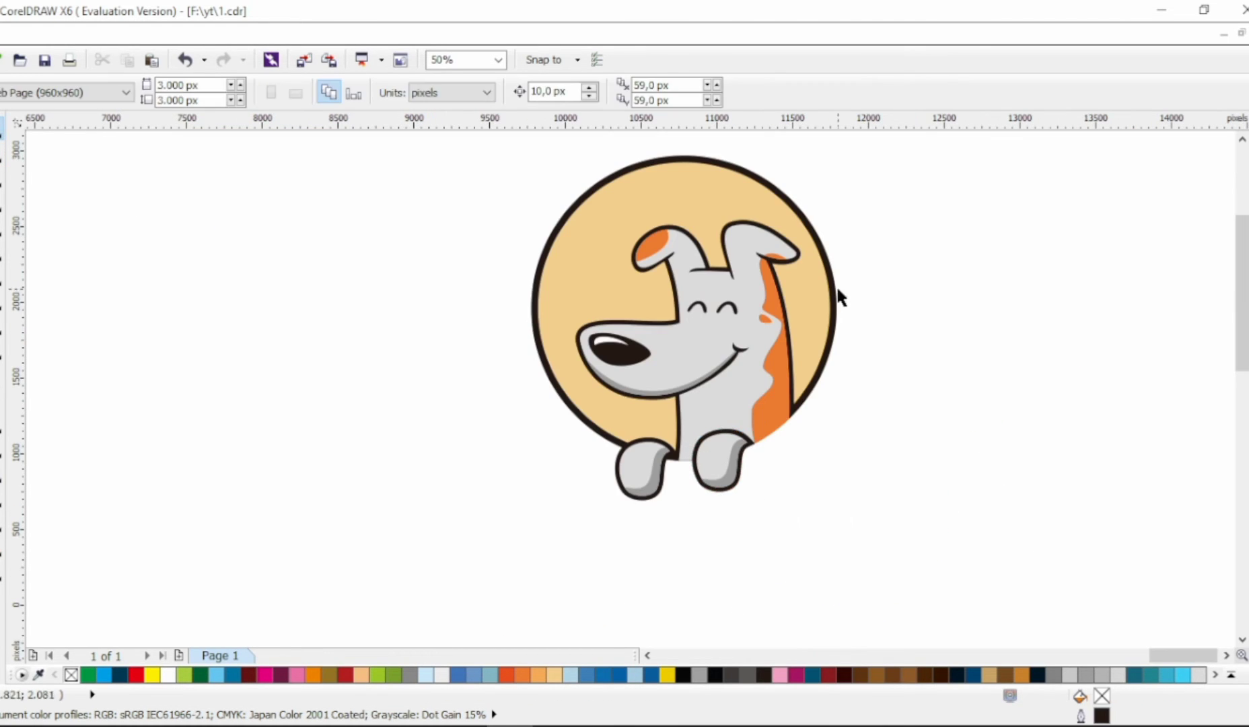
Step: Enlarge the black circle slightly about its center to thicken the ring around the tan background
{"action": "left_click", "coordinate": [836, 288]}
{"action": "left_click_drag", "start_coordinate": [842, 465], "coordinate": [852, 473]}
{"action": "left_click", "coordinate": [816, 392]}
{"action": "scroll", "coordinate": [816, 392], "scroll_direction": "right", "scroll_amount": 1}
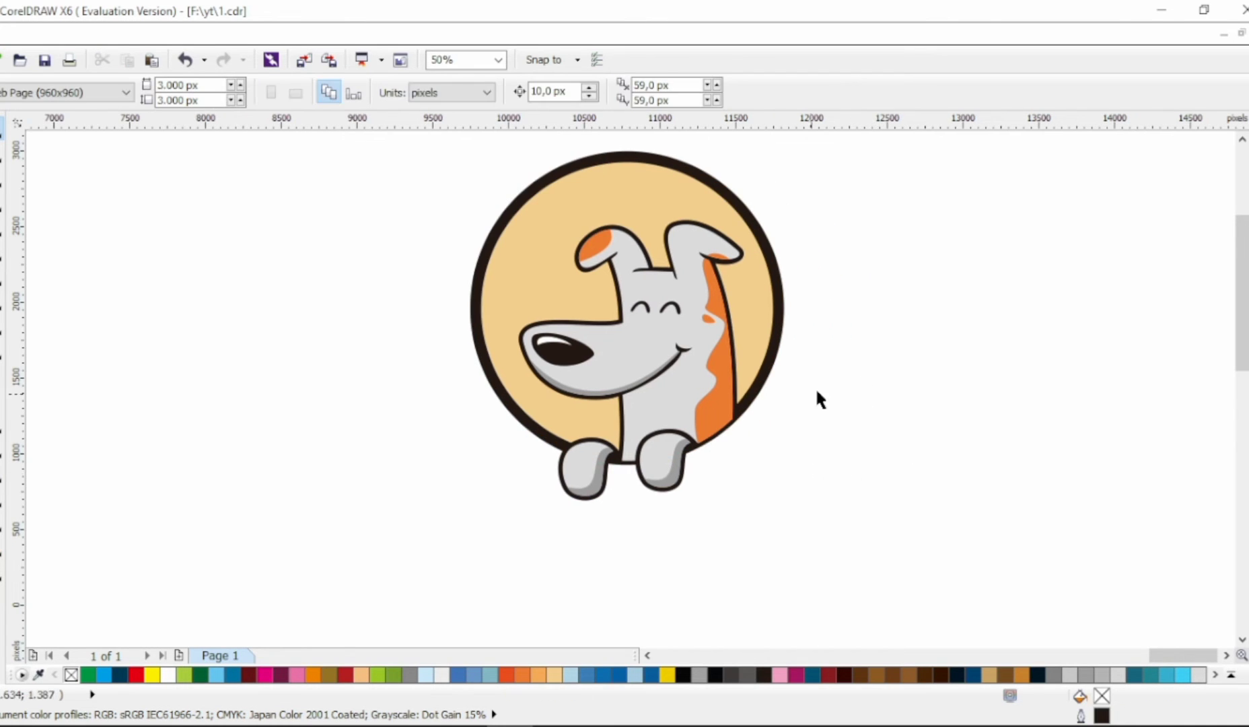
Step: Group the dog head's eight objects and move the head up slightly inside the ring
{"action": "left_click_drag", "start_coordinate": [448, 477], "coordinate": [449, 479]}
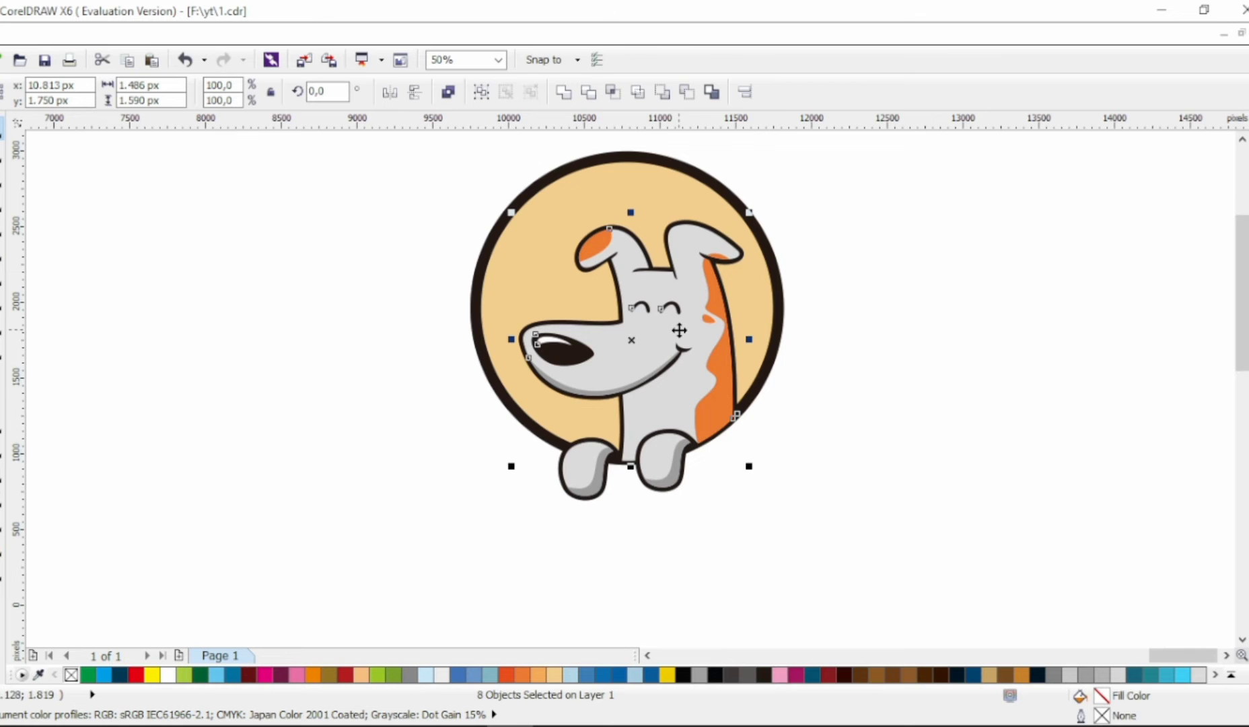
{"action": "key", "text": "ctrl+g"}
{"action": "scroll", "coordinate": [691, 354], "scroll_direction": "up", "scroll_amount": 3}
{"action": "scroll", "coordinate": [688, 348], "scroll_direction": "down", "scroll_amount": 3}
{"action": "left_click", "coordinate": [782, 427]}
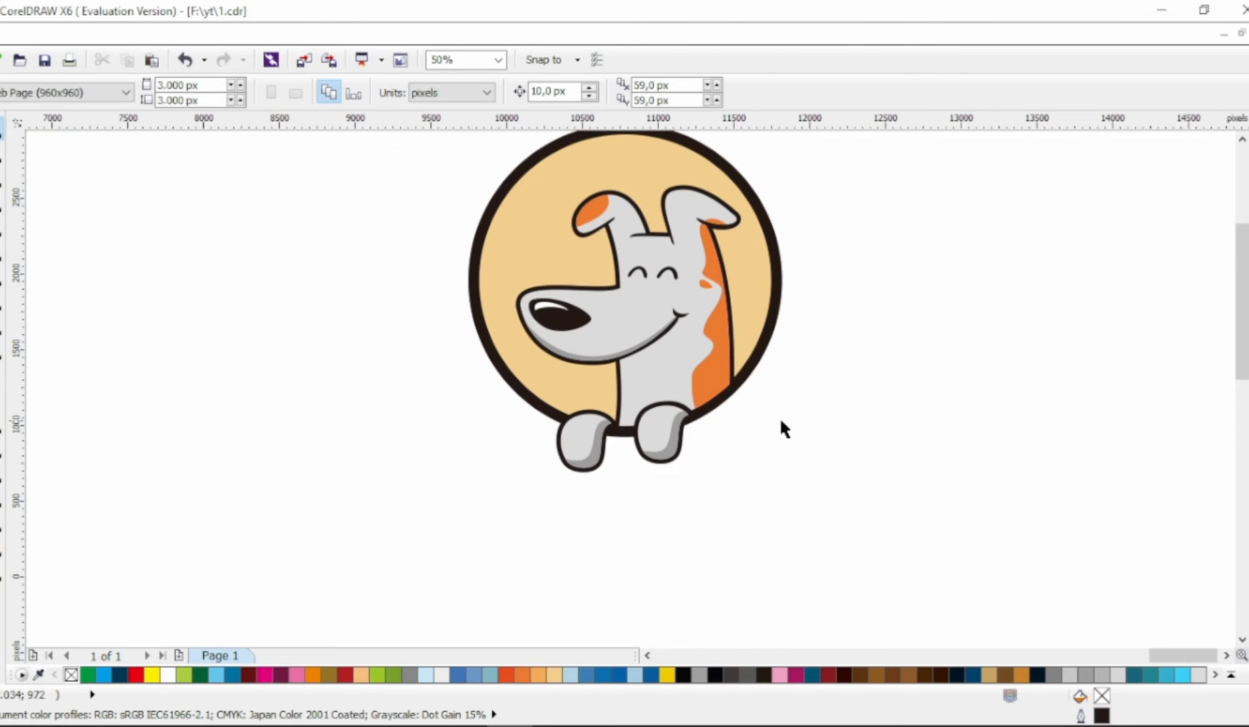
Step: Scale the tan and black circles down together to about 1869 px overall and shift them to frame the dog's head
{"action": "scroll", "coordinate": [780, 422], "scroll_direction": "right", "scroll_amount": 1}
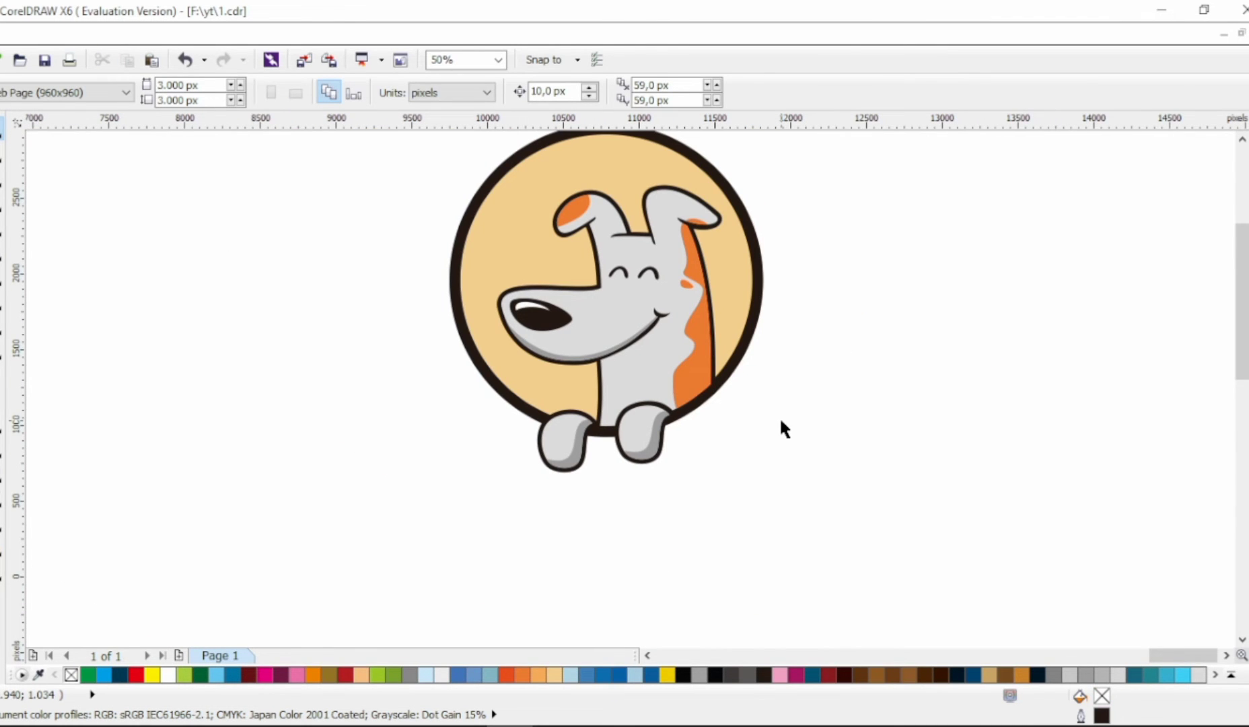
{"action": "scroll", "coordinate": [842, 427], "scroll_direction": "up", "scroll_amount": 3}
{"action": "left_click", "coordinate": [622, 208]}
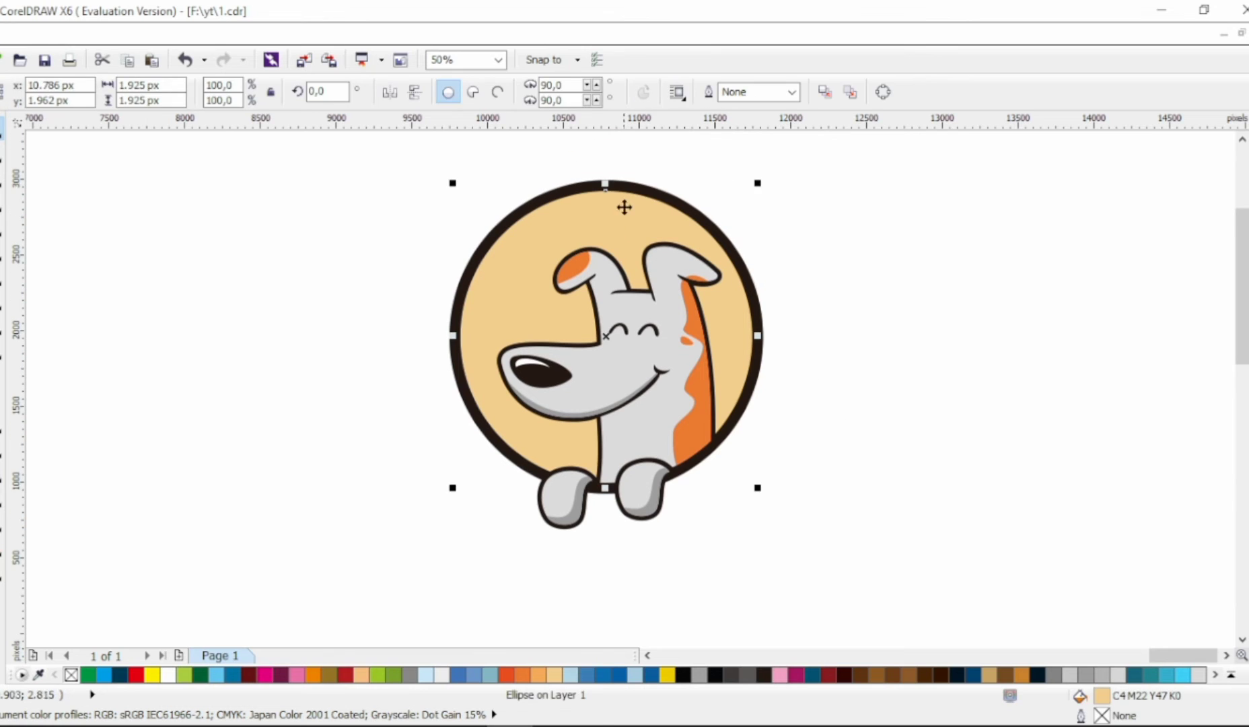
{"action": "left_click", "coordinate": [628, 186], "text": "shift"}
{"action": "left_click_drag", "start_coordinate": [442, 174], "coordinate": [474, 201]}
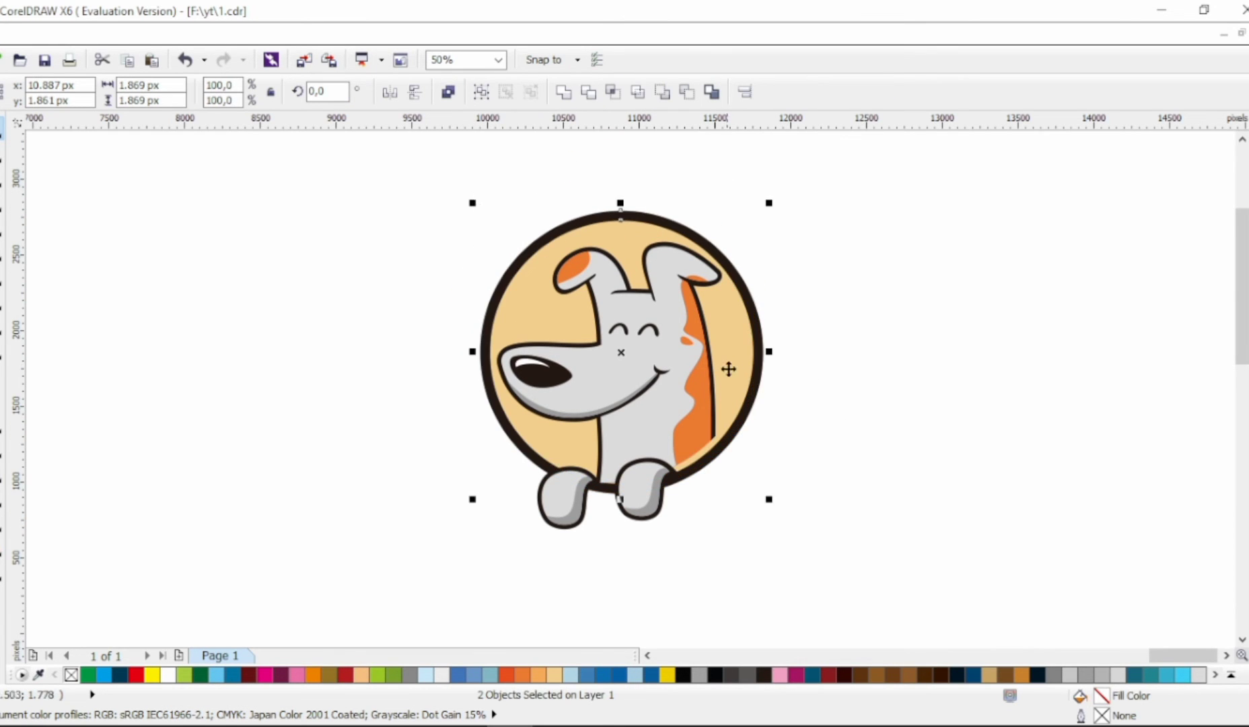
{"action": "mouse_move", "coordinate": [728, 368]}
{"action": "left_mouse_down"}
{"action": "mouse_move", "coordinate": [717, 367]}
{"action": "mouse_move", "coordinate": [733, 357]}
{"action": "left_mouse_up"}
{"action": "left_click", "coordinate": [822, 350]}
{"action": "scroll", "coordinate": [822, 349], "scroll_direction": "right", "scroll_amount": 1}
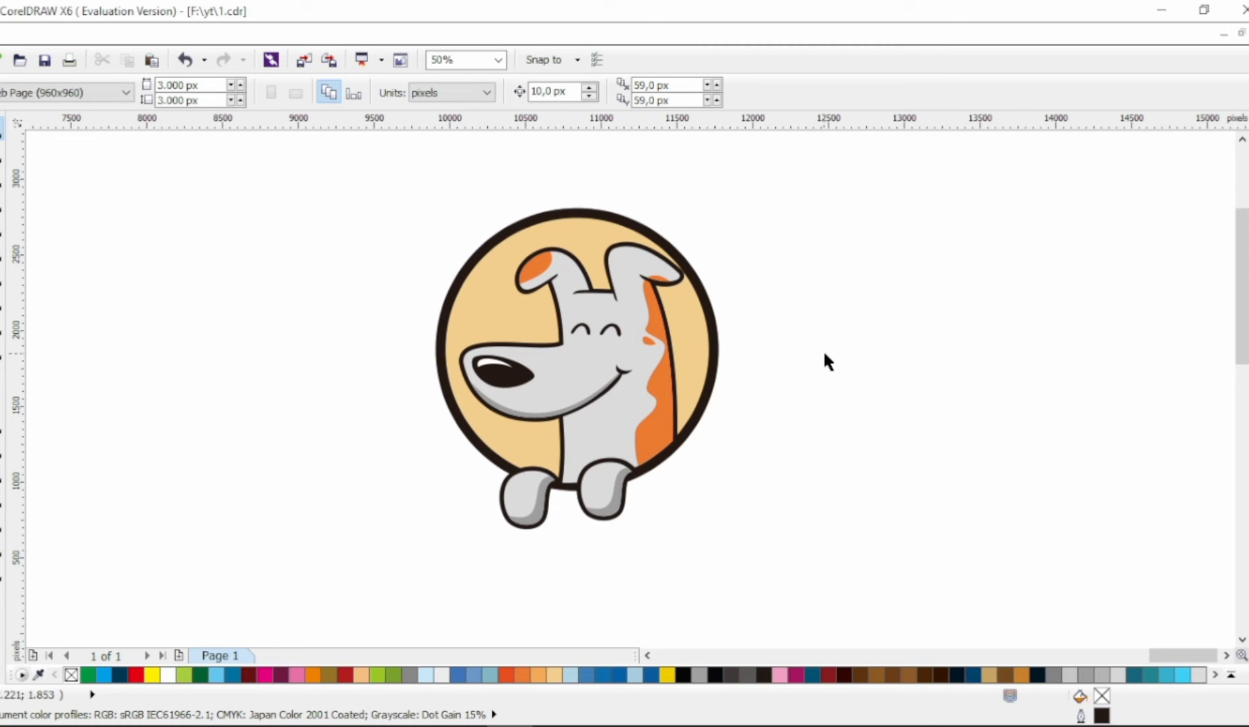
Step: Change the ring's fill from black to dark teal R0 G63 B82 (#003F52)
{"action": "left_click", "coordinate": [715, 329]}
{"action": "left_click", "coordinate": [1127, 674]}
{"action": "double_click", "coordinate": [1102, 695]}
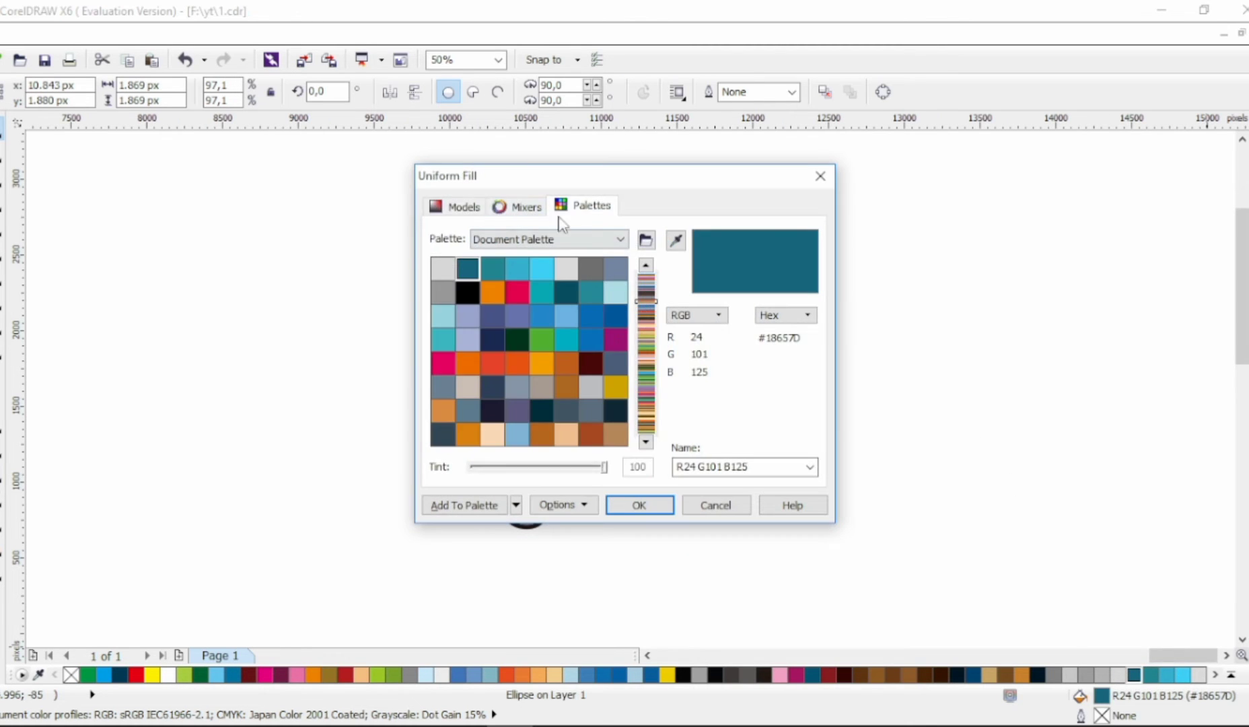
{"action": "left_click", "coordinate": [458, 205]}
{"action": "left_click", "coordinate": [631, 408]}
{"action": "left_click", "coordinate": [639, 504]}
{"action": "left_click", "coordinate": [323, 471]}
Step: Sample the ring's dark teal and apply it to the outlines of the paws and head, the eyes and the nose
{"action": "left_click", "coordinate": [3, 497]}
{"action": "scroll", "coordinate": [521, 460], "scroll_direction": "up", "scroll_amount": 3}
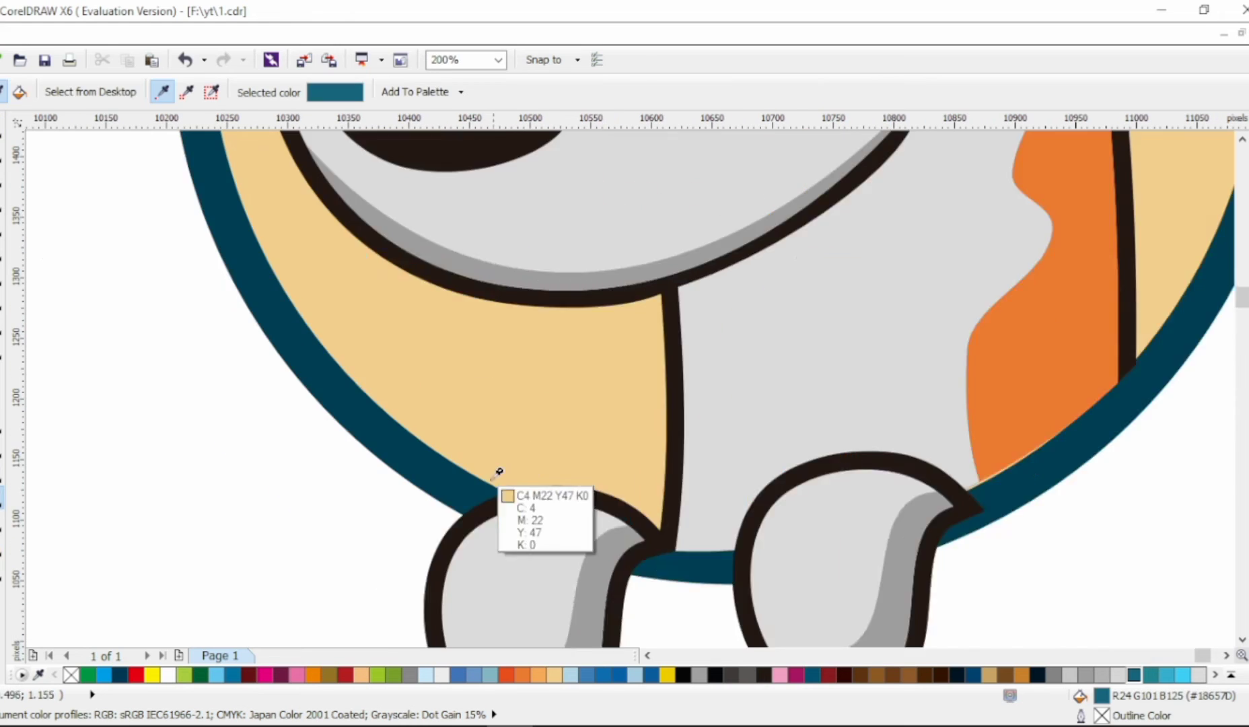
{"action": "left_click", "coordinate": [464, 532]}
{"action": "left_click", "coordinate": [659, 536]}
{"action": "left_click", "coordinate": [825, 492]}
{"action": "scroll", "coordinate": [730, 242], "scroll_direction": "down", "scroll_amount": 3}
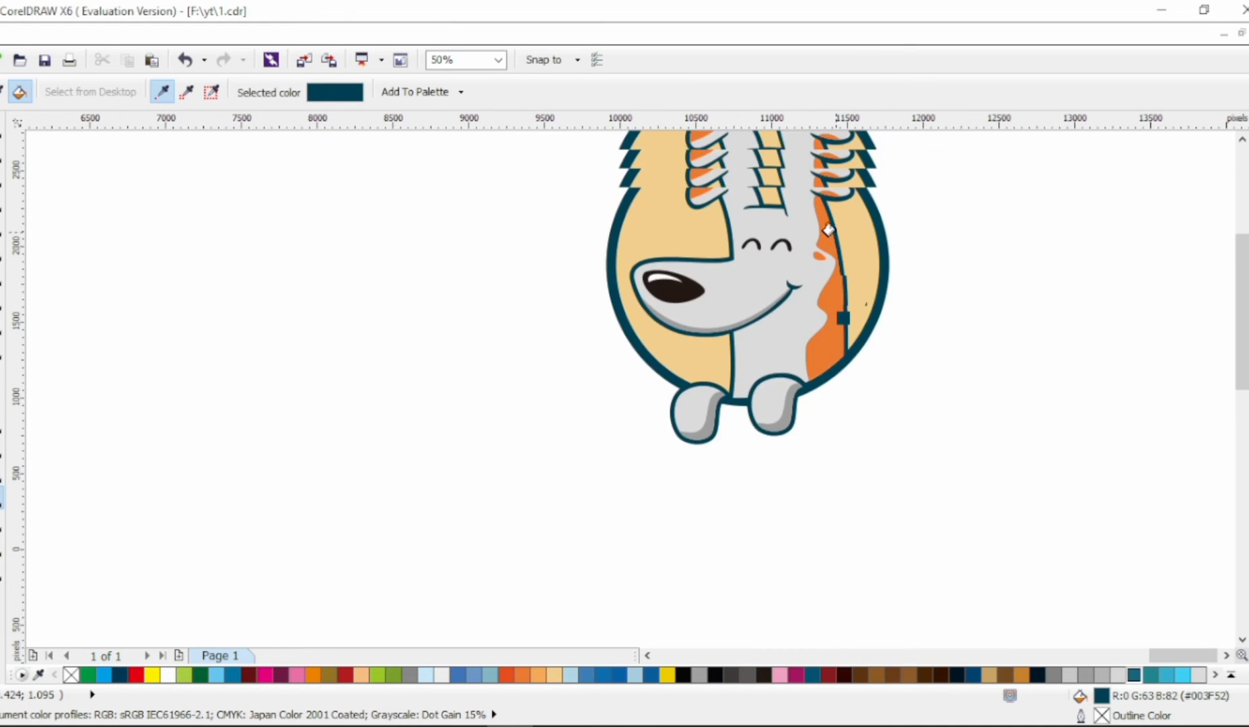
{"action": "scroll", "coordinate": [607, 418], "scroll_direction": "up", "scroll_amount": 3}
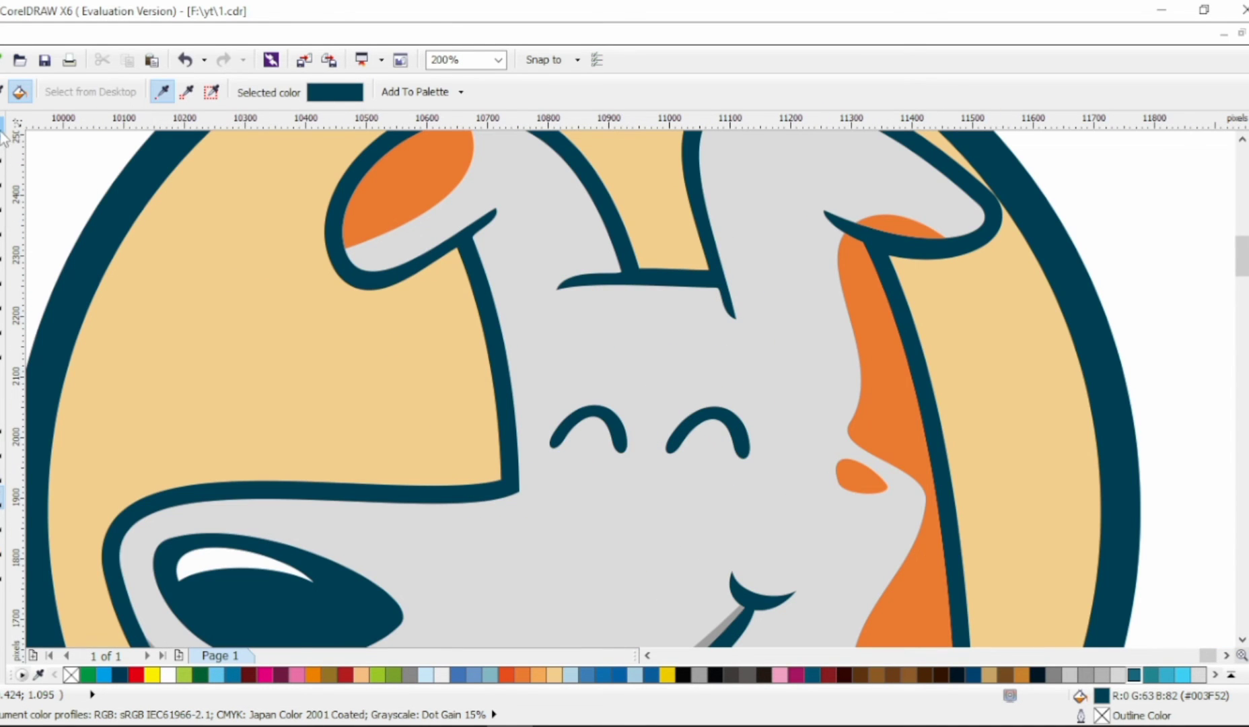
Step: Ungroup the dog's head and fill its gray shape with a lighter gray
{"action": "left_click", "coordinate": [2, 129]}
{"action": "scroll", "coordinate": [596, 313], "scroll_direction": "down", "scroll_amount": 1}
{"action": "left_click", "coordinate": [595, 313]}
{"action": "left_click", "coordinate": [449, 94]}
{"action": "left_click", "coordinate": [942, 252]}
{"action": "left_click", "coordinate": [693, 337]}
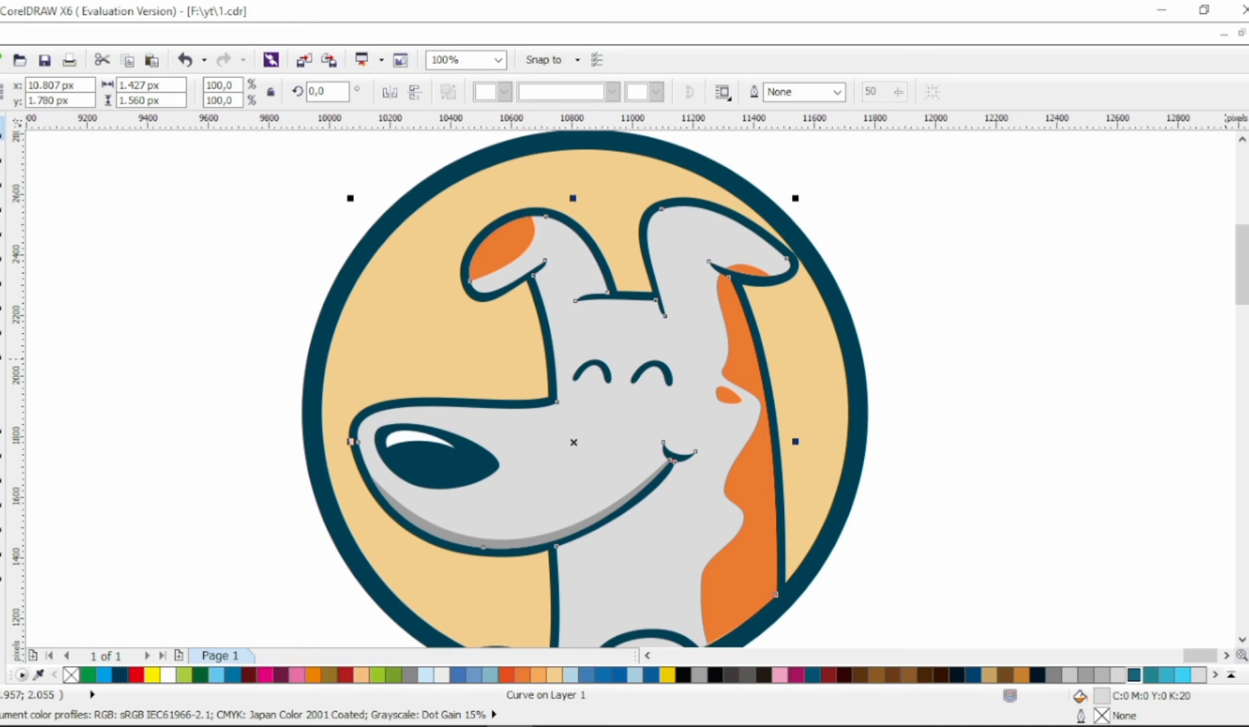
{"action": "left_click", "coordinate": [1248, 358]}
{"action": "left_click", "coordinate": [968, 417]}
Step: Ungroup both paws and fill their light areas with the same lighter gray as the head
{"action": "scroll", "coordinate": [717, 508], "scroll_direction": "down", "scroll_amount": 1}
{"action": "scroll", "coordinate": [663, 575], "scroll_direction": "up", "scroll_amount": 1}
{"action": "left_click", "coordinate": [676, 606]}
{"action": "left_click", "coordinate": [544, 639], "text": "shift"}
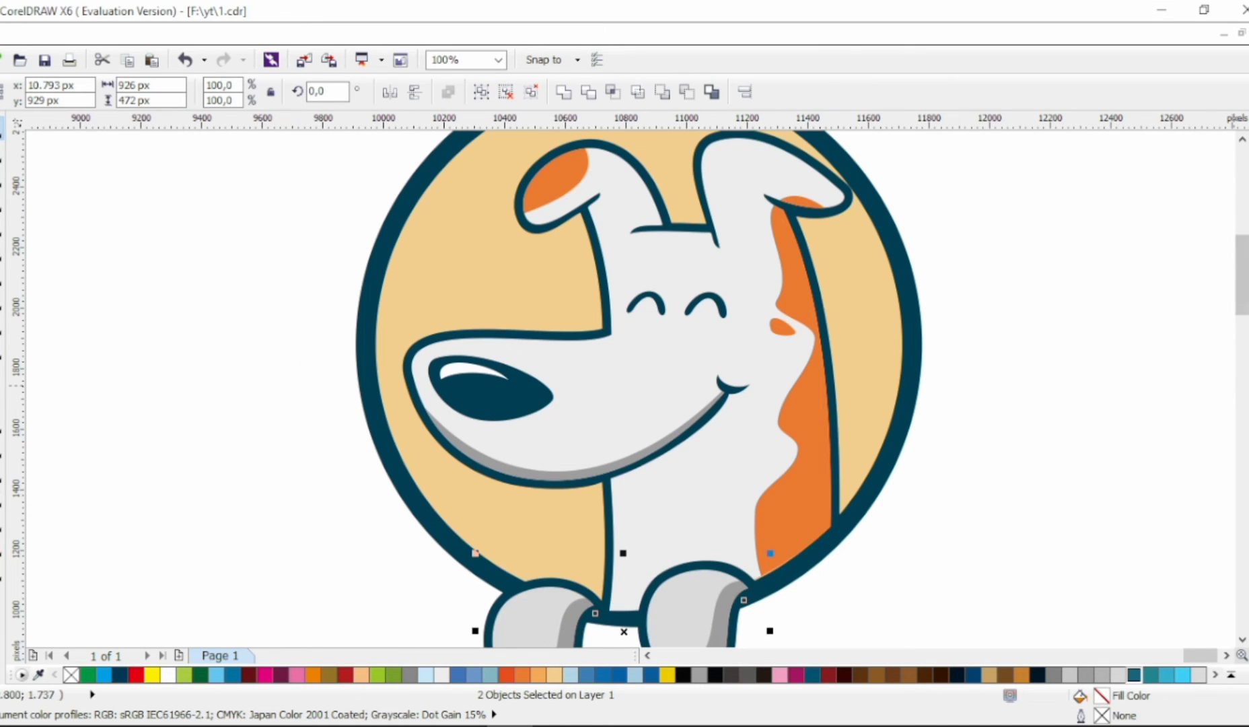
{"action": "left_click", "coordinate": [1248, 363]}
{"action": "key", "text": "ctrl+z"}
{"action": "left_click", "coordinate": [531, 93]}
{"action": "left_click", "coordinate": [430, 606]}
{"action": "left_click", "coordinate": [532, 613]}
{"action": "left_click", "coordinate": [680, 609], "text": "shift"}
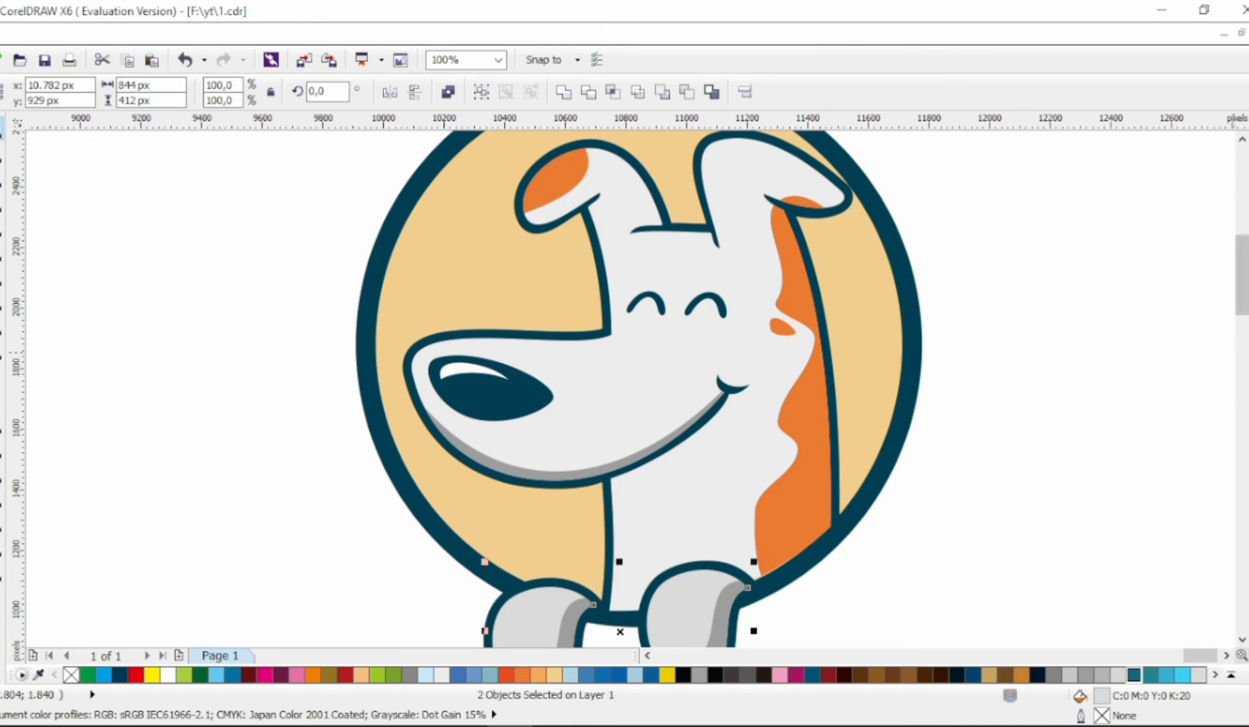
{"action": "left_click", "coordinate": [1248, 352]}
Step: Fill the muzzle shadow and both paw shadows with a lighter gray
{"action": "left_click", "coordinate": [637, 456]}
{"action": "left_click", "coordinate": [723, 614], "text": "shift"}
{"action": "left_click", "coordinate": [569, 620], "text": "shift"}
{"action": "left_click", "coordinate": [1248, 331]}
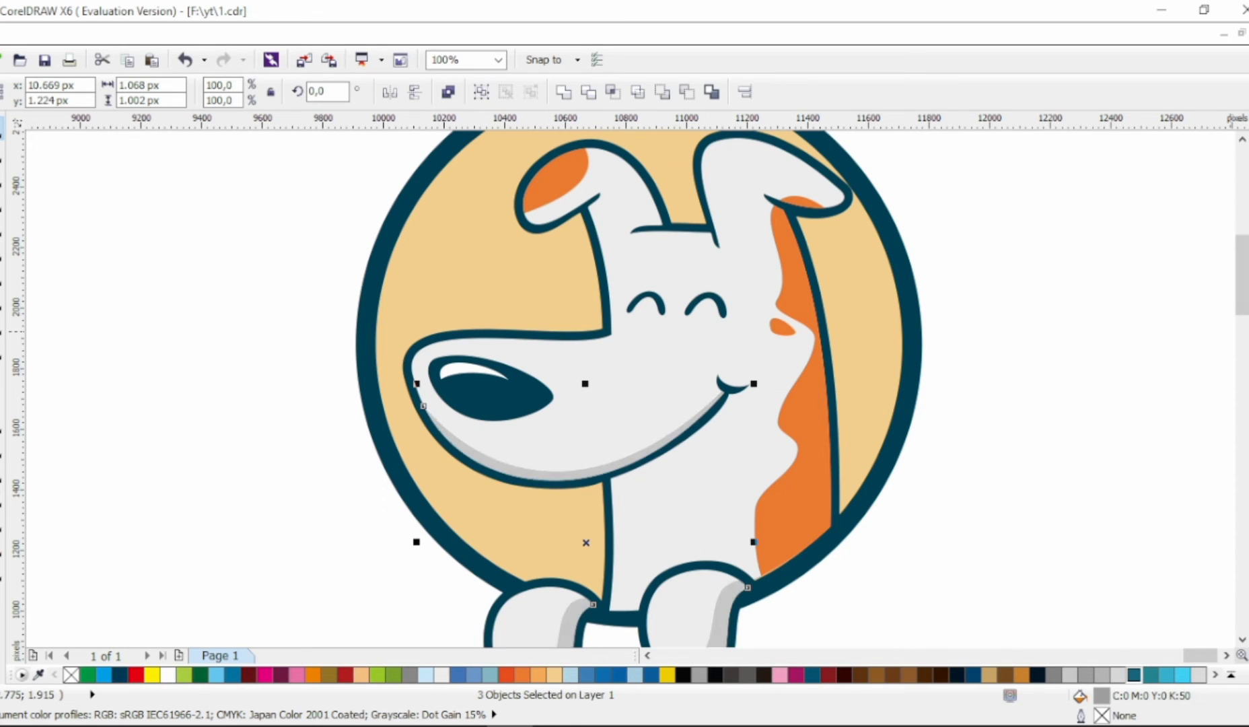
{"action": "left_click", "coordinate": [1248, 327]}
{"action": "left_click", "coordinate": [976, 414]}
{"action": "scroll", "coordinate": [908, 418], "scroll_direction": "down", "scroll_amount": 2}
{"action": "scroll", "coordinate": [908, 425], "scroll_direction": "up", "scroll_amount": 1}
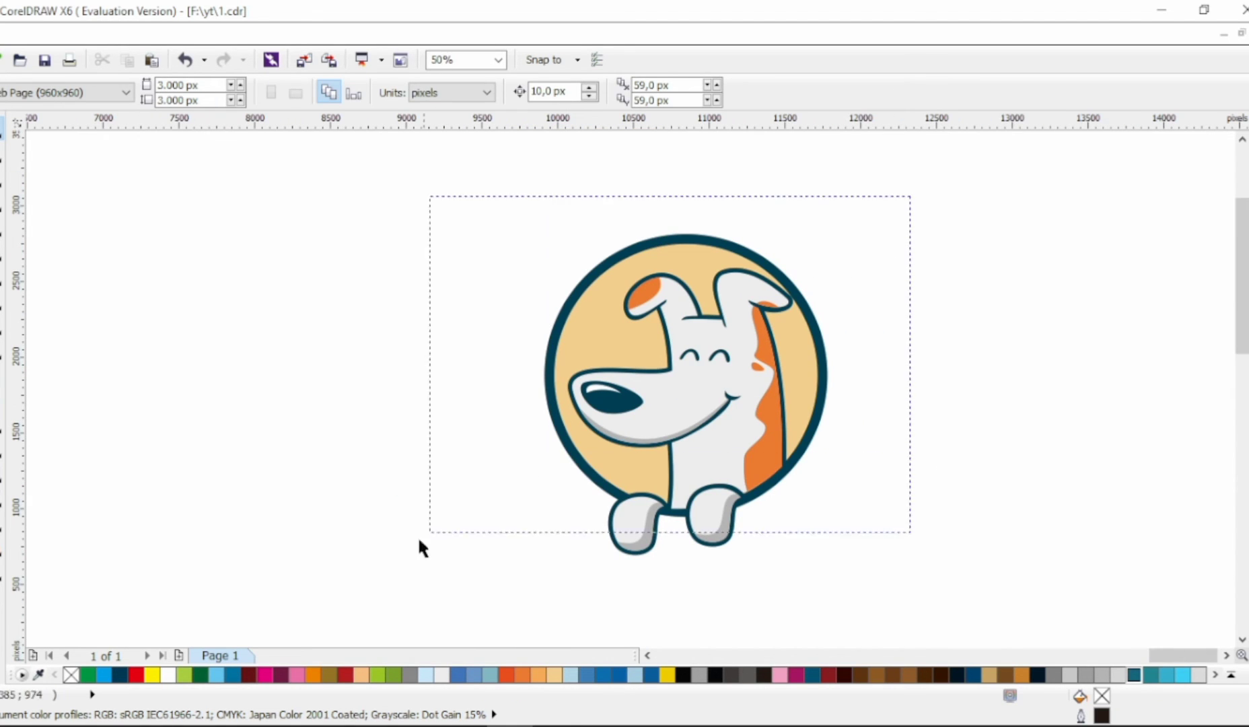
Step: Group the entire dog emblem and move it slightly up and to the left on the page
{"action": "key", "text": "ctrl+a"}
{"action": "key", "text": "ctrl+g"}
{"action": "left_click_drag", "start_coordinate": [755, 360], "coordinate": [700, 305]}
{"action": "key", "text": "Escape"}
{"action": "key", "text": "Escape"}
Step: Add the artistic text "Cute DOG" beside the emblem and set its font to Almond Cream
{"action": "left_click", "coordinate": [1, 375]}
{"action": "left_click", "coordinate": [325, 514]}
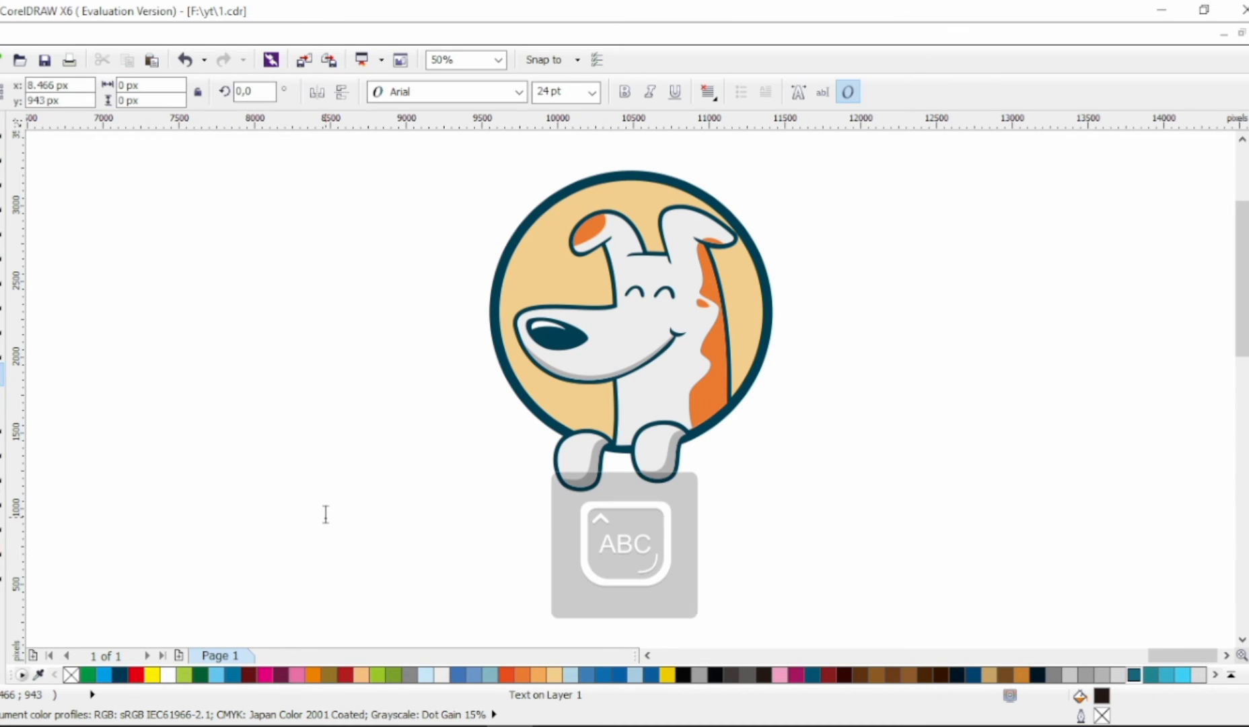
{"action": "type", "text": "Cute DOG"}
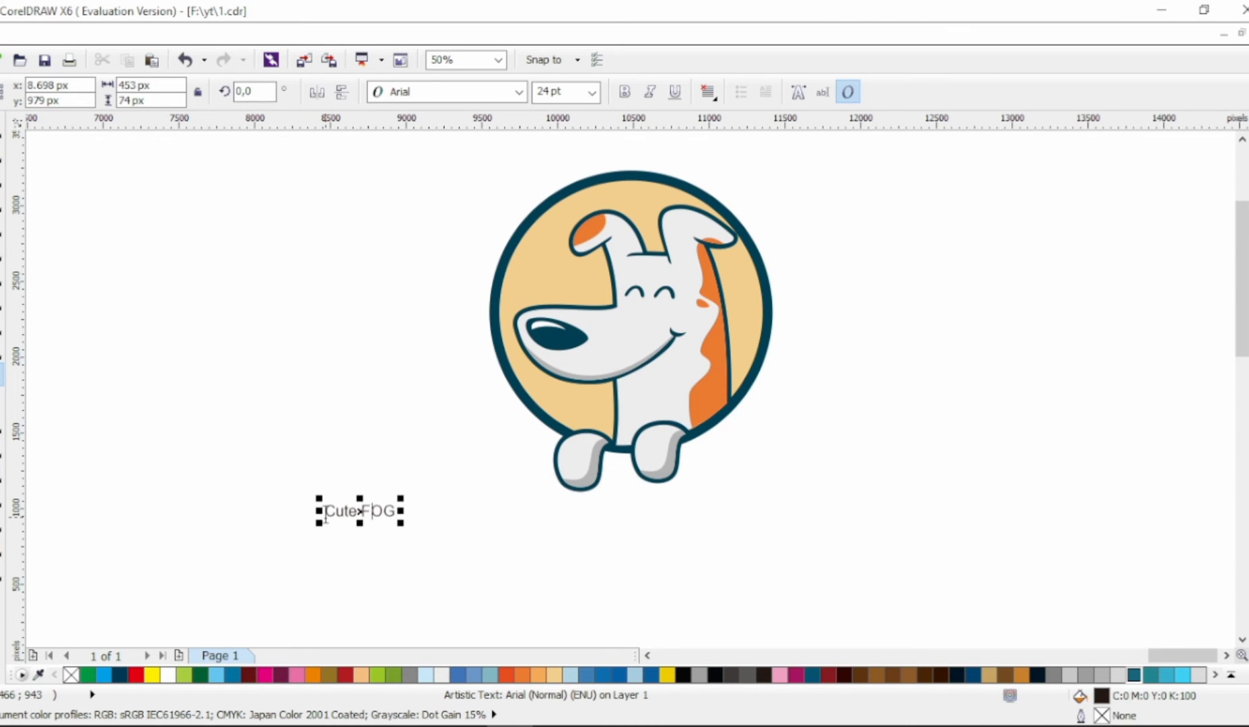
{"action": "left_click", "coordinate": [519, 92]}
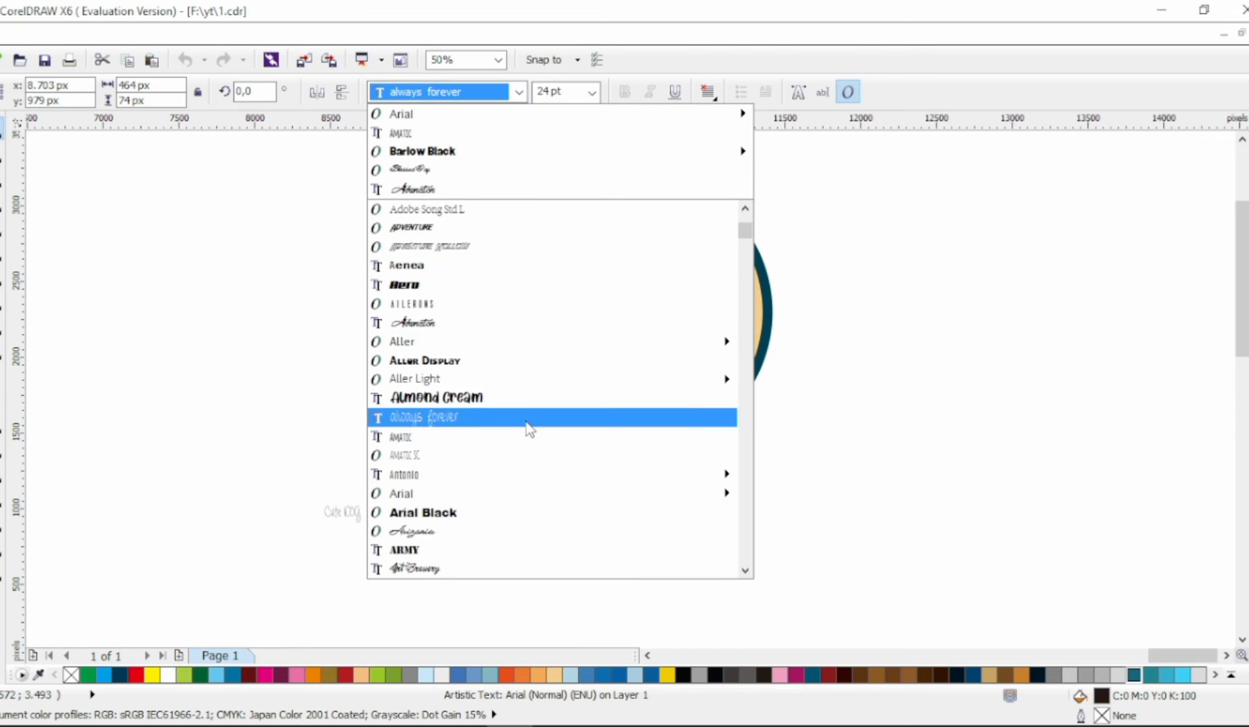
{"action": "scroll", "coordinate": [528, 420], "scroll_direction": "down", "scroll_amount": 4}
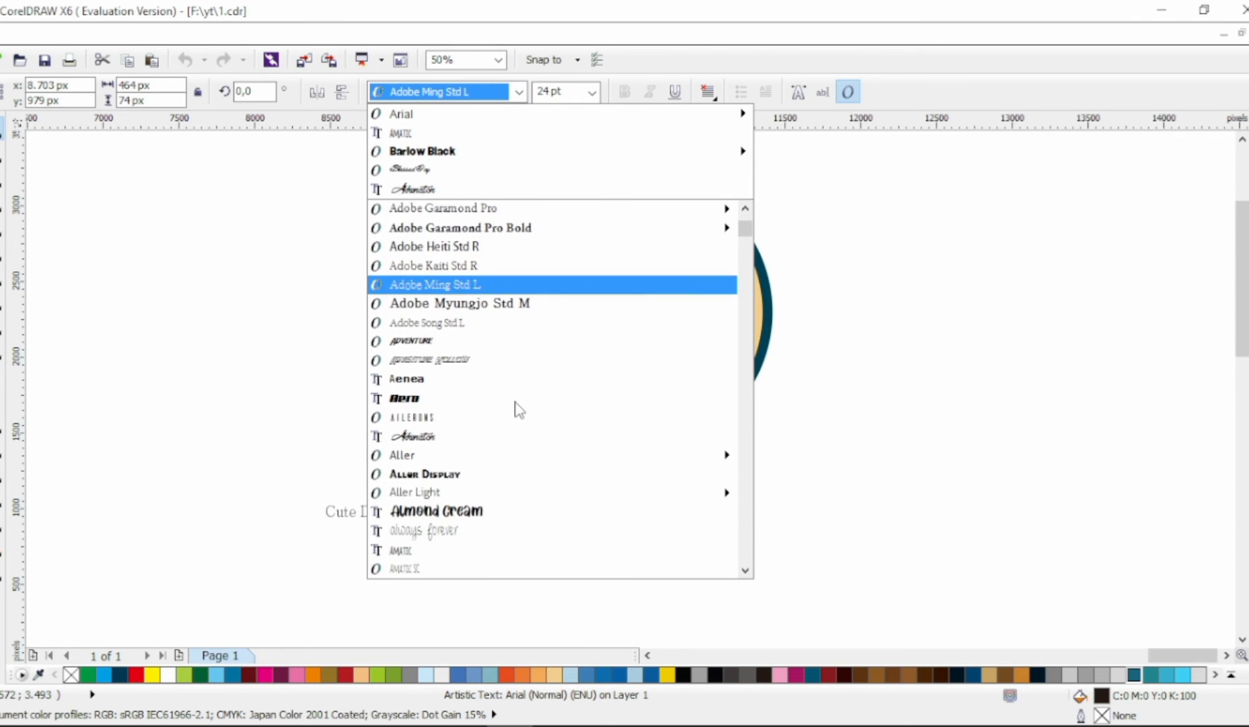
{"action": "left_click", "coordinate": [531, 404]}
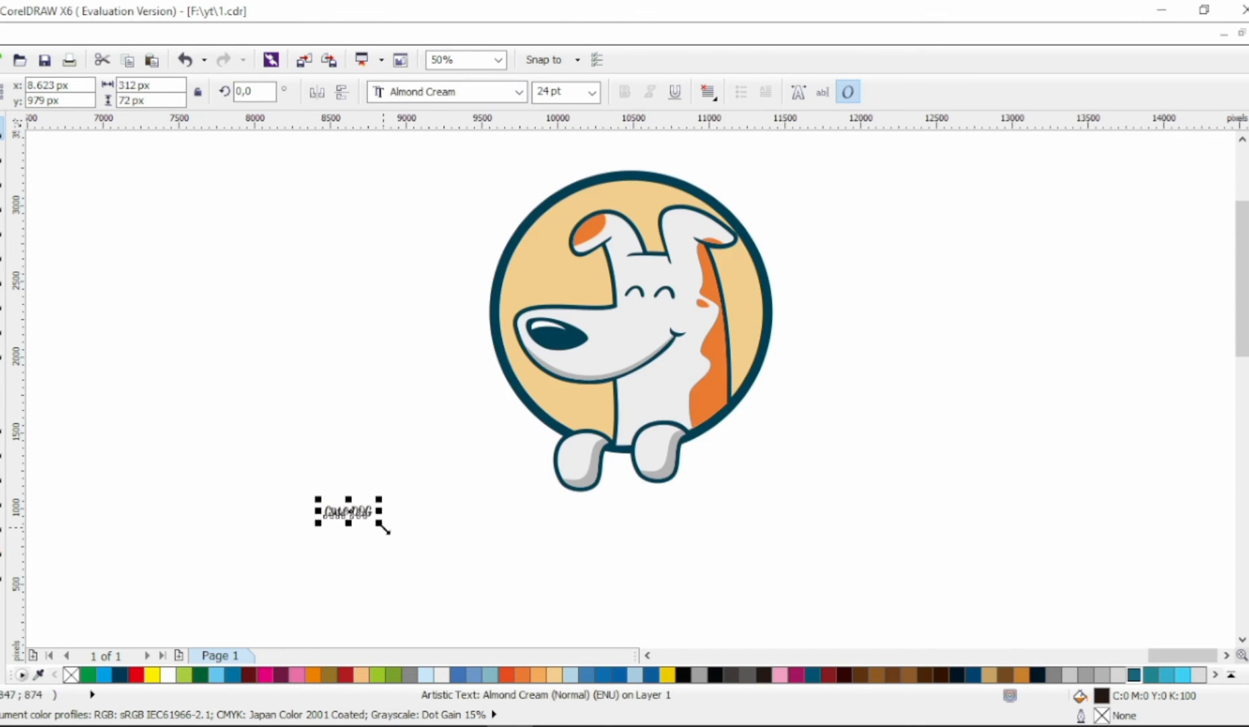
Step: Enlarge the "Cute DOG" text to about 160 pt and change its font to Brady Bunch Remastered
{"action": "left_click_drag", "start_coordinate": [382, 525], "coordinate": [646, 580]}
{"action": "left_click", "coordinate": [519, 91]}
{"action": "scroll", "coordinate": [505, 548], "scroll_direction": "down", "scroll_amount": 4}
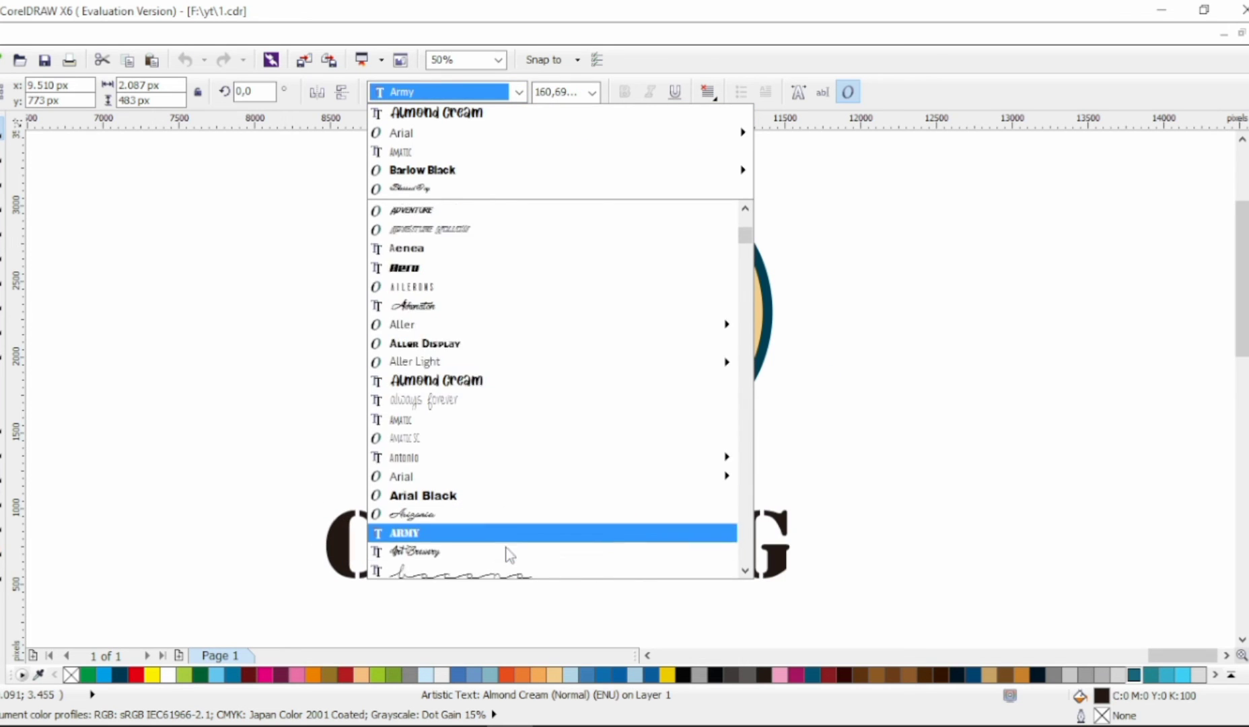
{"action": "mouse_move", "coordinate": [485, 444]}
{"action": "scroll", "coordinate": [484, 450], "scroll_direction": "down", "scroll_amount": 7}
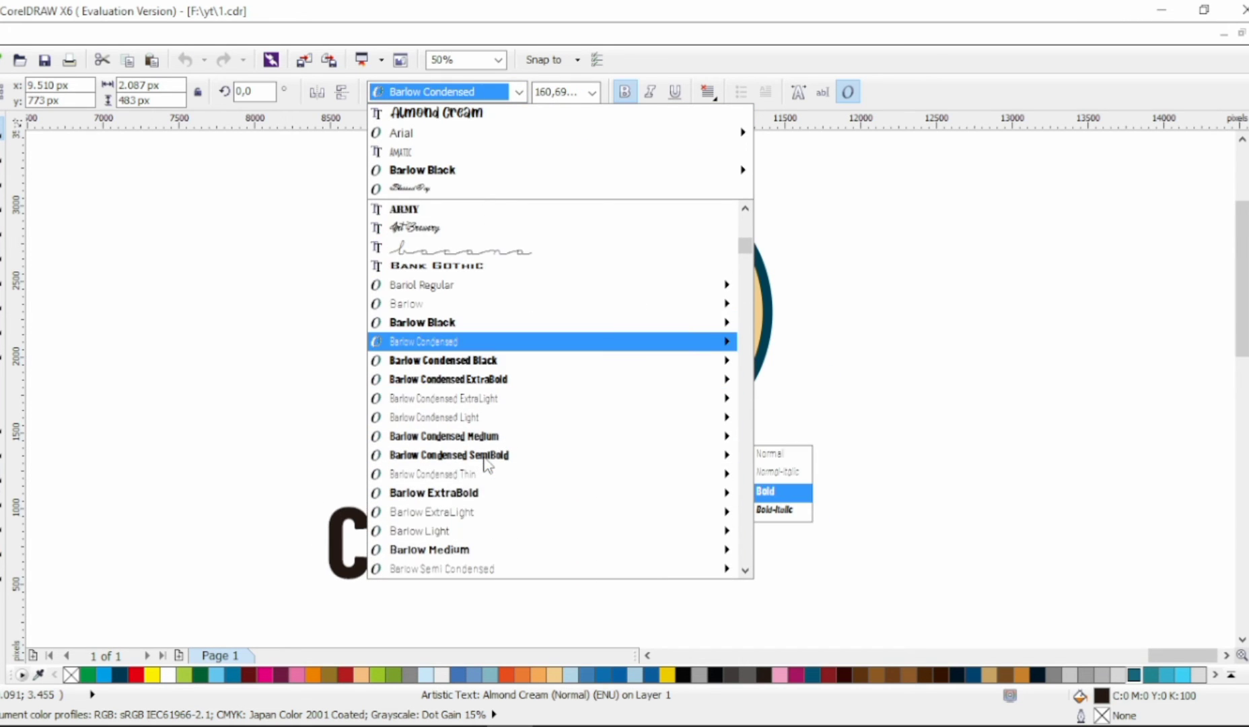
{"action": "scroll", "coordinate": [485, 465], "scroll_direction": "down", "scroll_amount": 4}
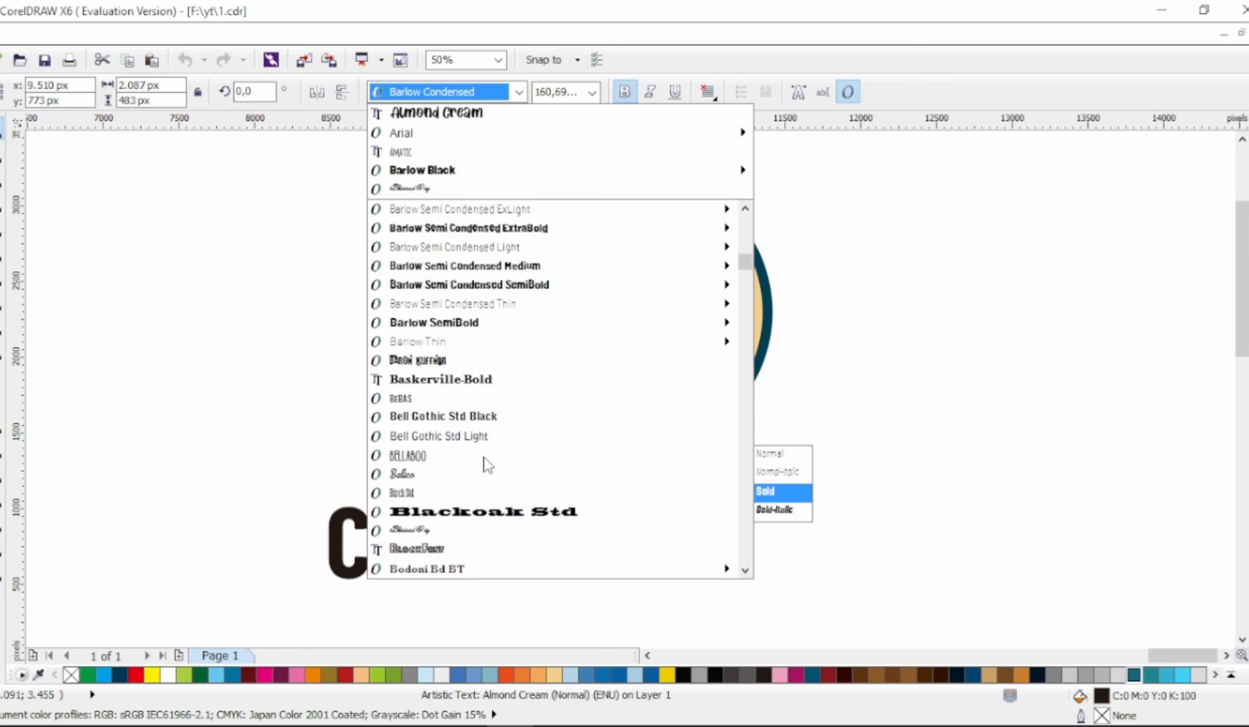
{"action": "left_click", "coordinate": [485, 514]}
Step: Center the text over the bottom of the emblem, overlapping the paws, and scale it to about 148 pt
{"action": "left_click_drag", "start_coordinate": [686, 544], "coordinate": [796, 500]}
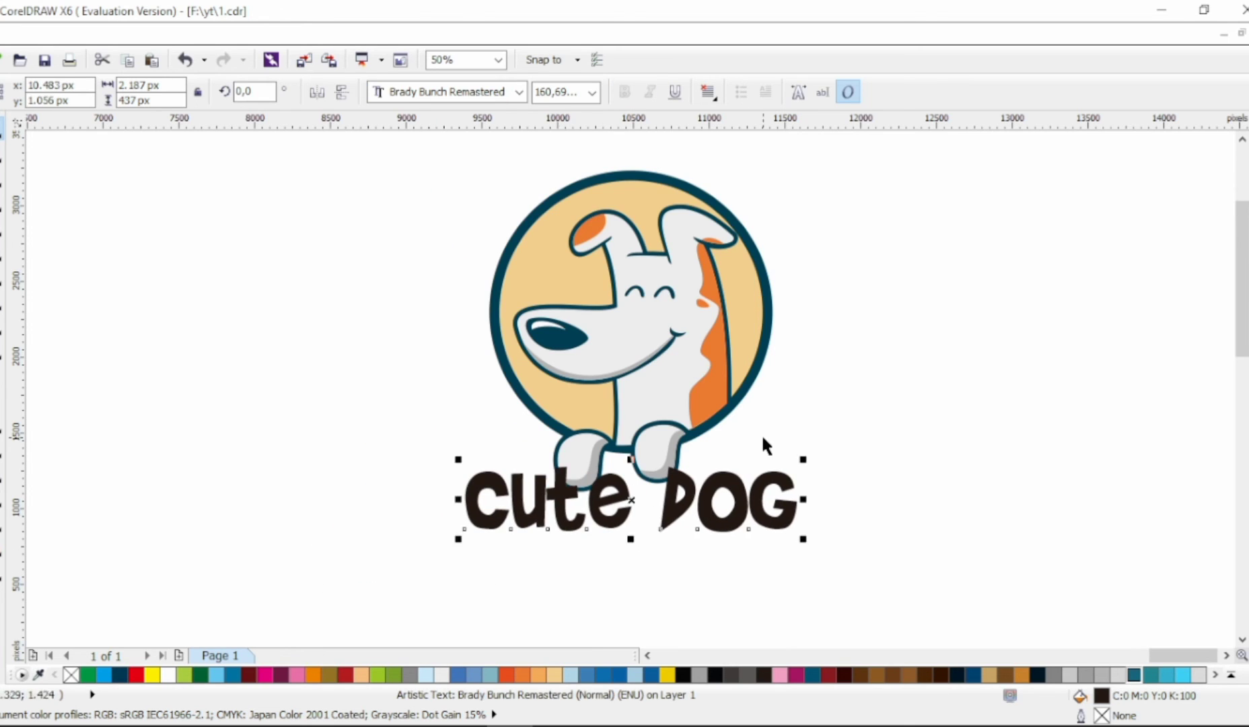
{"action": "left_click", "coordinate": [761, 435]}
{"action": "left_click_drag", "start_coordinate": [715, 477], "coordinate": [714, 462]}
{"action": "left_click_drag", "start_coordinate": [803, 525], "coordinate": [789, 522]}
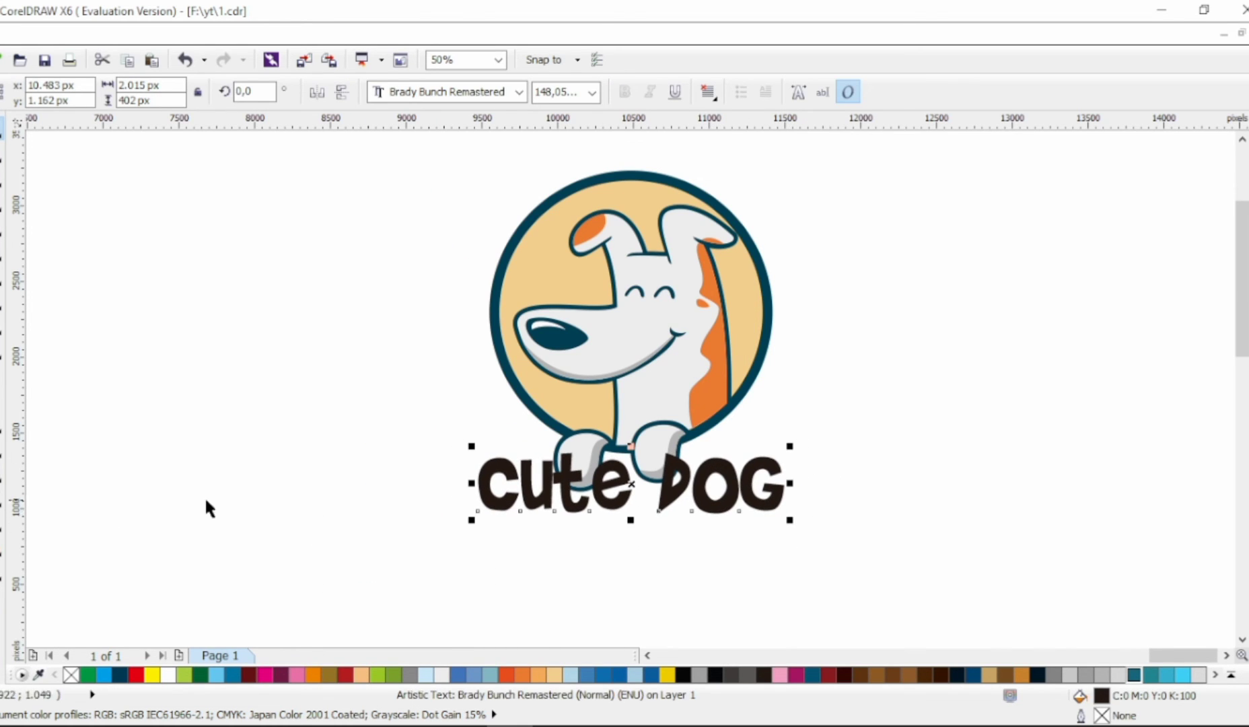
Step: Copy the dog's light gray to the text and add a one-step outside contour with a 50 px offset
{"action": "left_click_drag", "start_coordinate": [663, 394], "coordinate": [682, 467]}
{"action": "left_click", "coordinate": [748, 618]}
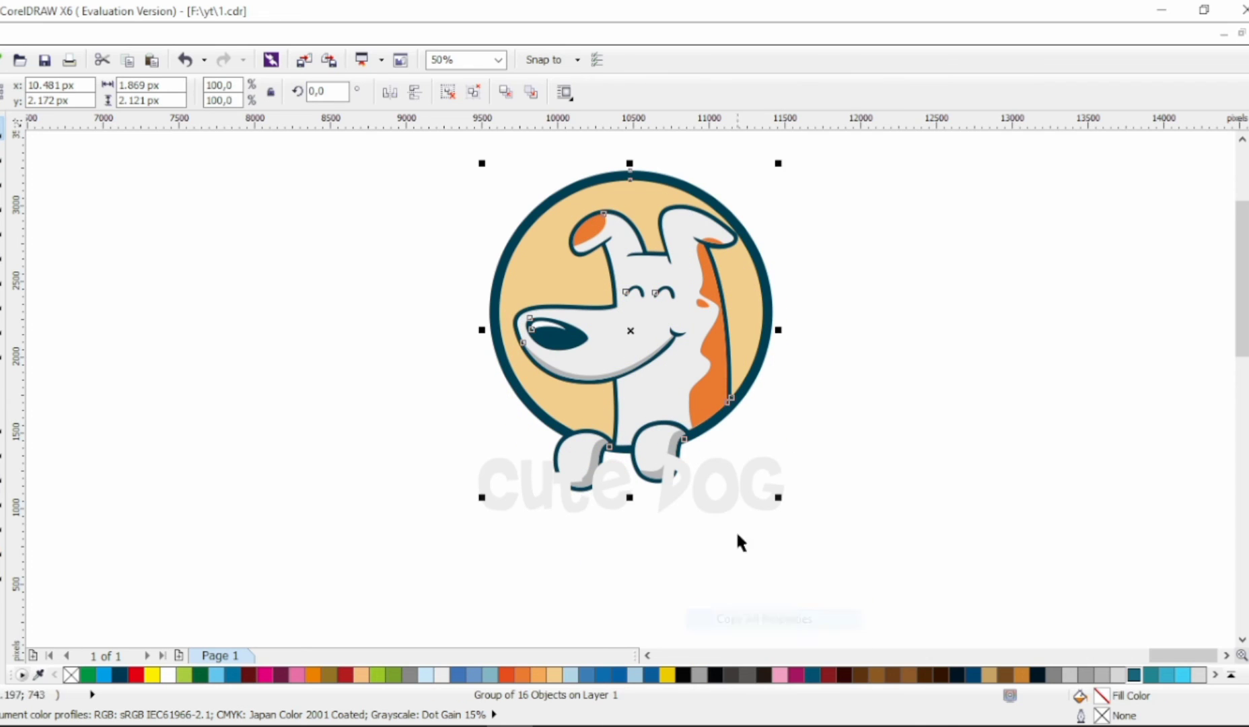
{"action": "left_click", "coordinate": [717, 490]}
{"action": "left_click", "coordinate": [2, 473]}
{"action": "left_click", "coordinate": [414, 94]}
{"action": "left_click_drag", "start_coordinate": [571, 92], "coordinate": [418, 96]}
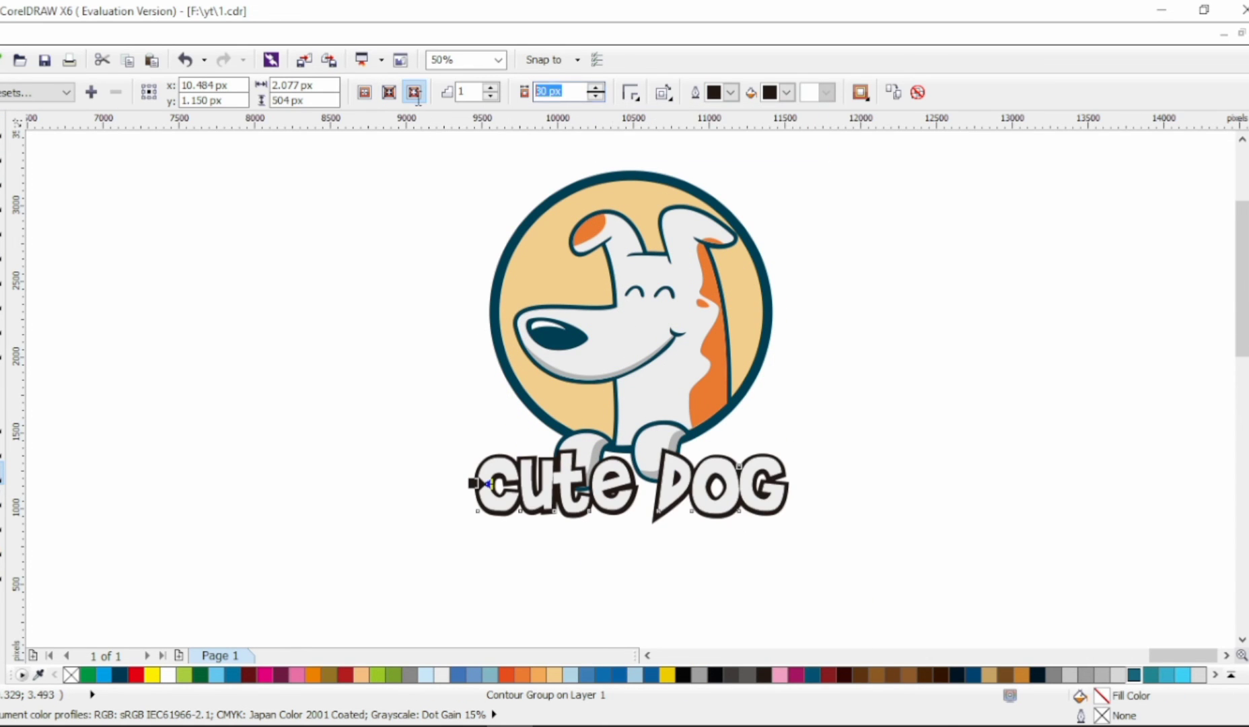
{"action": "type", "text": "50"}
{"action": "key", "text": "Return"}
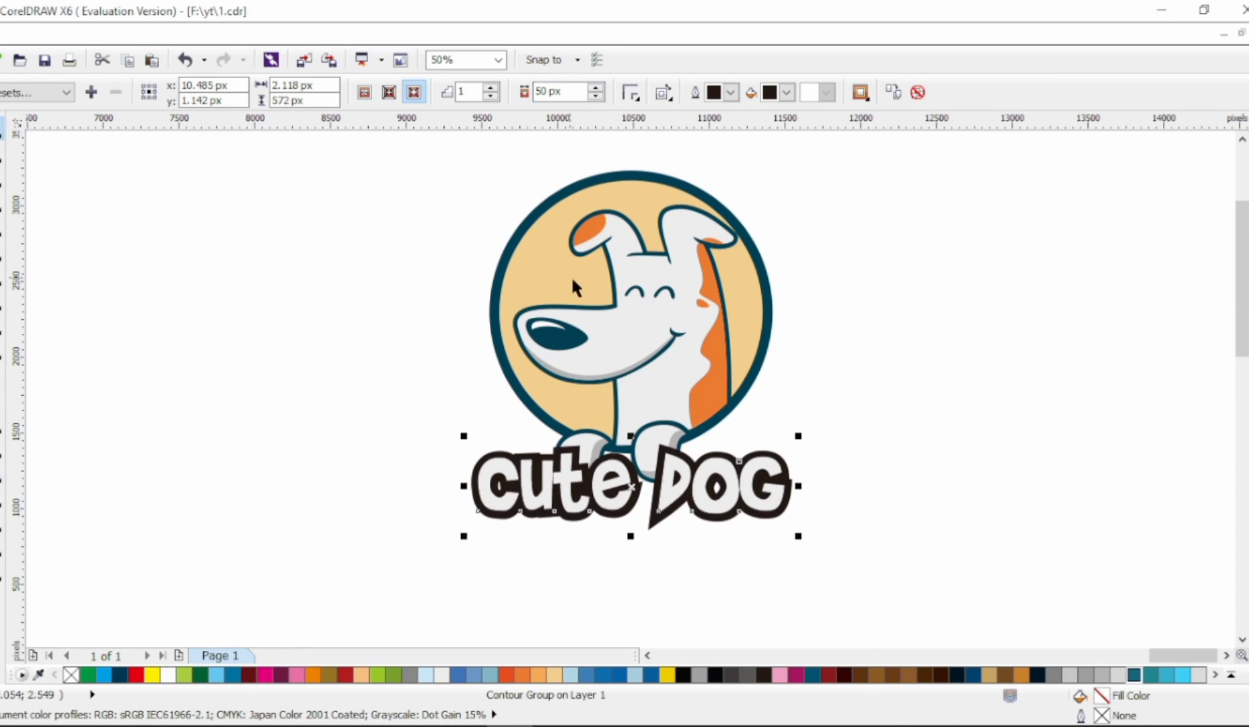
Step: Break the contour apart from the text and edit the outline's nodes around the gap between the two words
{"action": "key", "text": "ctrl+k"}
{"action": "left_click", "coordinate": [909, 440]}
{"action": "scroll", "coordinate": [706, 512], "scroll_direction": "up", "scroll_amount": 1}
{"action": "left_click", "coordinate": [604, 534]}
{"action": "left_click", "coordinate": [2, 153]}
{"action": "scroll", "coordinate": [549, 563], "scroll_direction": "up", "scroll_amount": 1}
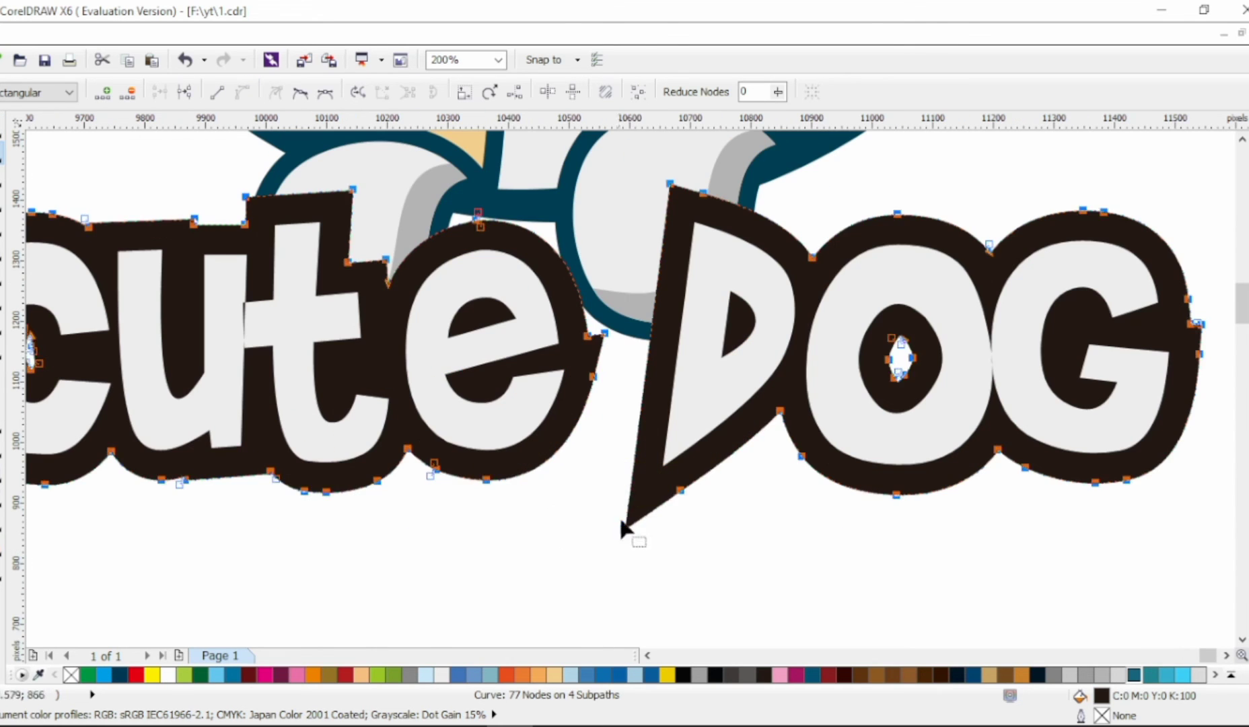
{"action": "left_click", "coordinate": [595, 494]}
{"action": "left_click_drag", "start_coordinate": [636, 506], "coordinate": [683, 491]}
{"action": "scroll", "coordinate": [503, 488], "scroll_direction": "down", "scroll_amount": 1}
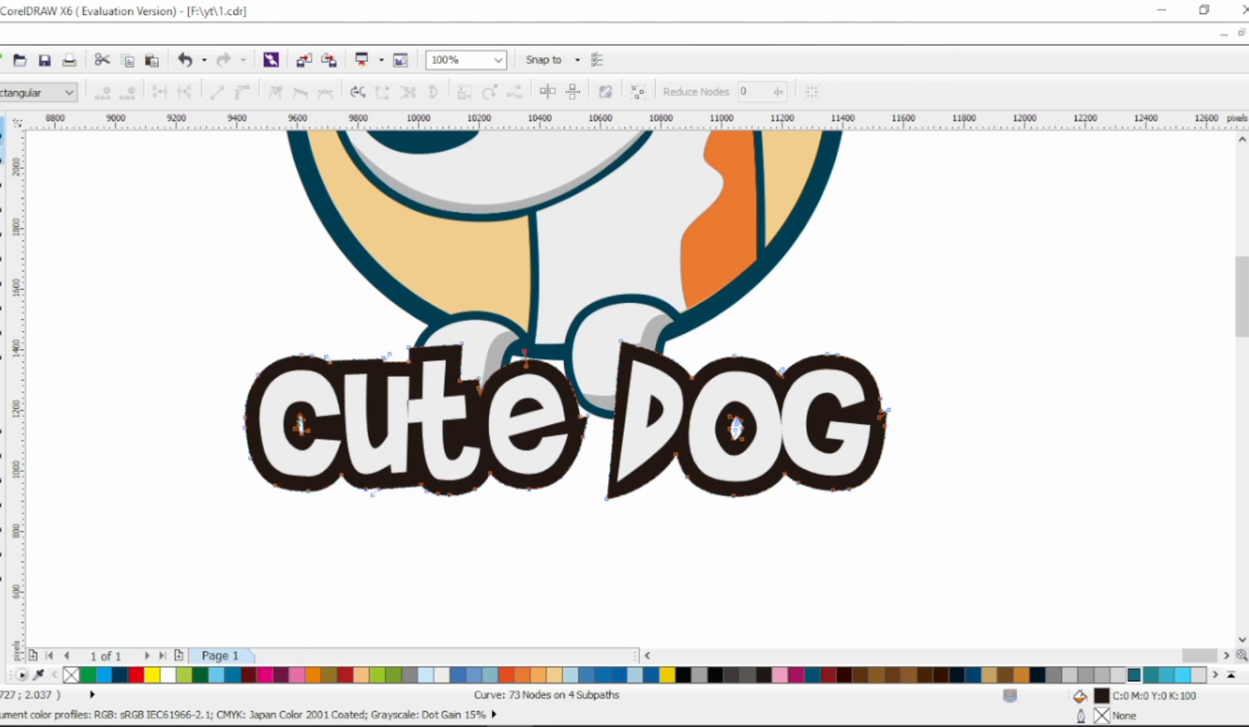
Step: Copy the emblem's dark teal (#003F52) onto the outline shape behind the lettering
{"action": "scroll", "coordinate": [545, 369], "scroll_direction": "up", "scroll_amount": 1}
{"action": "key", "text": "space"}
{"action": "left_click", "coordinate": [595, 348]}
{"action": "right_click", "coordinate": [568, 377]}
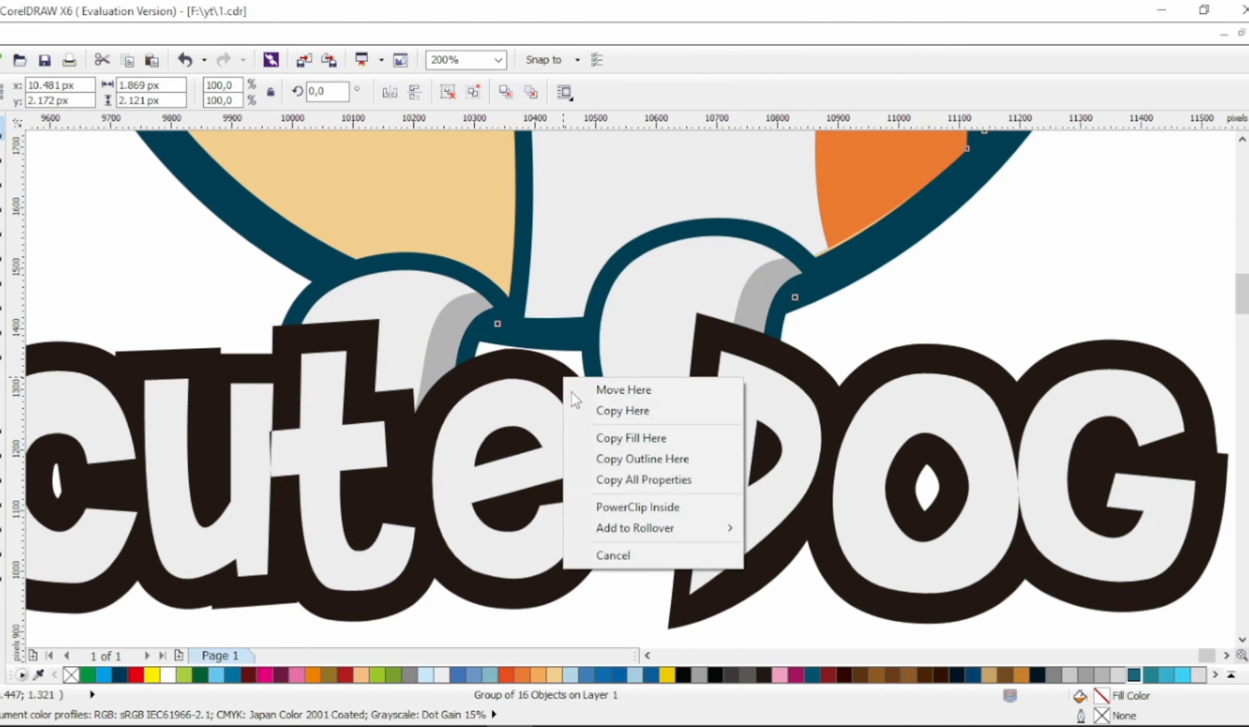
{"action": "left_click", "coordinate": [607, 479]}
{"action": "scroll", "coordinate": [607, 475], "scroll_direction": "down", "scroll_amount": 2}
{"action": "left_click", "coordinate": [802, 465]}
Step: Add a white outside contour with a 30 px offset around the teal lettering outline
{"action": "scroll", "coordinate": [649, 461], "scroll_direction": "up", "scroll_amount": 1}
{"action": "left_click", "coordinate": [648, 422]}
{"action": "left_click", "coordinate": [1, 473]}
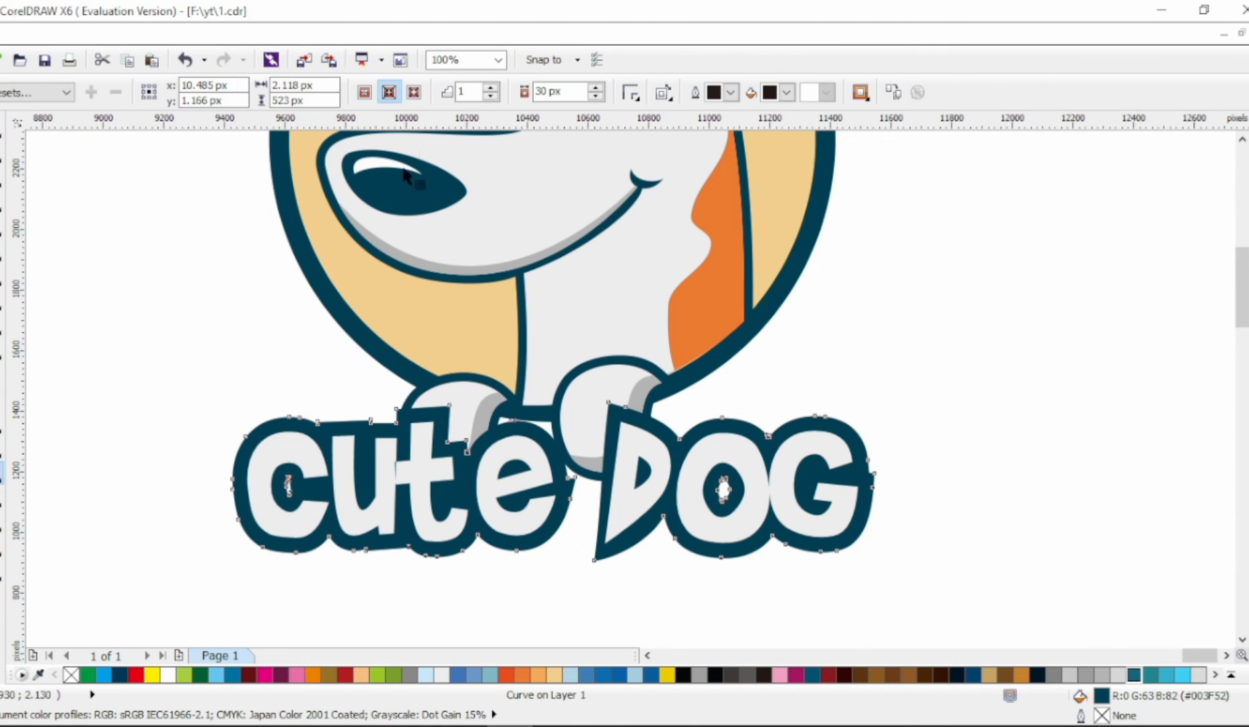
{"action": "left_click", "coordinate": [414, 93]}
{"action": "left_click", "coordinate": [785, 94]}
{"action": "left_click", "coordinate": [857, 107]}
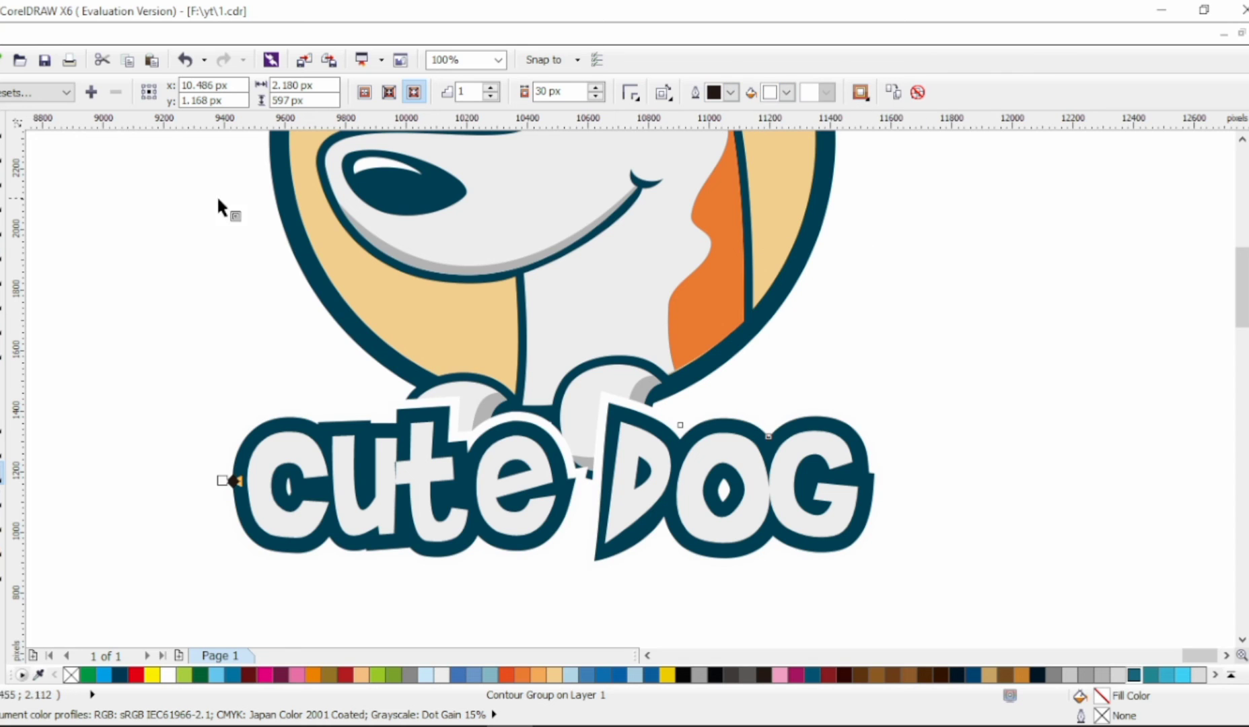
{"action": "left_click", "coordinate": [254, 301]}
Step: Examine how the outlined lettering sits against the ring and paws, up close and as a whole
{"action": "scroll", "coordinate": [418, 457], "scroll_direction": "down", "scroll_amount": 2}
{"action": "scroll", "coordinate": [460, 444], "scroll_direction": "up", "scroll_amount": 1}
{"action": "left_click", "coordinate": [552, 501]}
{"action": "scroll", "coordinate": [550, 503], "scroll_direction": "up", "scroll_amount": 1}
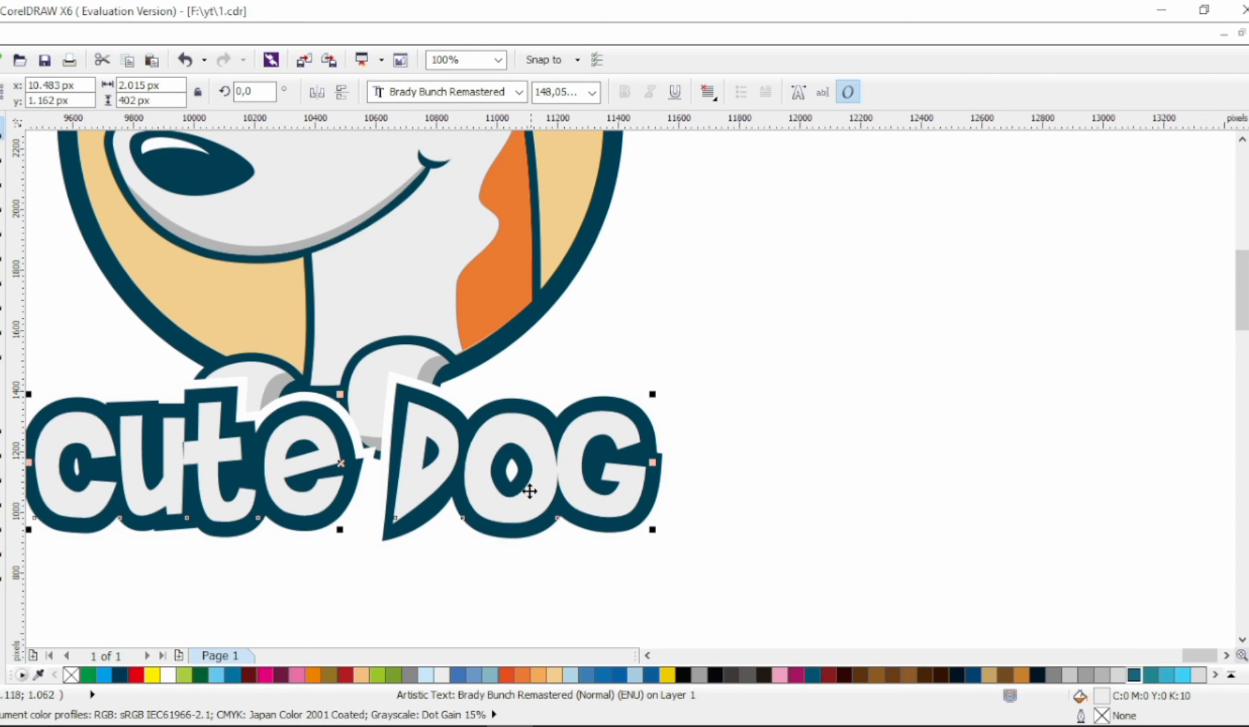
{"action": "left_click", "coordinate": [529, 529], "text": "shift"}
{"action": "left_click_drag", "start_coordinate": [528, 479], "coordinate": [562, 496]}
{"action": "left_click", "coordinate": [790, 442]}
{"action": "scroll", "coordinate": [790, 434], "scroll_direction": "down", "scroll_amount": 2}
{"action": "left_click", "coordinate": [798, 495]}
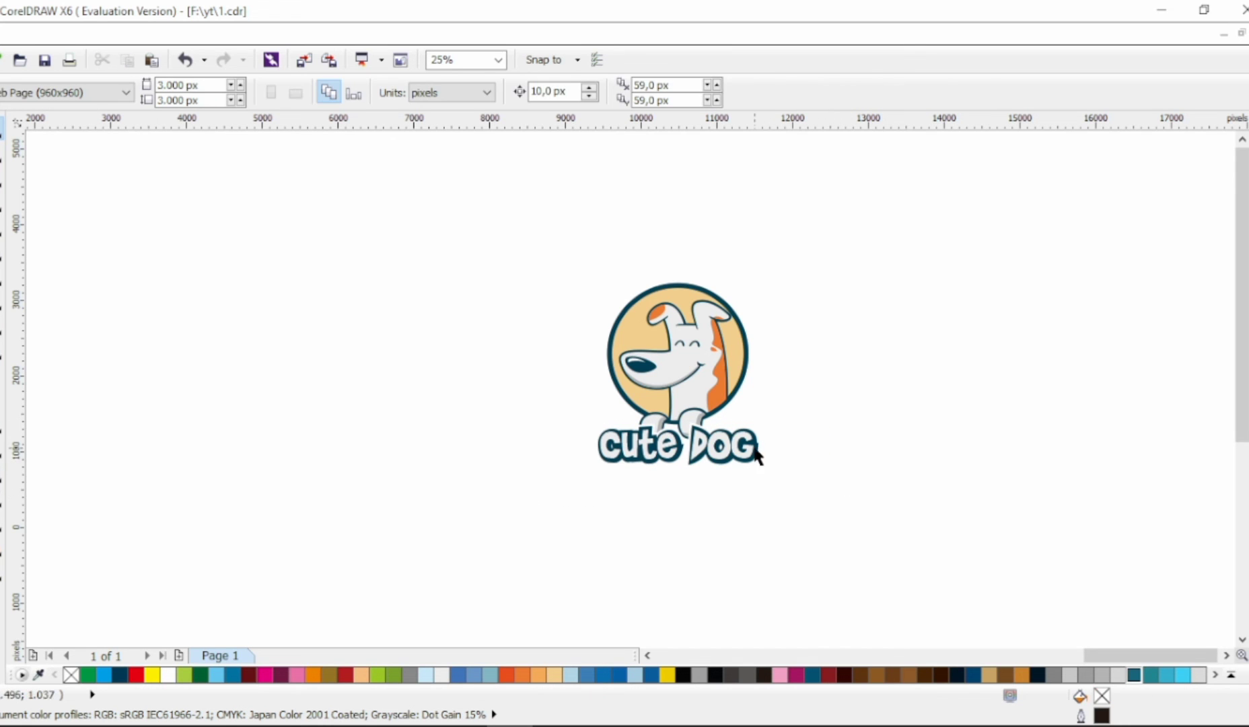
{"action": "left_click", "coordinate": [756, 447]}
{"action": "scroll", "coordinate": [757, 446], "scroll_direction": "up", "scroll_amount": 2}
{"action": "scroll", "coordinate": [758, 426], "scroll_direction": "down", "scroll_amount": 1}
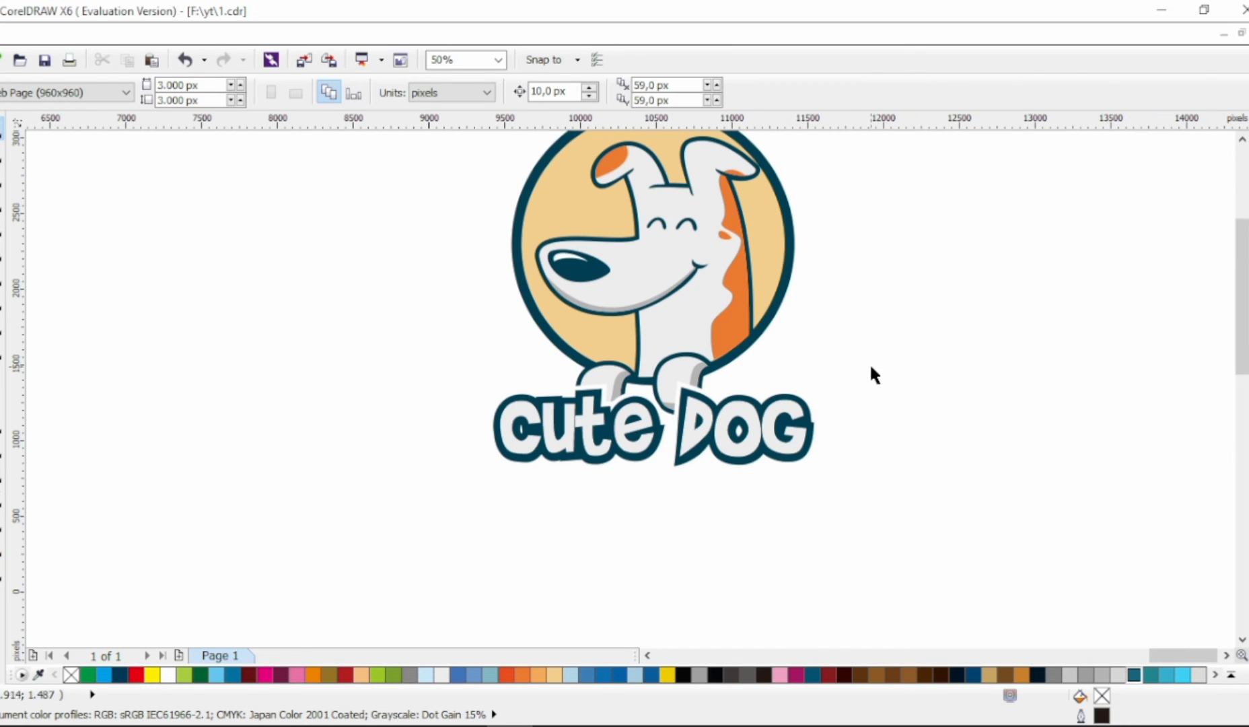
Step: Group the lettering with its outlines and scale it down to roughly the width of the ring
{"action": "left_click_drag", "start_coordinate": [870, 369], "coordinate": [484, 528]}
{"action": "key", "text": "ctrl+g"}
{"action": "left_click_drag", "start_coordinate": [825, 477], "coordinate": [808, 476]}
{"action": "left_click", "coordinate": [849, 438]}
Step: Send the grouped lettering behind the dog emblem so the paws overlap the letters
{"action": "scroll", "coordinate": [849, 438], "scroll_direction": "up", "scroll_amount": 1}
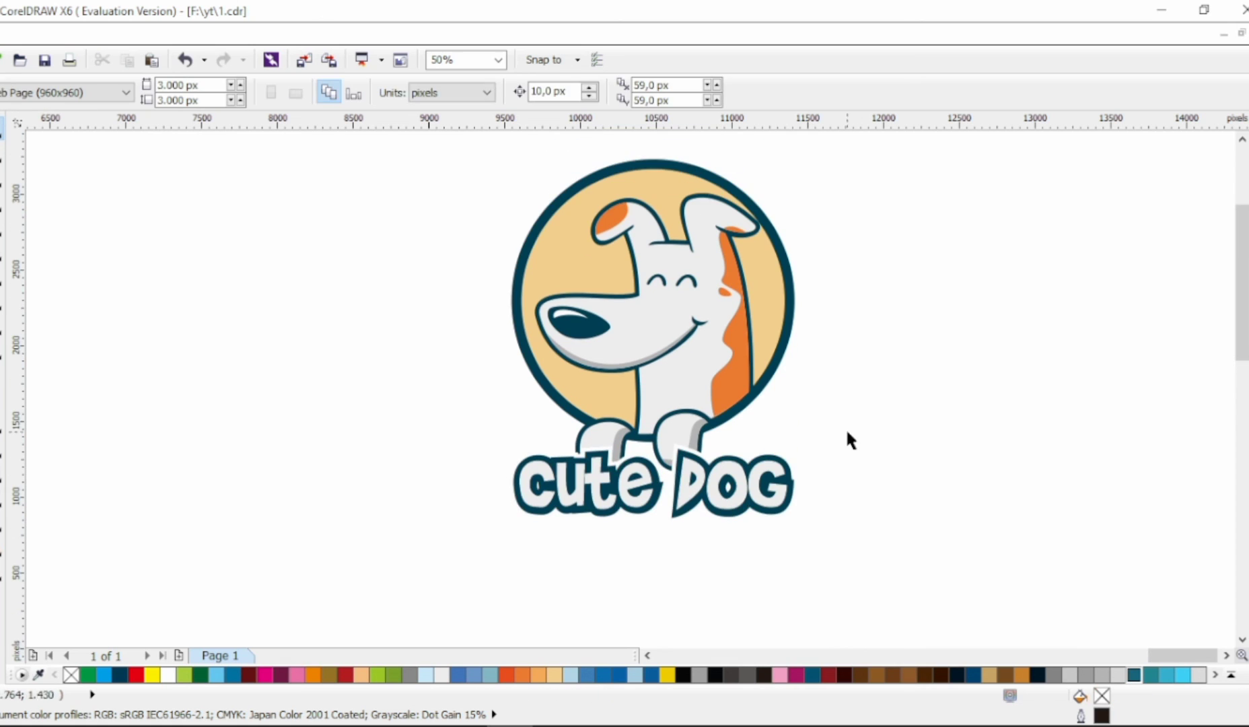
{"action": "left_click", "coordinate": [776, 481]}
{"action": "left_click", "coordinate": [819, 439]}
{"action": "scroll", "coordinate": [819, 438], "scroll_direction": "down", "scroll_amount": 1}
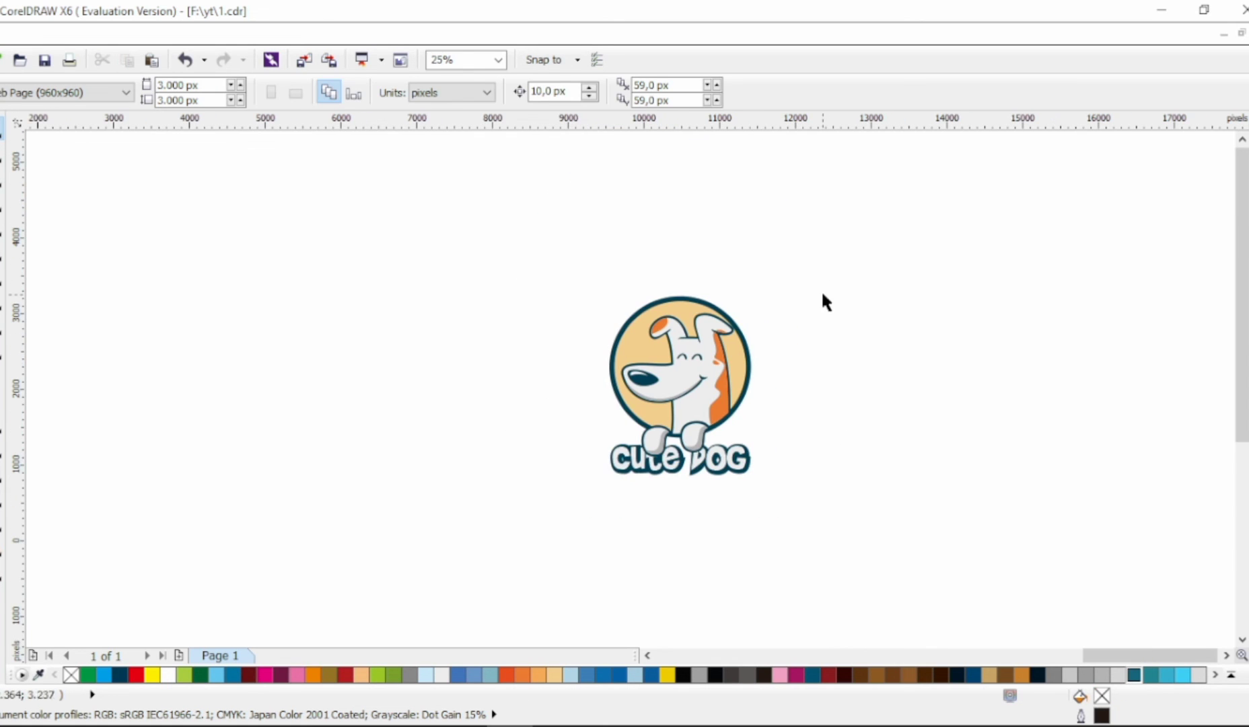
Step: Scale the dog emblem down to about 66.5% and shift it slightly upward so its paws hang over the lettering
{"action": "left_click_drag", "start_coordinate": [486, 518], "coordinate": [487, 469]}
{"action": "key", "text": "ctrl+g"}
{"action": "left_click_drag", "start_coordinate": [754, 291], "coordinate": [703, 372]}
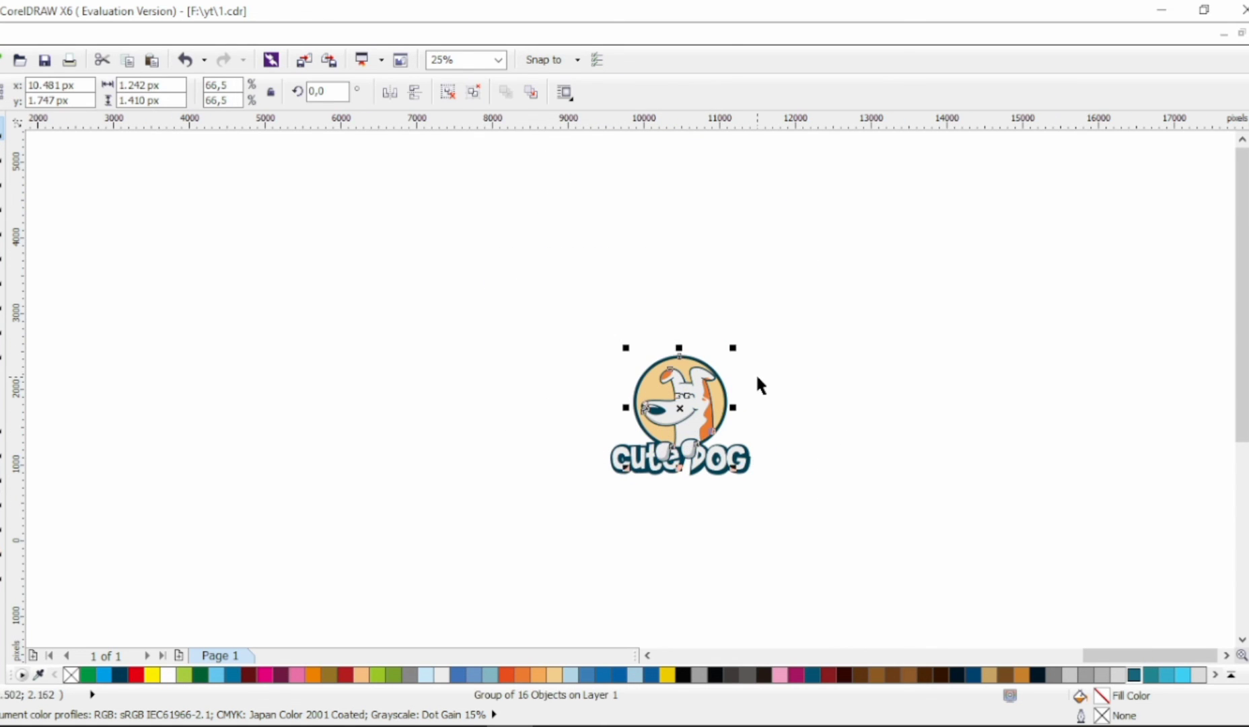
{"action": "left_click", "coordinate": [754, 372]}
{"action": "scroll", "coordinate": [700, 395], "scroll_direction": "right", "scroll_amount": 1}
{"action": "scroll", "coordinate": [697, 401], "scroll_direction": "up", "scroll_amount": 1}
{"action": "left_click_drag", "start_coordinate": [633, 397], "coordinate": [632, 388]}
{"action": "left_click", "coordinate": [707, 357]}
{"action": "scroll", "coordinate": [560, 519], "scroll_direction": "up", "scroll_amount": 1}
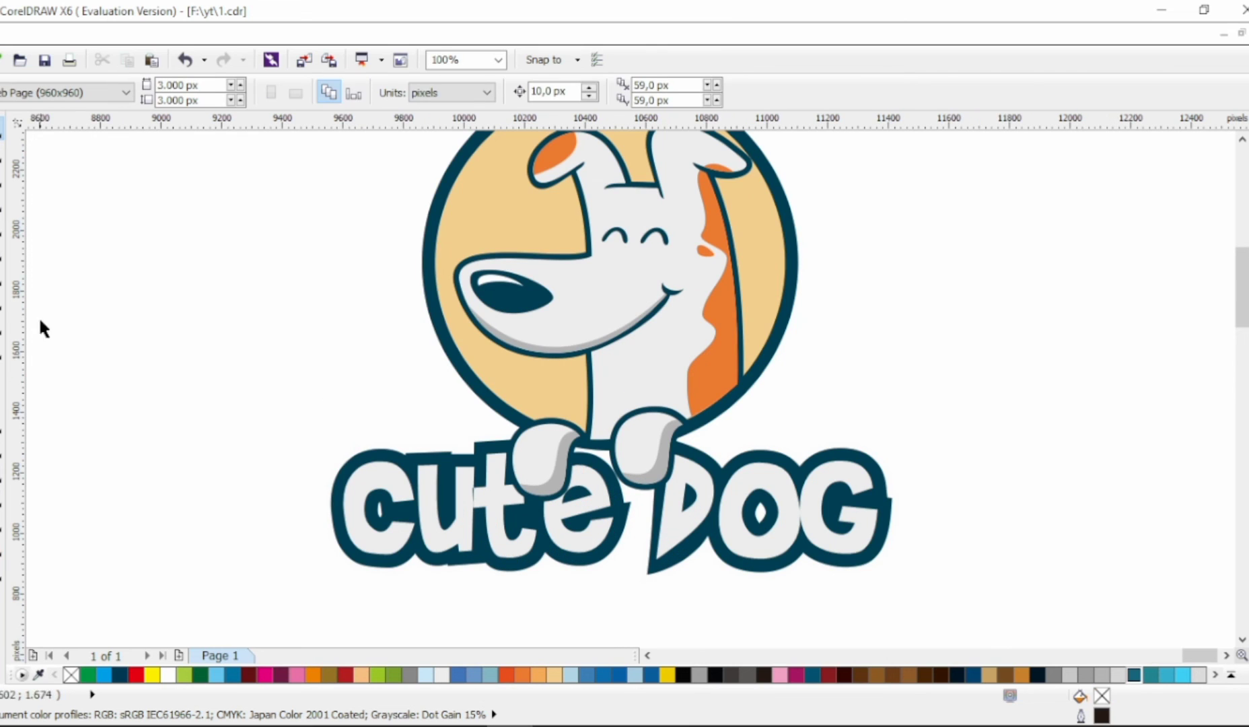
Step: Draw a closed six-node line shape across both paws and select all of its nodes for curve editing
{"action": "left_click", "coordinate": [2, 227]}
{"action": "left_click", "coordinate": [495, 432]}
{"action": "left_click", "coordinate": [592, 449]}
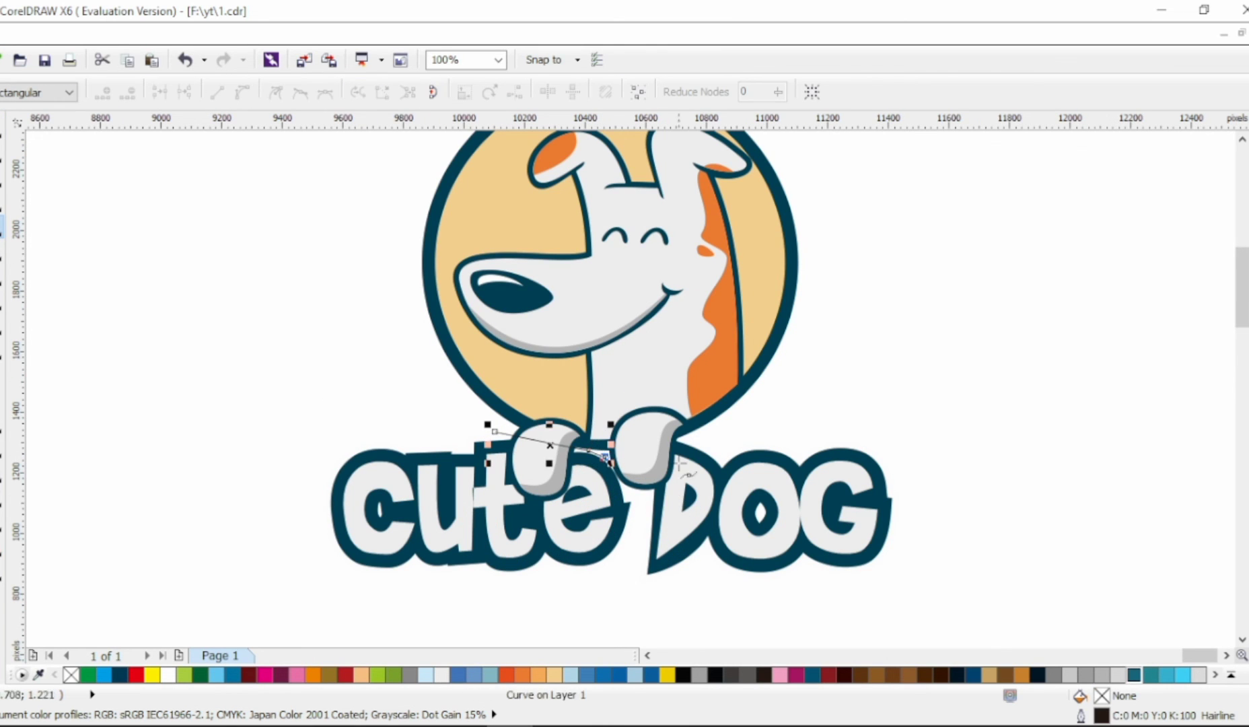
{"action": "key", "text": "ctrl+a"}
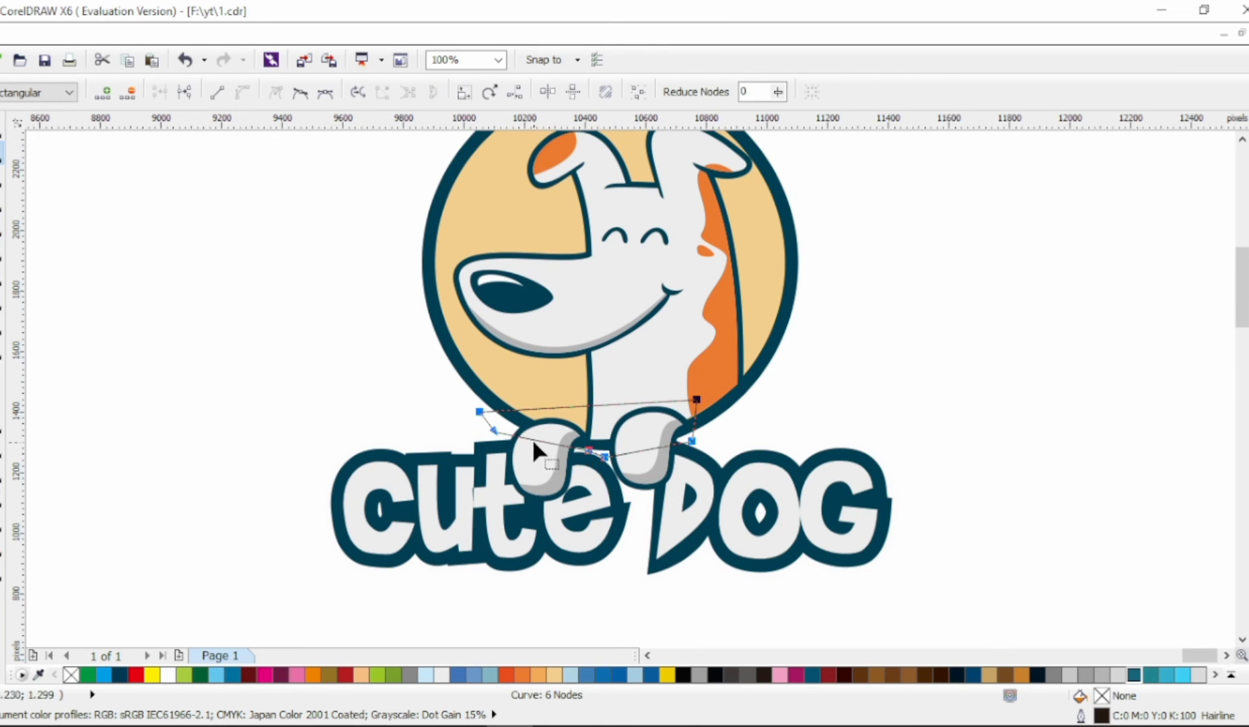
Step: Bend the shape's lower edges into arcs that wrap around the undersides of both paws
{"action": "left_click_drag", "start_coordinate": [494, 430], "coordinate": [498, 429]}
{"action": "left_click_drag", "start_coordinate": [497, 531], "coordinate": [552, 523]}
{"action": "left_click_drag", "start_coordinate": [629, 489], "coordinate": [645, 502]}
{"action": "scroll", "coordinate": [694, 463], "scroll_direction": "up", "scroll_amount": 1}
{"action": "left_click_drag", "start_coordinate": [691, 423], "coordinate": [673, 426]}
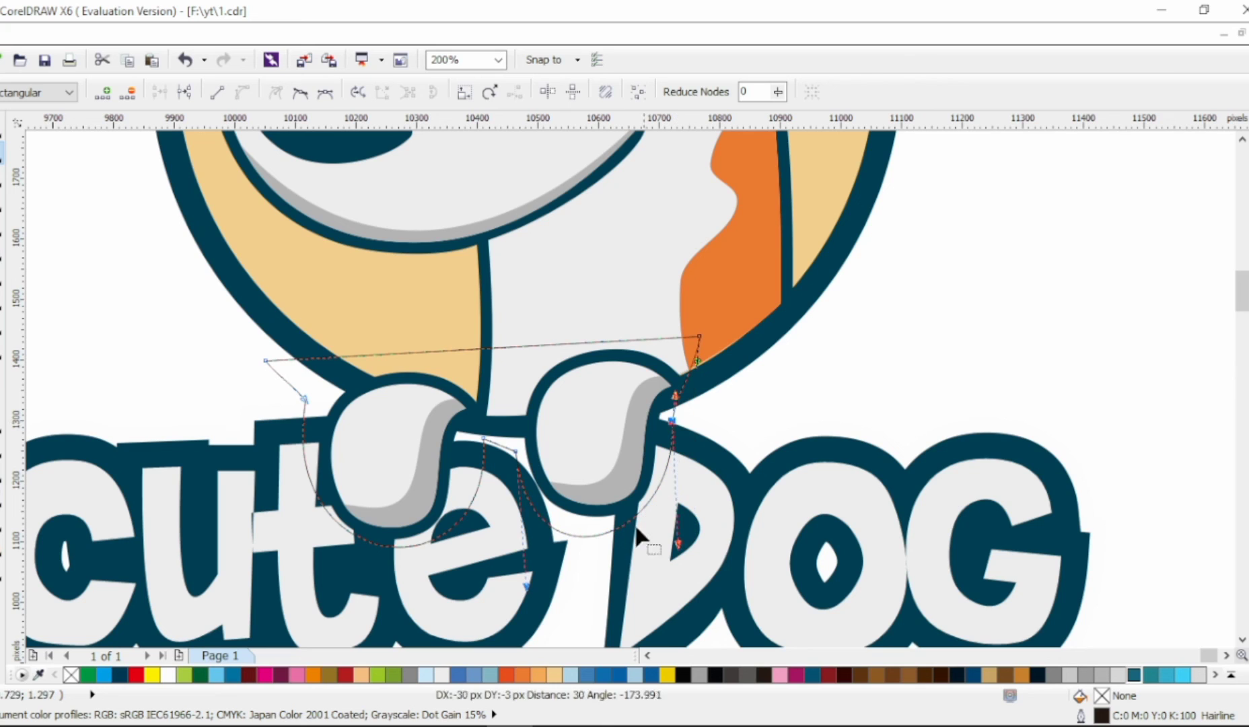
Step: Add a node below each paw and adjust the shape's nodes to follow the paw outlines more closely
{"action": "left_click", "coordinate": [592, 536]}
{"action": "double_click", "coordinate": [604, 530]}
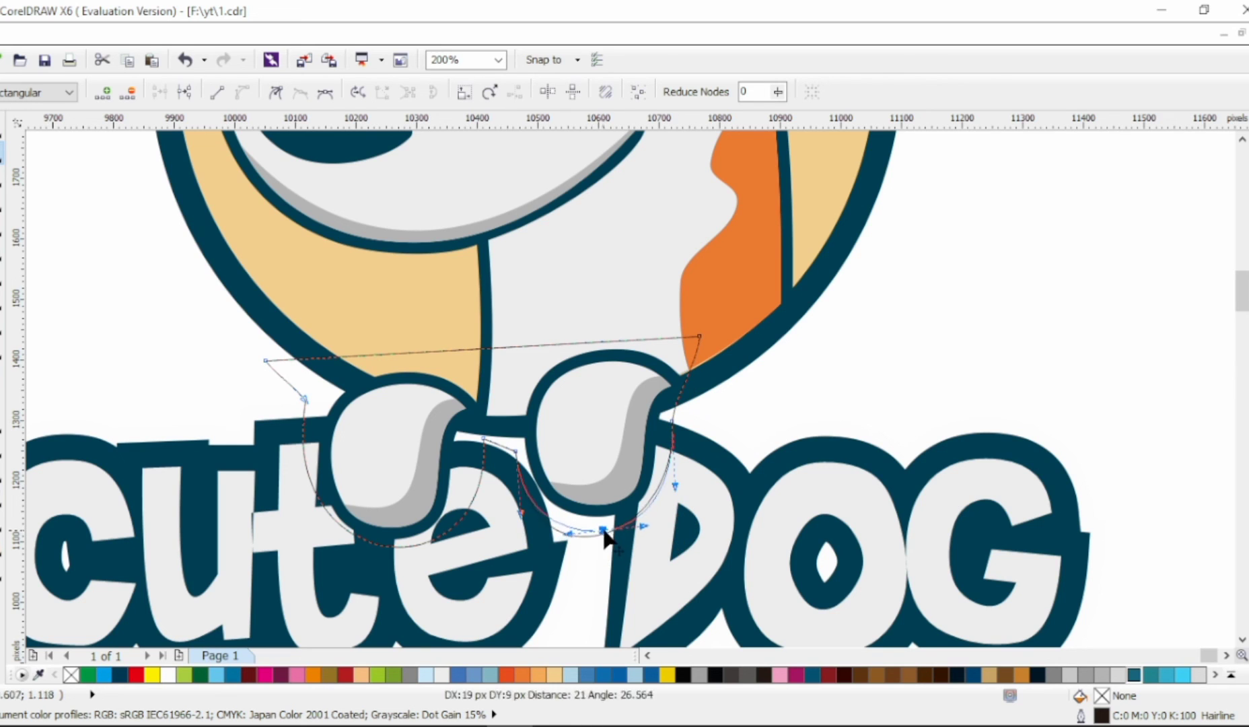
{"action": "left_click", "coordinate": [671, 423]}
{"action": "left_click", "coordinate": [484, 439]}
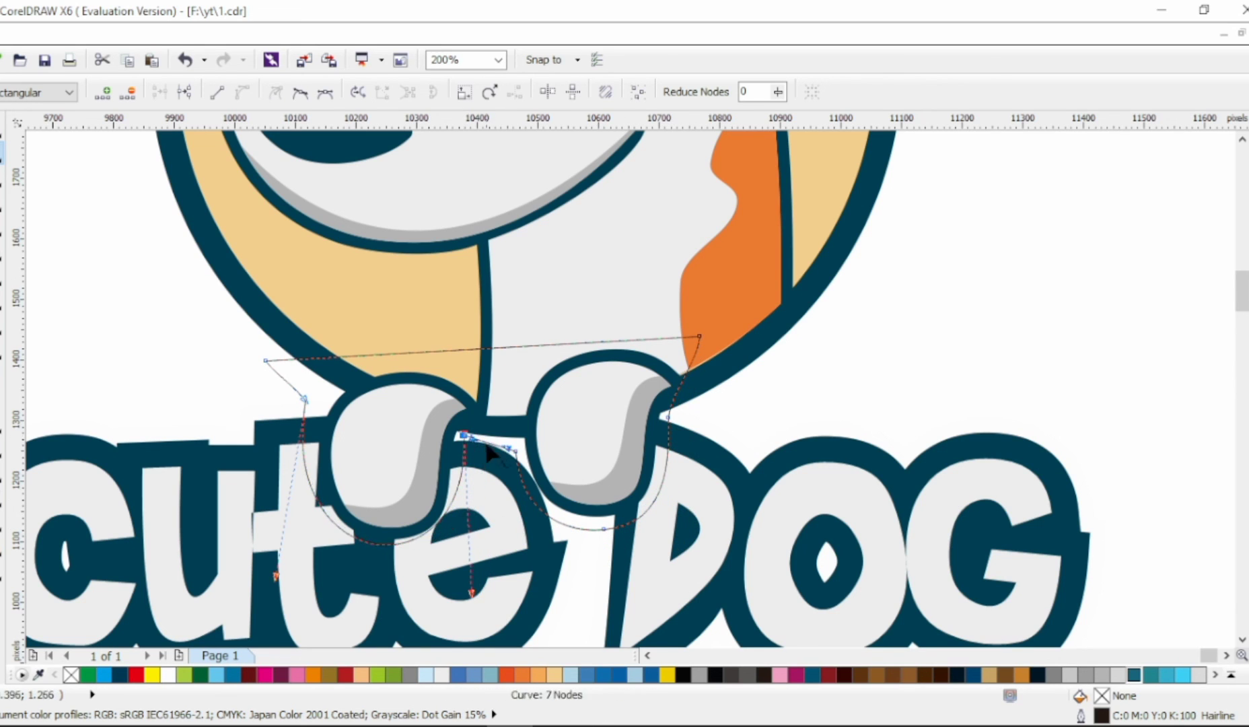
{"action": "double_click", "coordinate": [437, 539]}
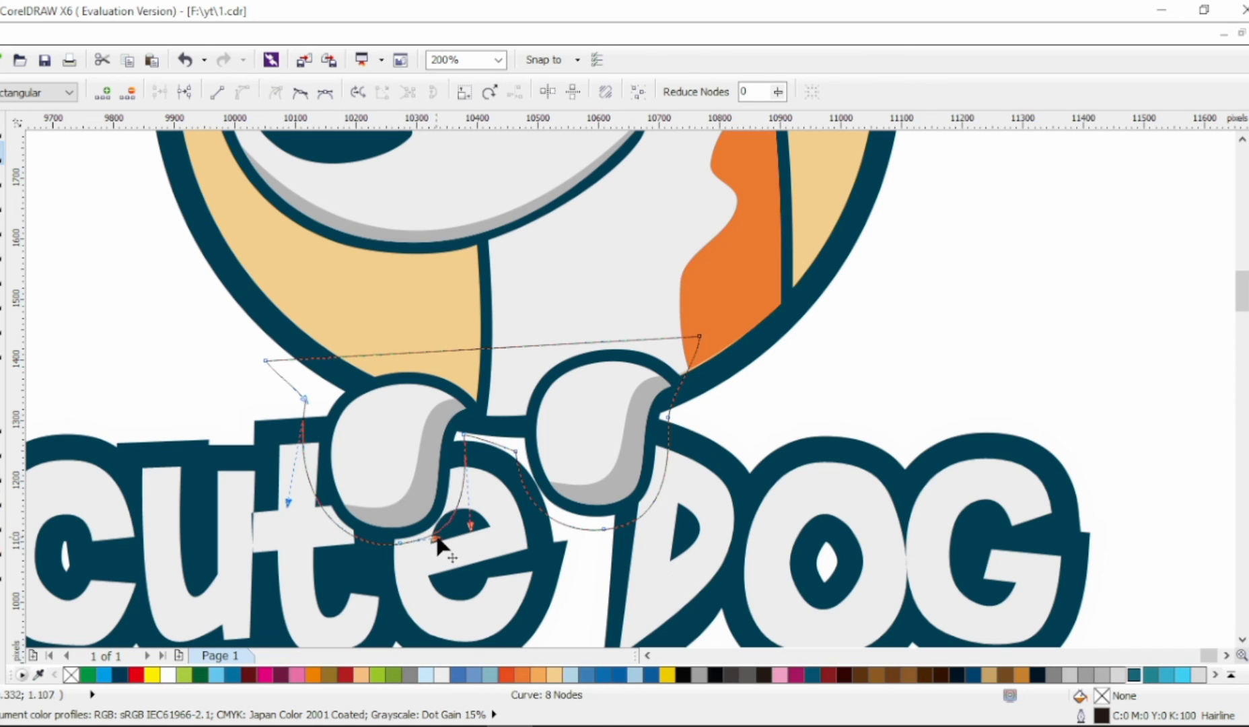
{"action": "left_click", "coordinate": [303, 399]}
Step: Finish node editing of the paw shape and select the grouped lettering
{"action": "key", "text": "space"}
{"action": "scroll", "coordinate": [394, 397], "scroll_direction": "down", "scroll_amount": 1}
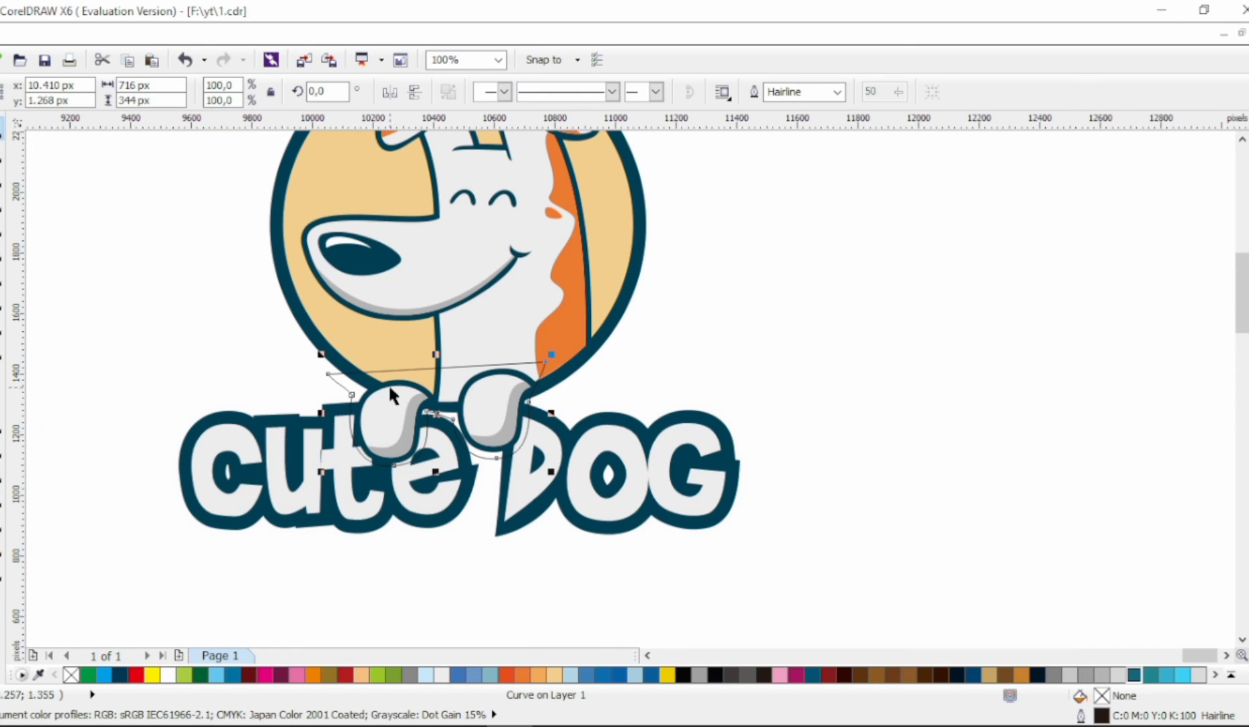
{"action": "left_click", "coordinate": [712, 438]}
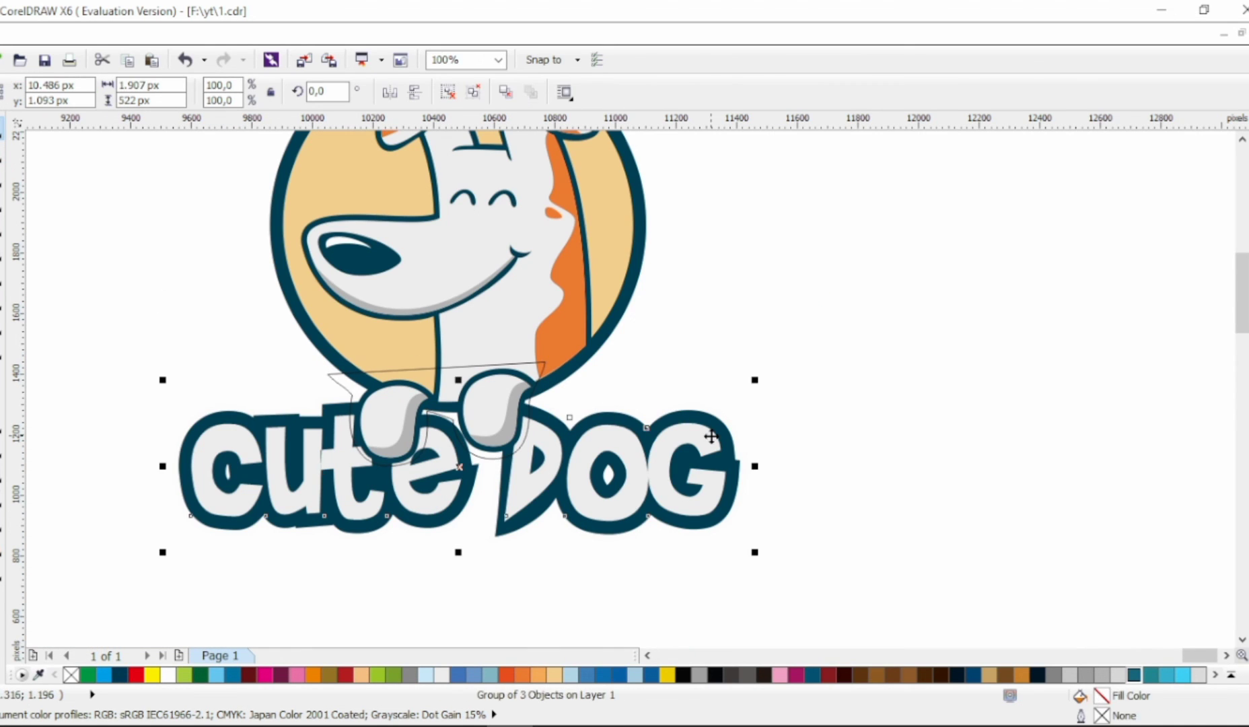